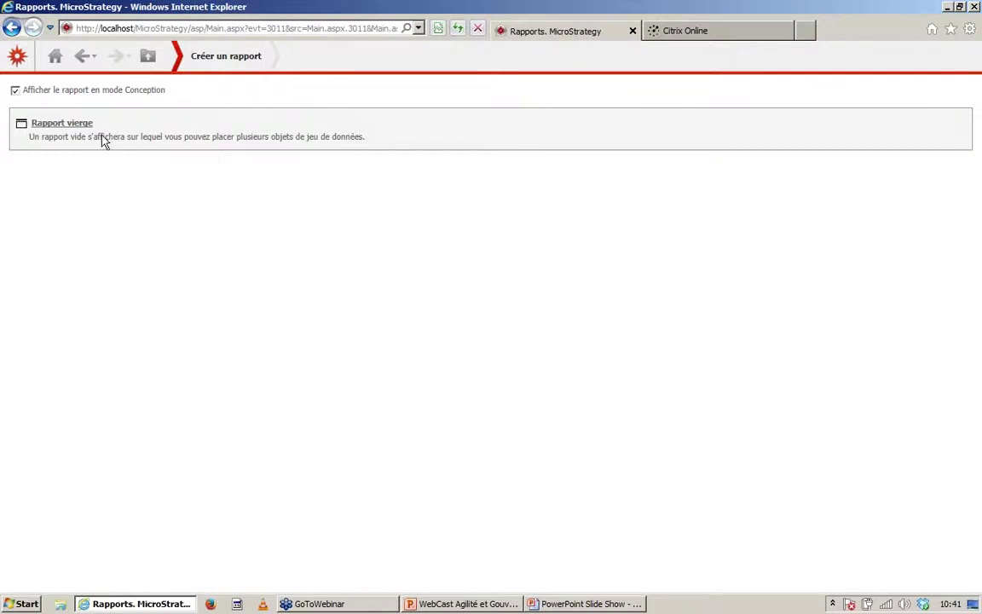
Create a blank report and add the CA and CA N-1 measures from the Indicateurs Commerciaux folder
{"action": "left_click", "coordinate": [83, 125]}
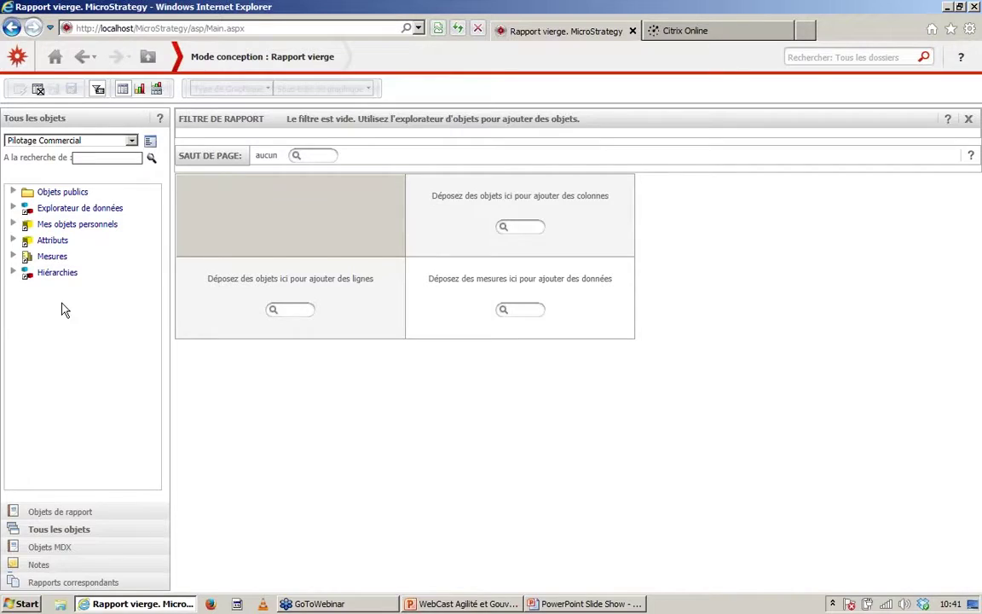
{"action": "left_click", "coordinate": [14, 257]}
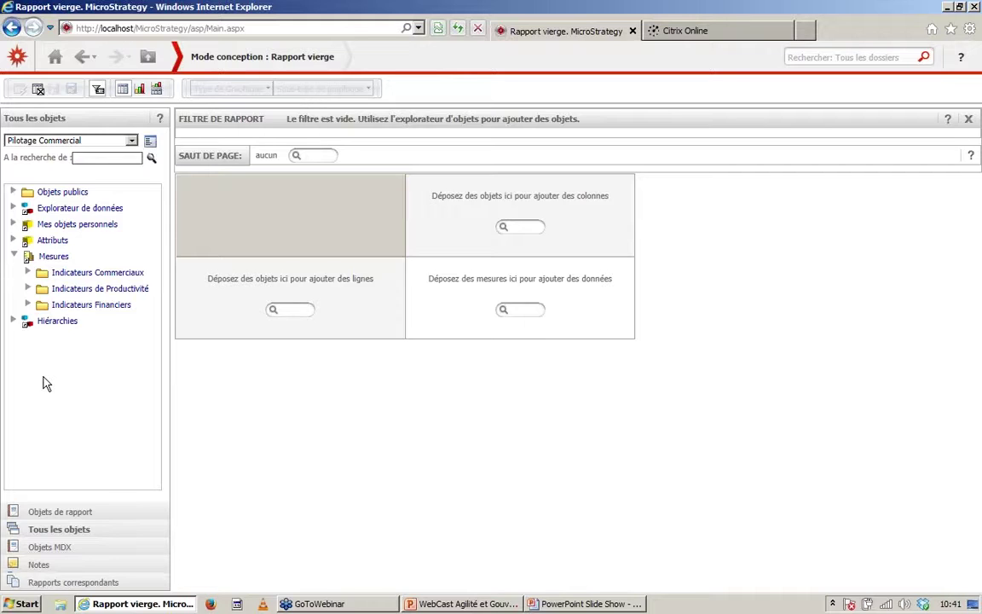
{"action": "left_click", "coordinate": [28, 272]}
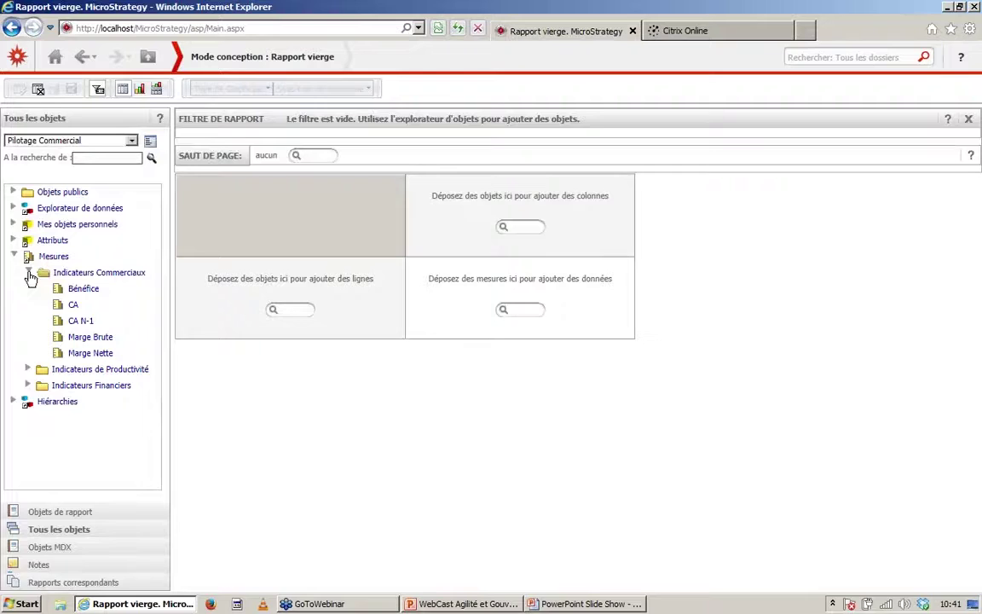
{"action": "double_click", "coordinate": [73, 304]}
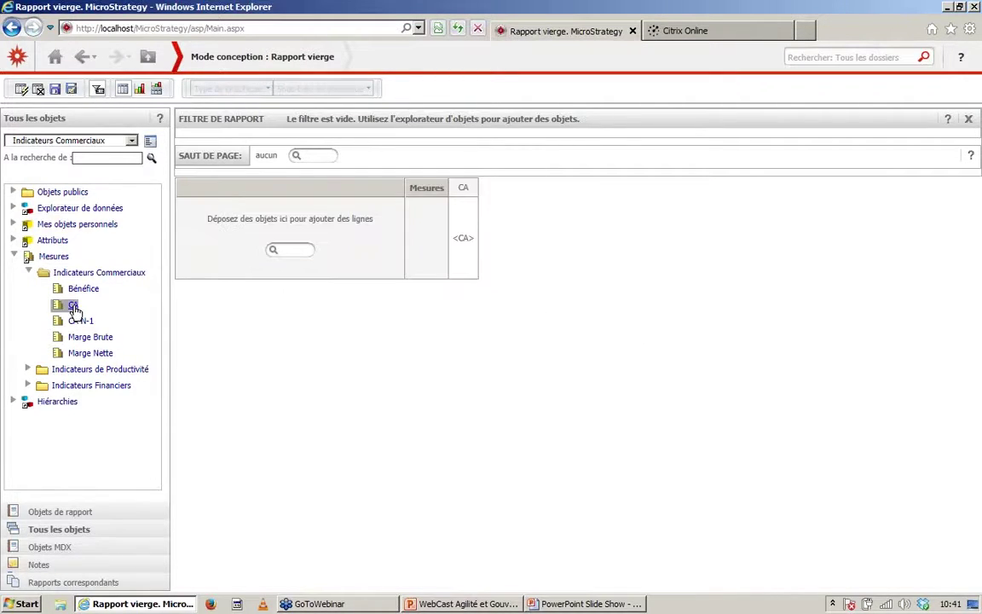
{"action": "double_click", "coordinate": [79, 321]}
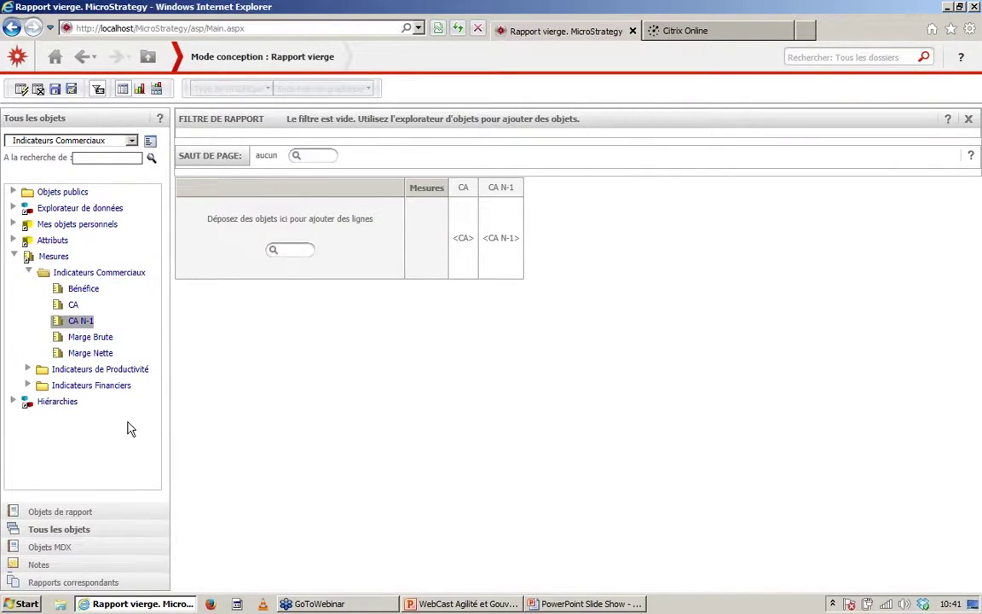
Add the Région and Ville attributes from the Géographie folder to the report rows
{"action": "left_click", "coordinate": [14, 256]}
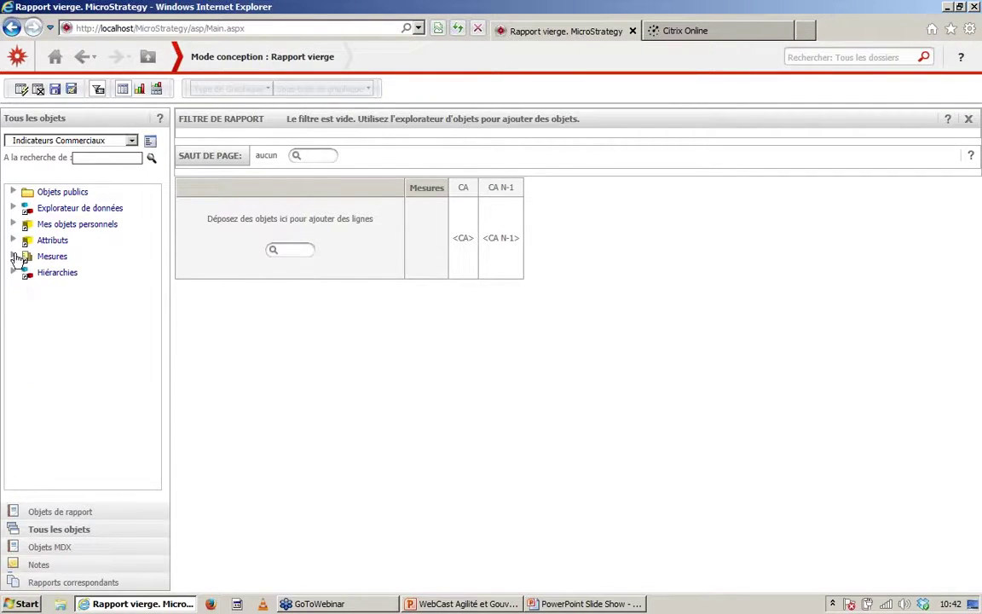
{"action": "left_click", "coordinate": [14, 240]}
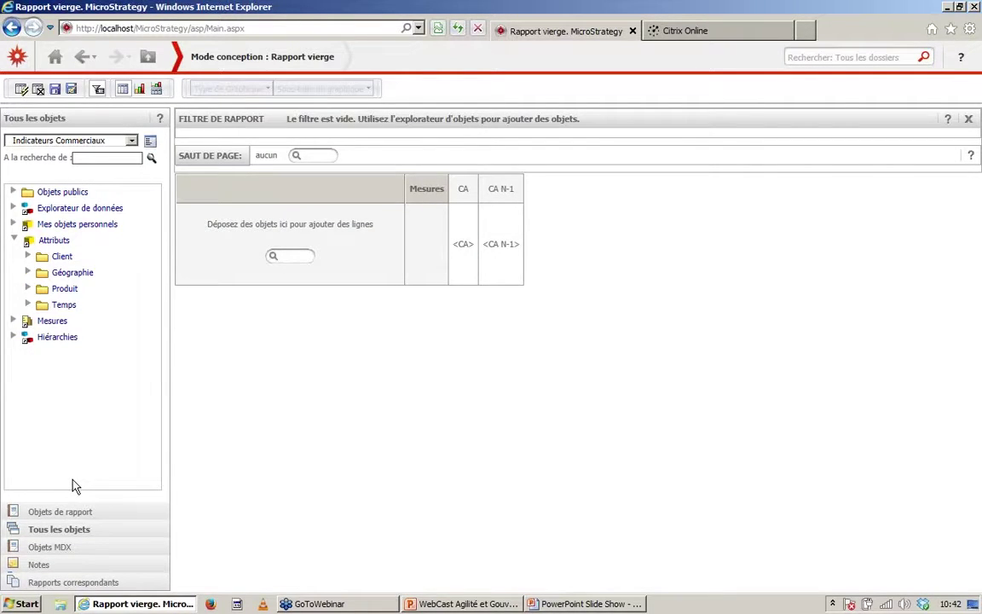
{"action": "left_click", "coordinate": [27, 273]}
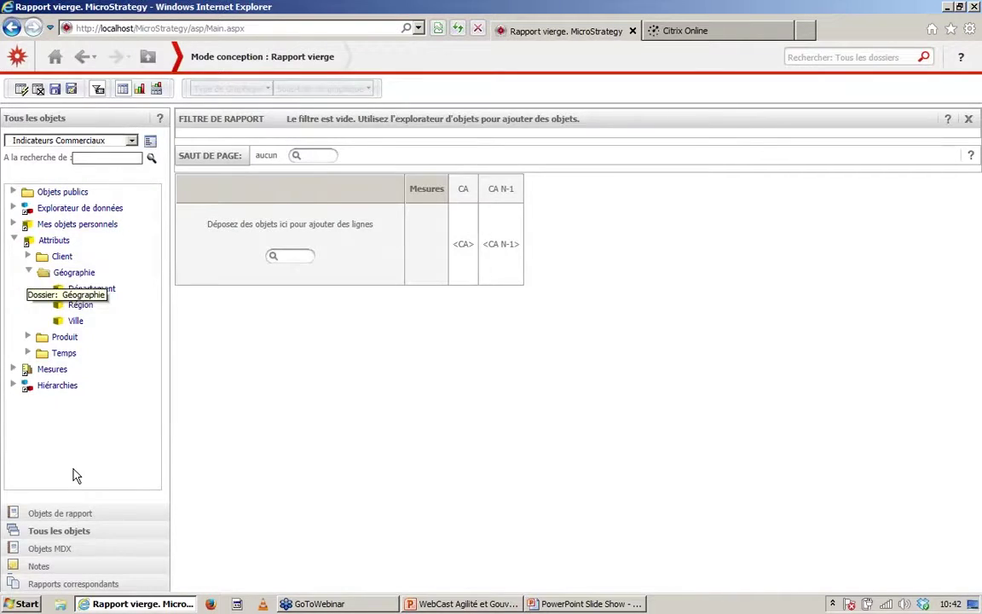
{"action": "double_click", "coordinate": [81, 306]}
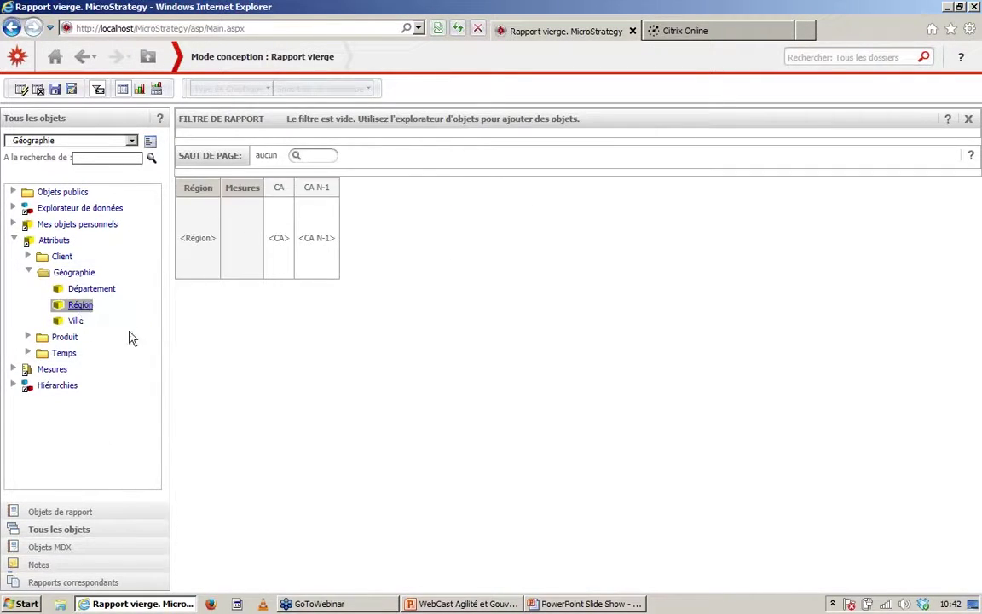
{"action": "double_click", "coordinate": [75, 322]}
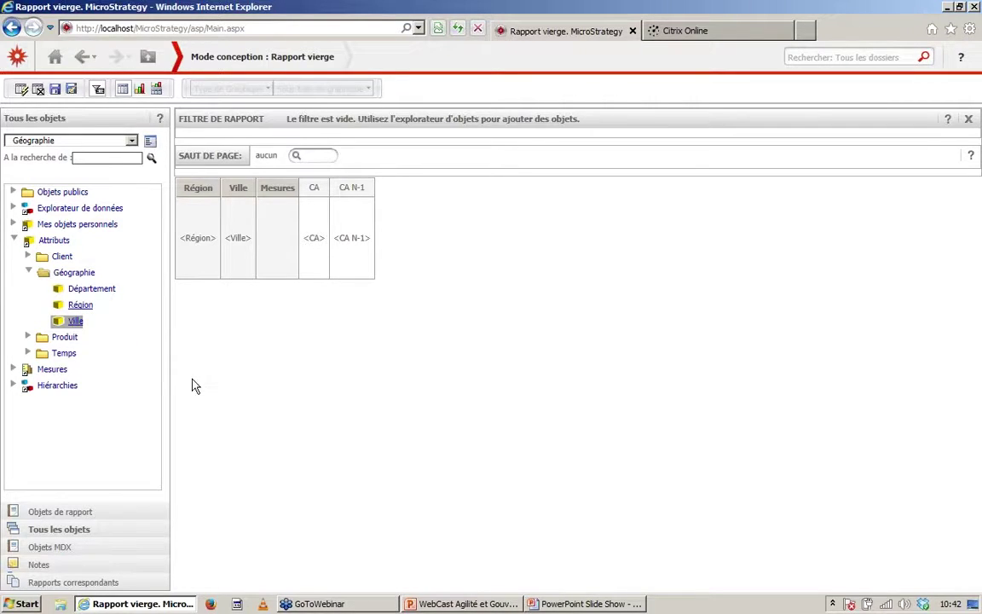
Add the Mois attribute from the Temps folder to the report rows
{"action": "left_click", "coordinate": [28, 273]}
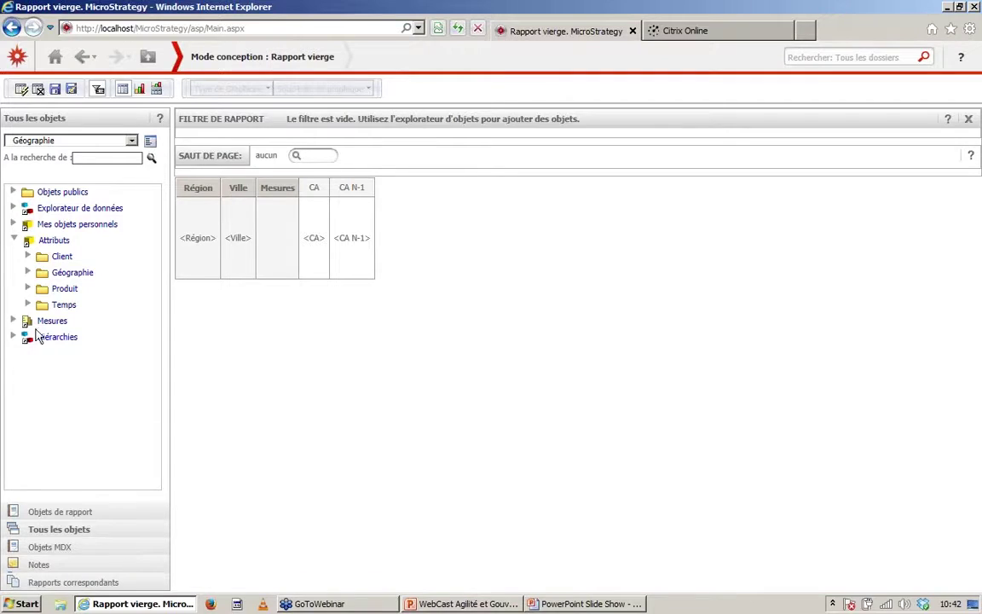
{"action": "left_click", "coordinate": [28, 307]}
{"action": "double_click", "coordinate": [76, 337]}
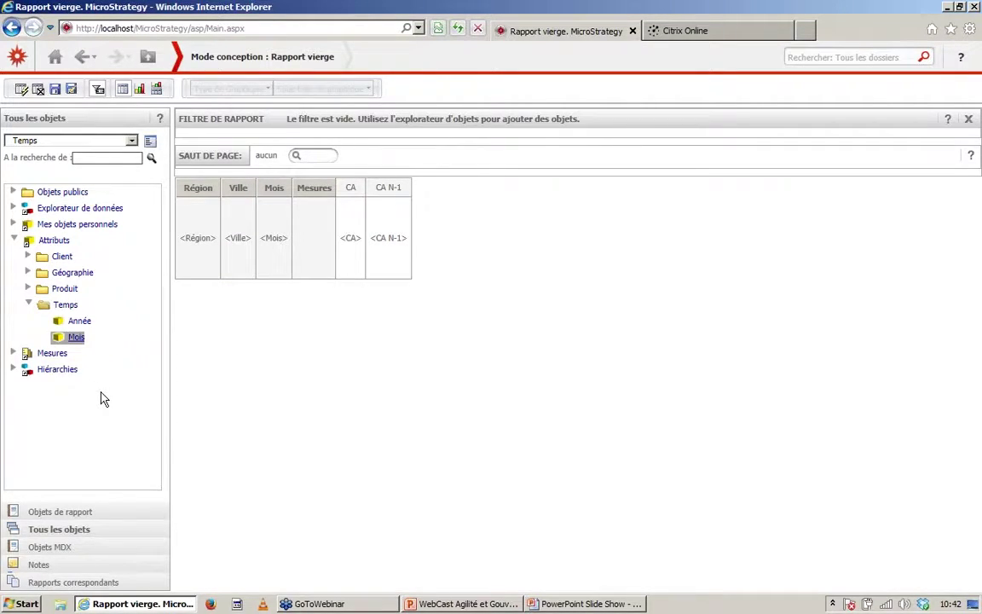
Add a report filter on the Année attribute with its ID equal to 2013 and apply it
{"action": "left_click_drag", "start_coordinate": [79, 321], "coordinate": [350, 128]}
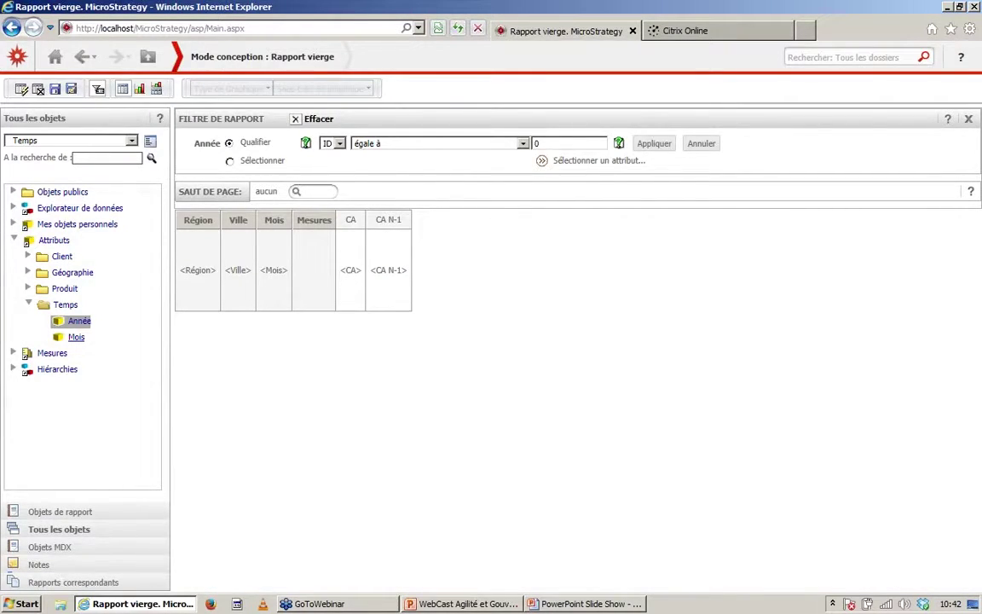
{"action": "type", "text": "2013"}
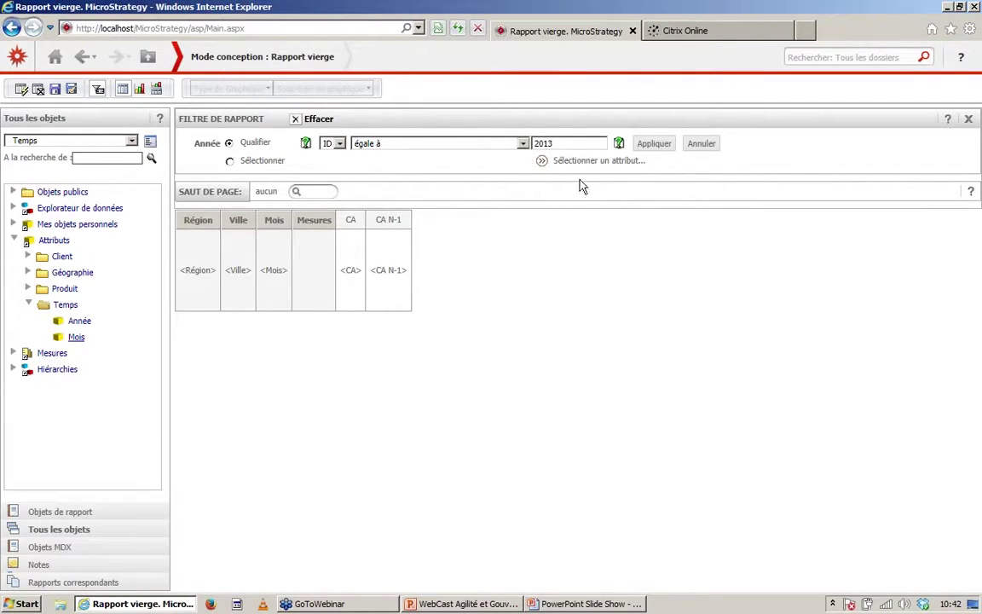
{"action": "left_click", "coordinate": [665, 145]}
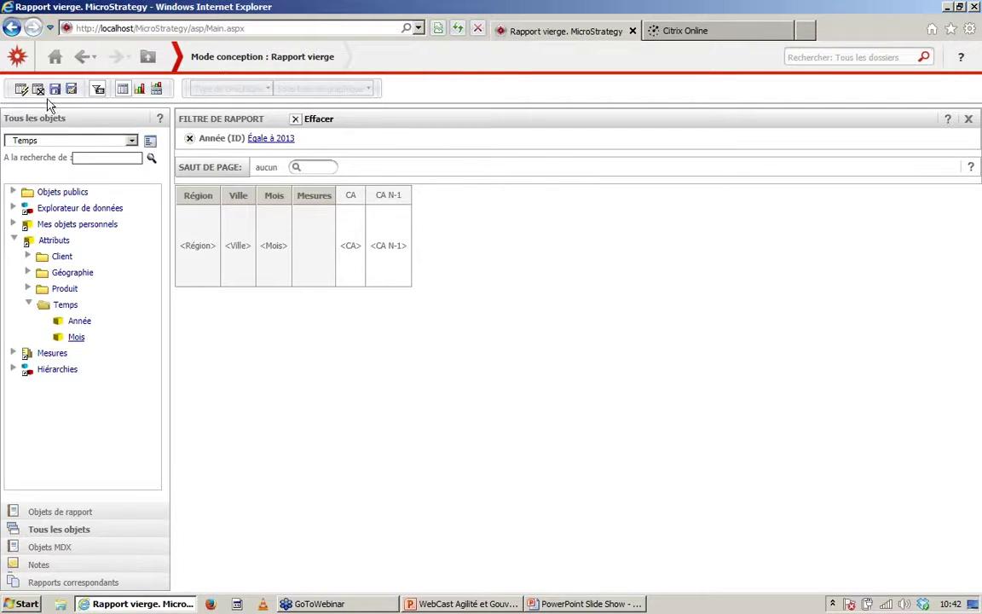
Save the report as "Suivi CA par Ville" in Mes rapports
{"action": "left_click", "coordinate": [53, 90]}
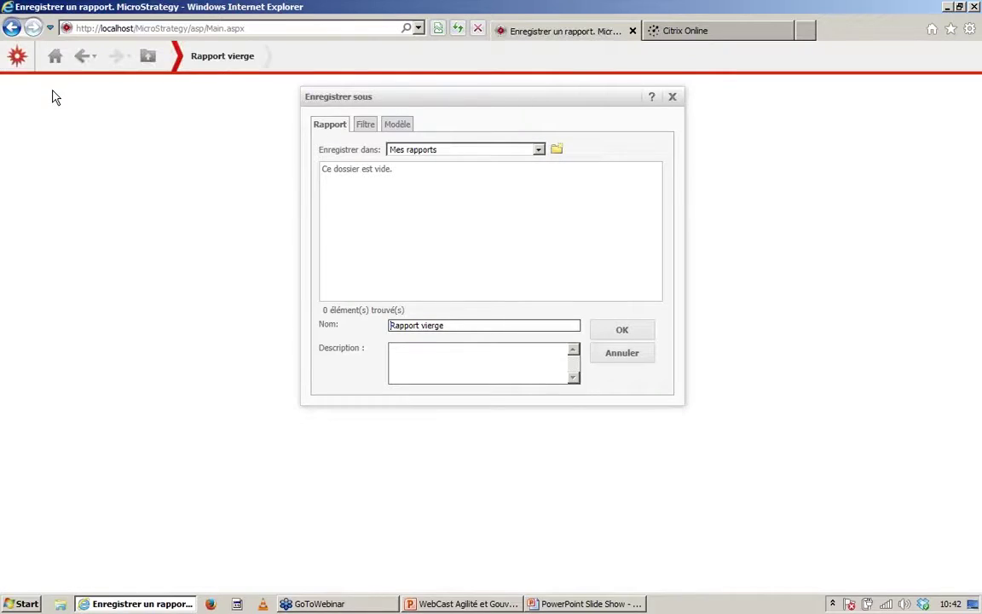
{"action": "left_click_drag", "start_coordinate": [445, 326], "coordinate": [390, 326]}
{"action": "type", "text": "Suivi CA"}
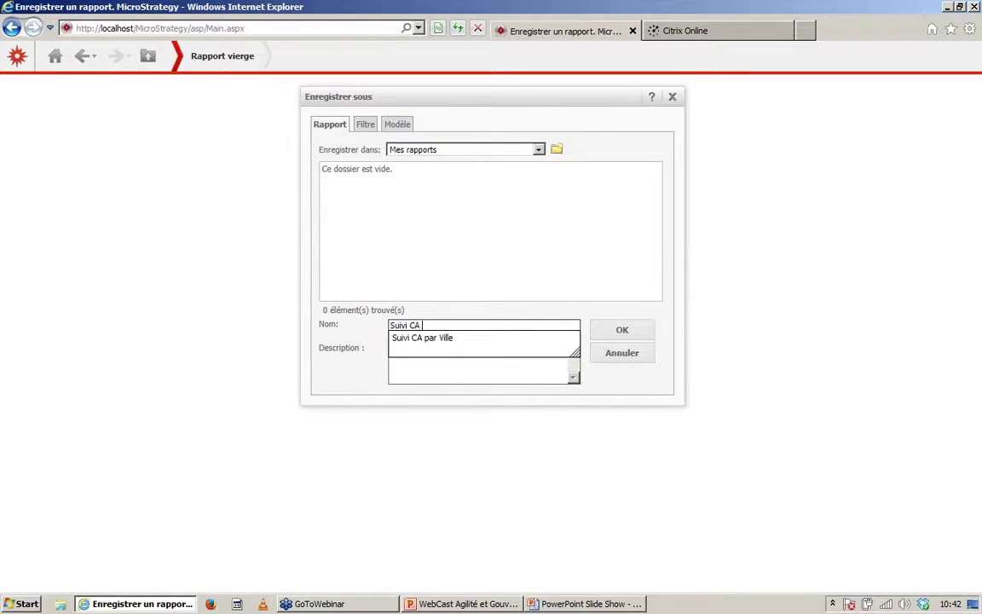
{"action": "type", "text": " par Villz"}
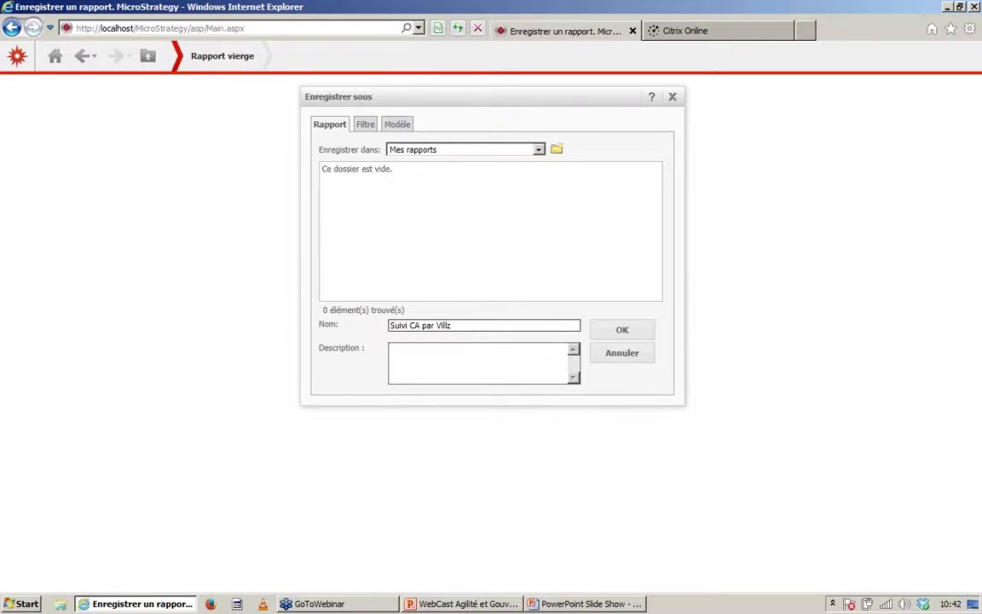
{"action": "left_click", "coordinate": [620, 334]}
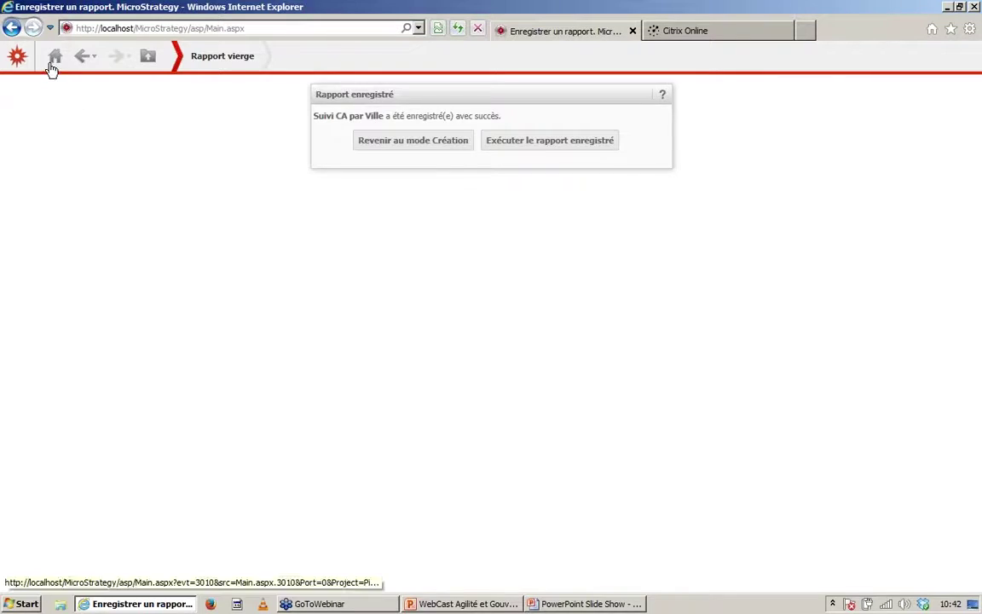
Return to Mes rapports and create a dashboard from the saved report Suivi CA par Ville
{"action": "left_click", "coordinate": [54, 63]}
{"action": "left_click", "coordinate": [368, 266]}
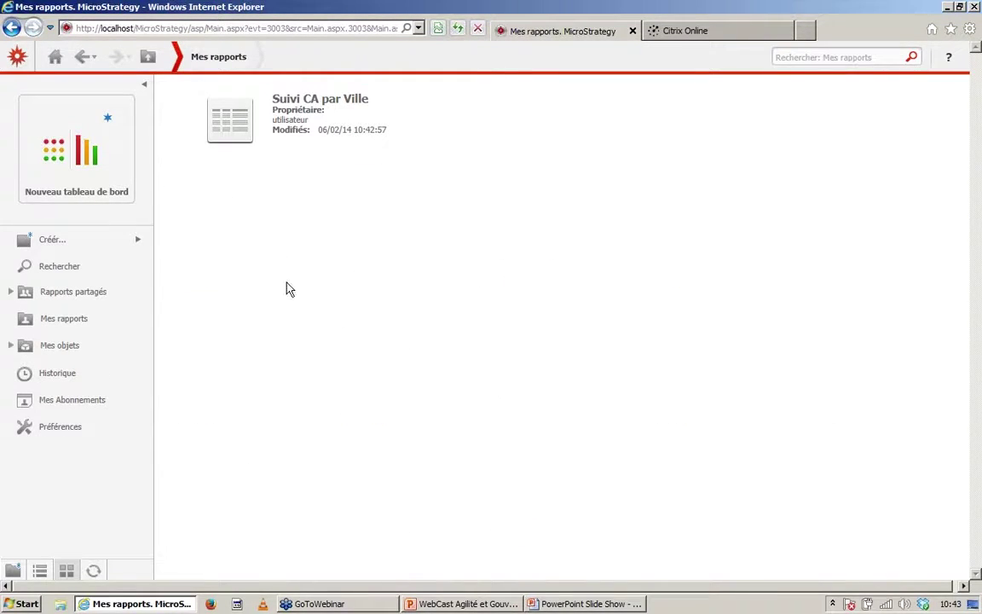
{"action": "right_click", "coordinate": [331, 103]}
{"action": "left_click", "coordinate": [442, 303]}
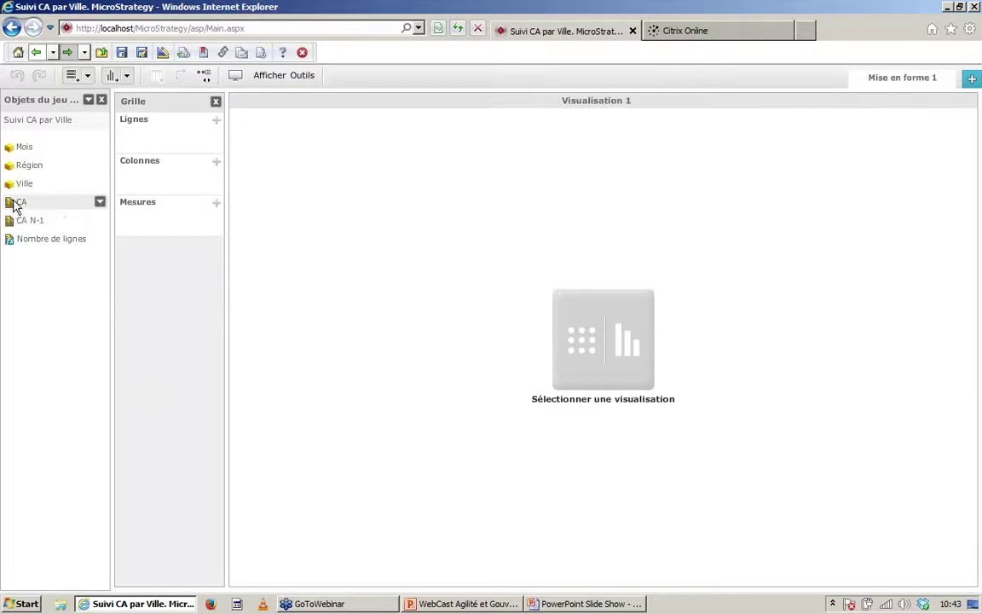
Build the grid in Visualisation 1 with CA and CA N-1 as measures and Mois in the rows
{"action": "left_click_drag", "start_coordinate": [21, 202], "coordinate": [141, 226]}
{"action": "left_click_drag", "start_coordinate": [34, 223], "coordinate": [138, 247]}
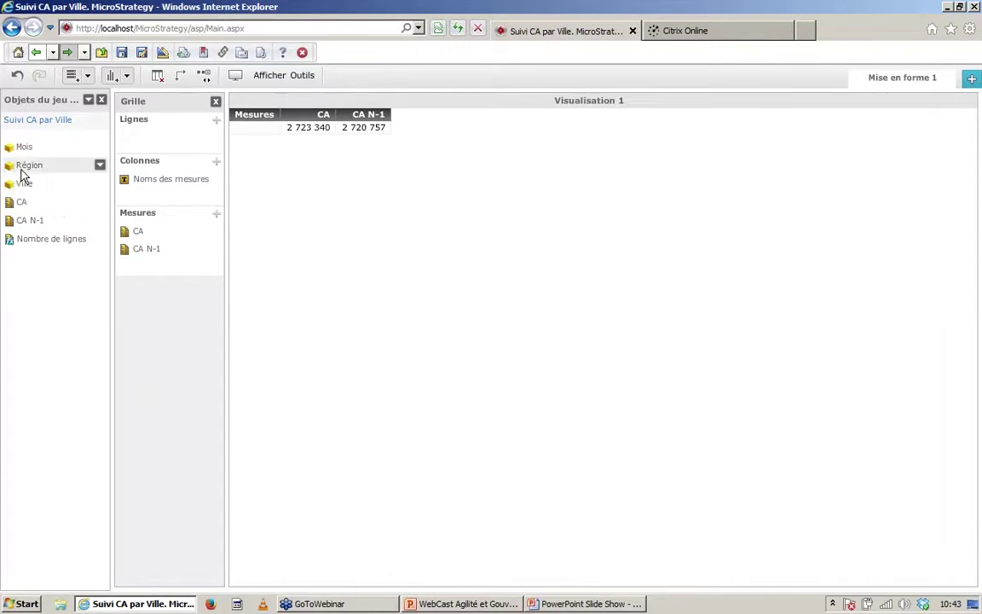
{"action": "mouse_move", "coordinate": [21, 148]}
{"action": "left_mouse_down"}
{"action": "mouse_move", "coordinate": [53, 156]}
{"action": "mouse_move", "coordinate": [155, 144]}
{"action": "left_mouse_up"}
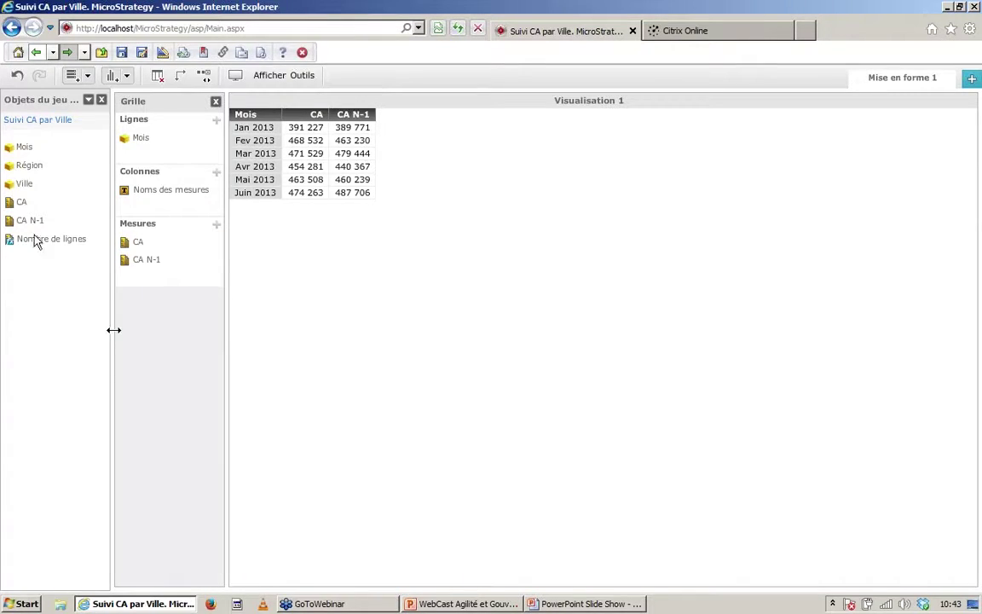
Create a new measure (CA-CA N-1)/CA N-1 from the CA and CA N-1 measures
{"action": "left_click", "coordinate": [22, 204]}
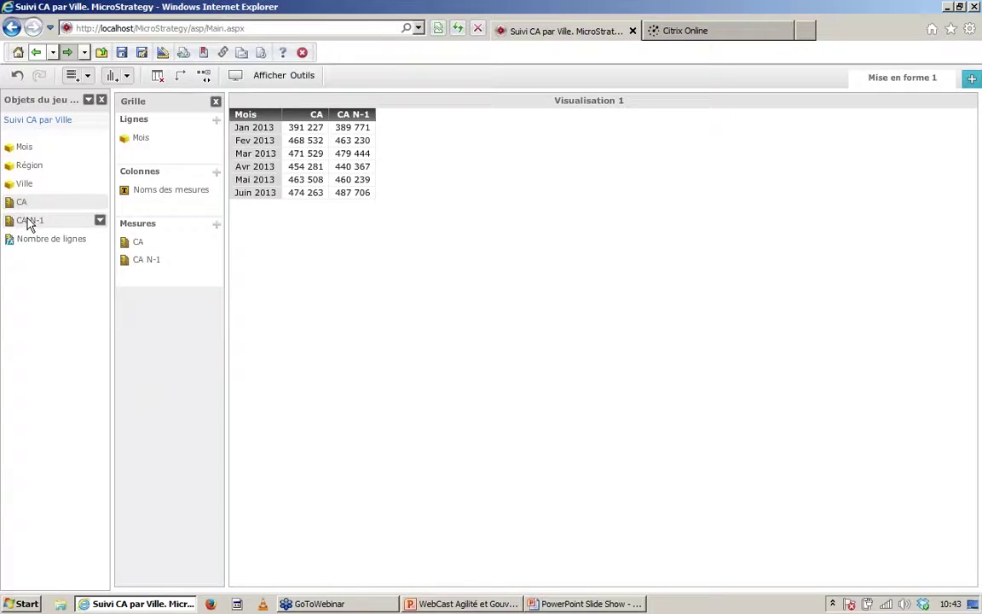
{"action": "left_click", "coordinate": [28, 220], "text": "ctrl"}
{"action": "left_click", "coordinate": [100, 220]}
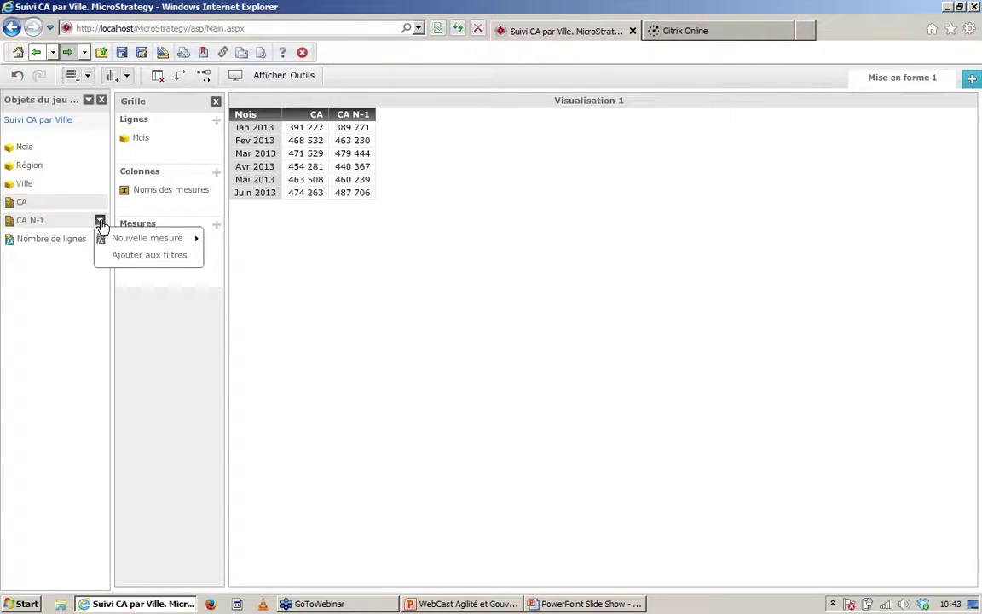
{"action": "mouse_move", "coordinate": [124, 240]}
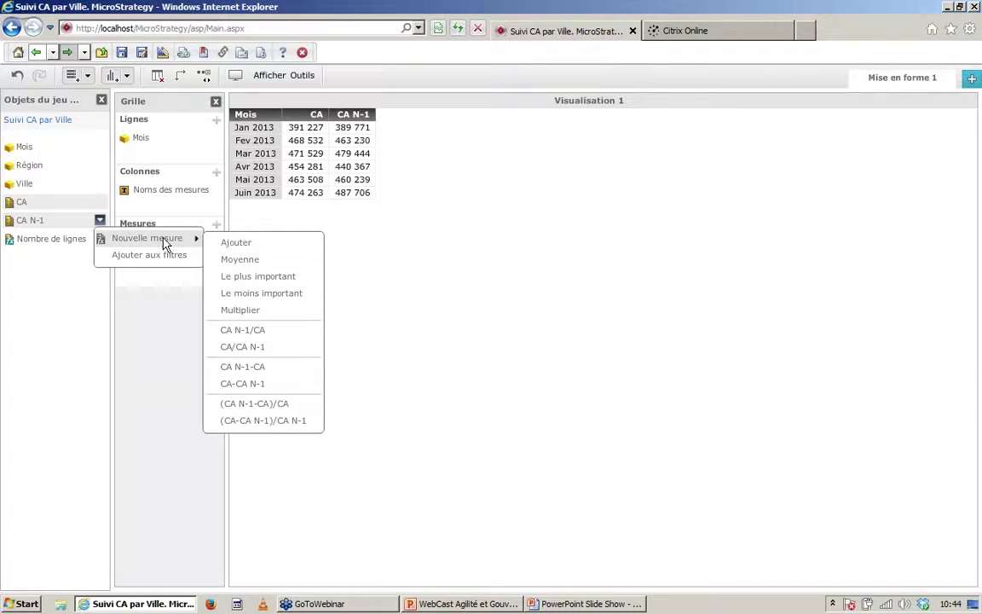
{"action": "left_click", "coordinate": [261, 427]}
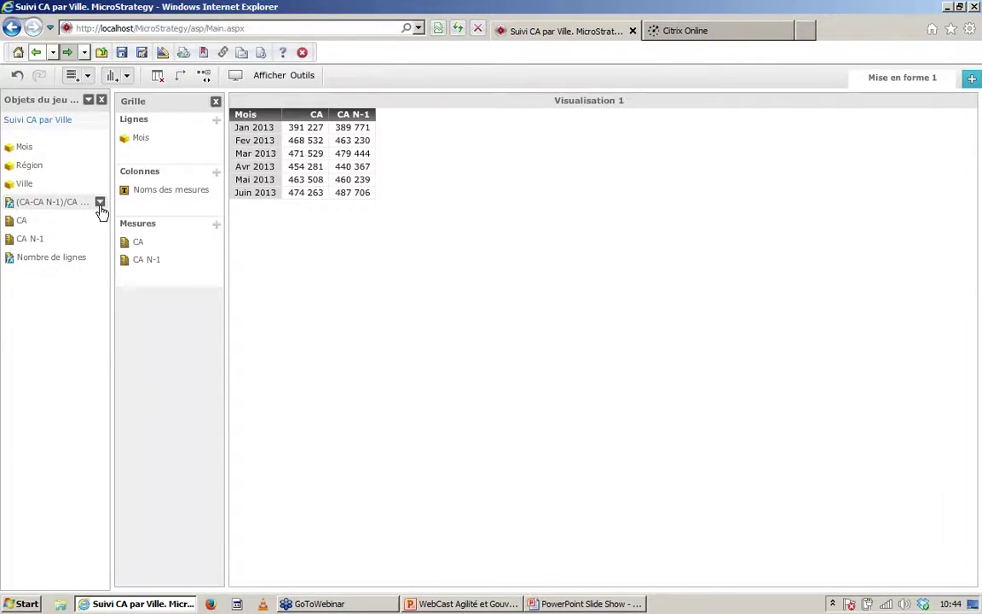
Rename the (CA-CA N-1)/CA N-1 measure as Evolution and add it to the grid's measures
{"action": "left_click", "coordinate": [99, 202]}
{"action": "left_click", "coordinate": [133, 323]}
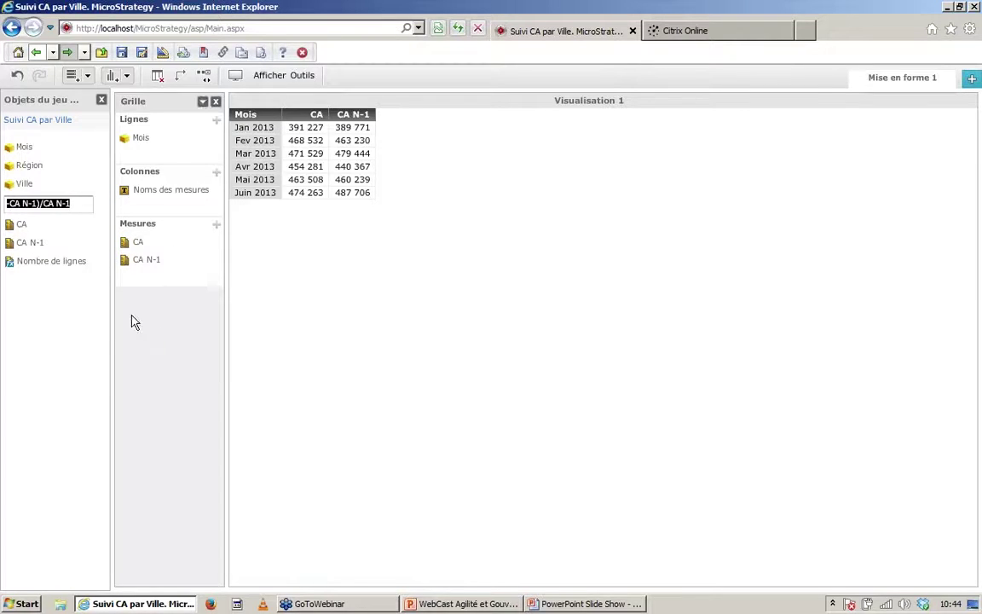
{"action": "type", "text": "Evolution"}
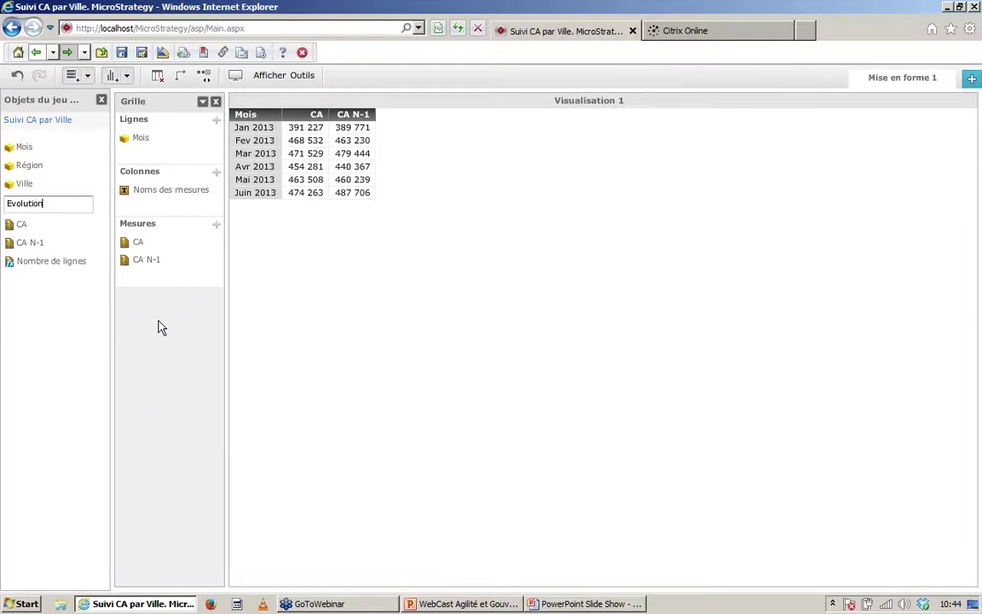
{"action": "key", "text": "Return"}
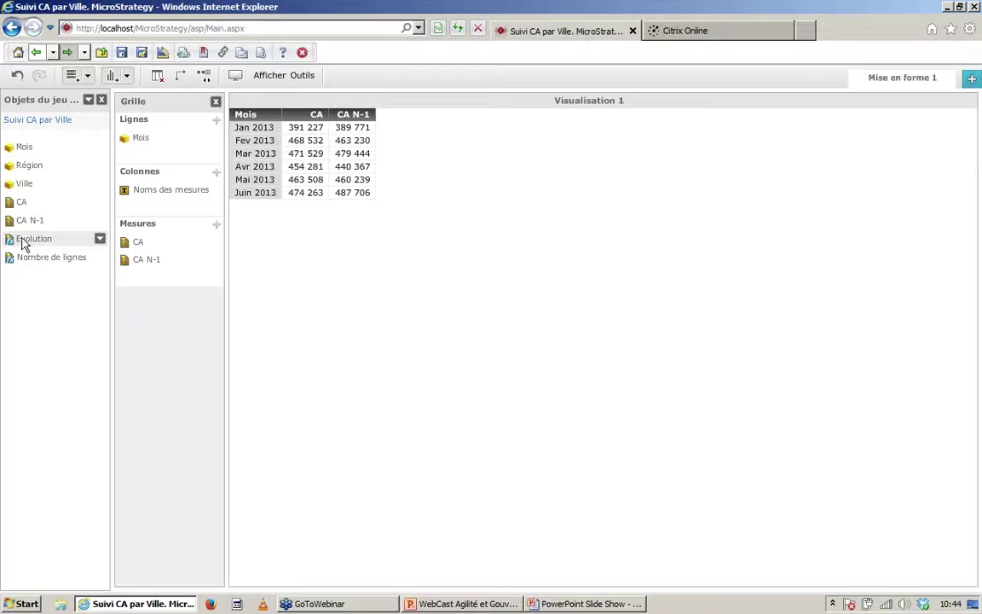
{"action": "left_click_drag", "start_coordinate": [24, 240], "coordinate": [147, 285]}
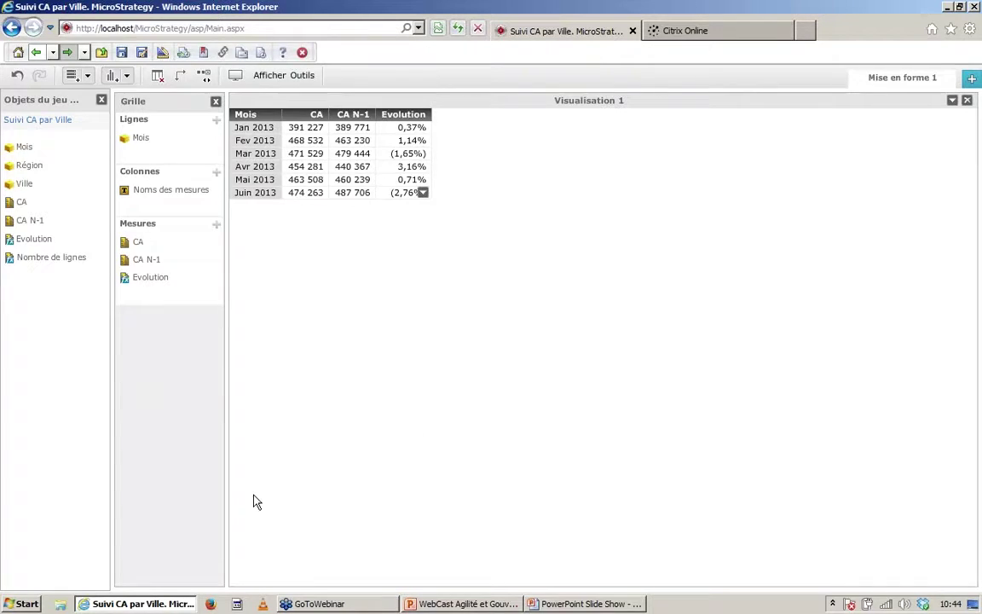
Format the Evolution measure as Pourcentage with negative values shown in the -12,12% style
{"action": "left_click", "coordinate": [198, 279]}
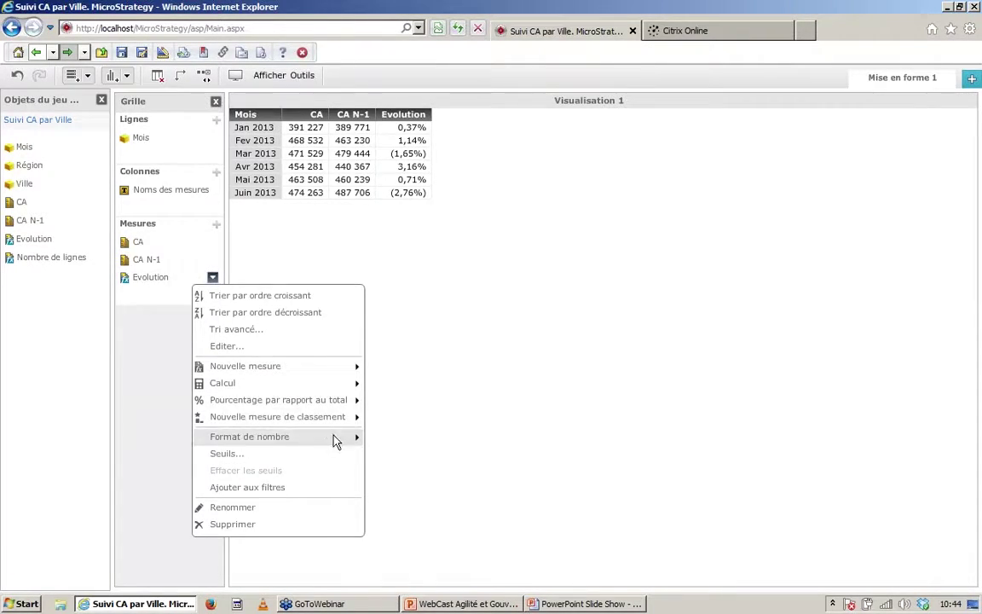
{"action": "mouse_move", "coordinate": [346, 436]}
{"action": "left_click", "coordinate": [429, 496]}
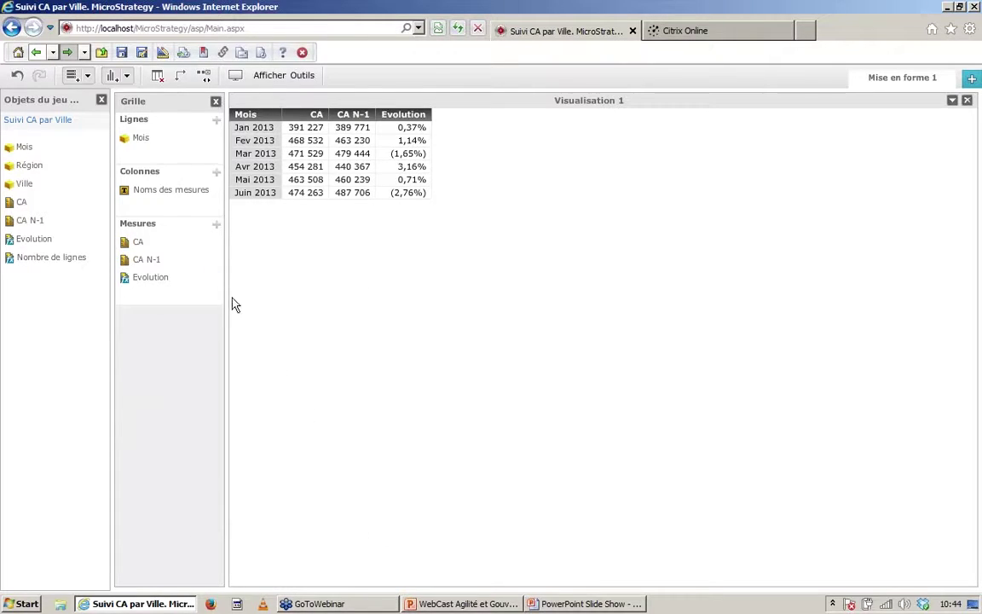
{"action": "left_click", "coordinate": [197, 281]}
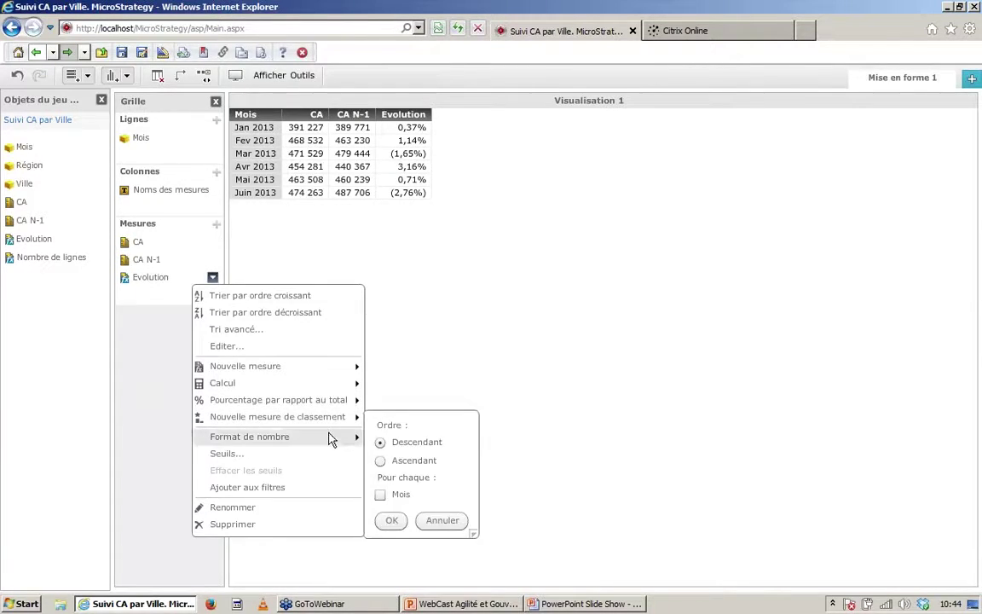
{"action": "mouse_move", "coordinate": [338, 438]}
{"action": "left_click", "coordinate": [412, 471]}
{"action": "left_click", "coordinate": [413, 490]}
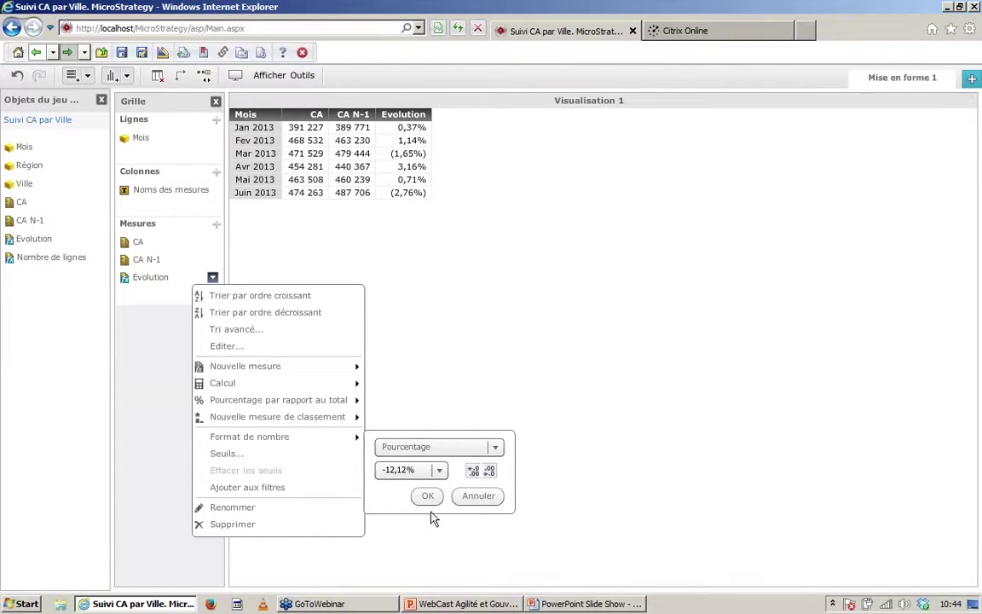
{"action": "left_click", "coordinate": [428, 497]}
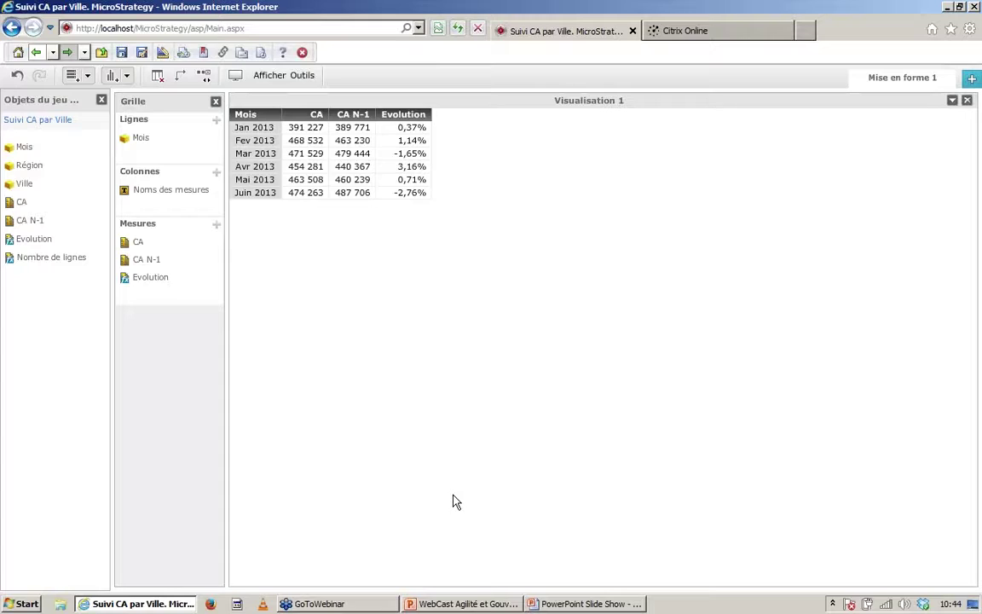
Replace Mois with Région in the grid's rows
{"action": "left_click", "coordinate": [140, 139]}
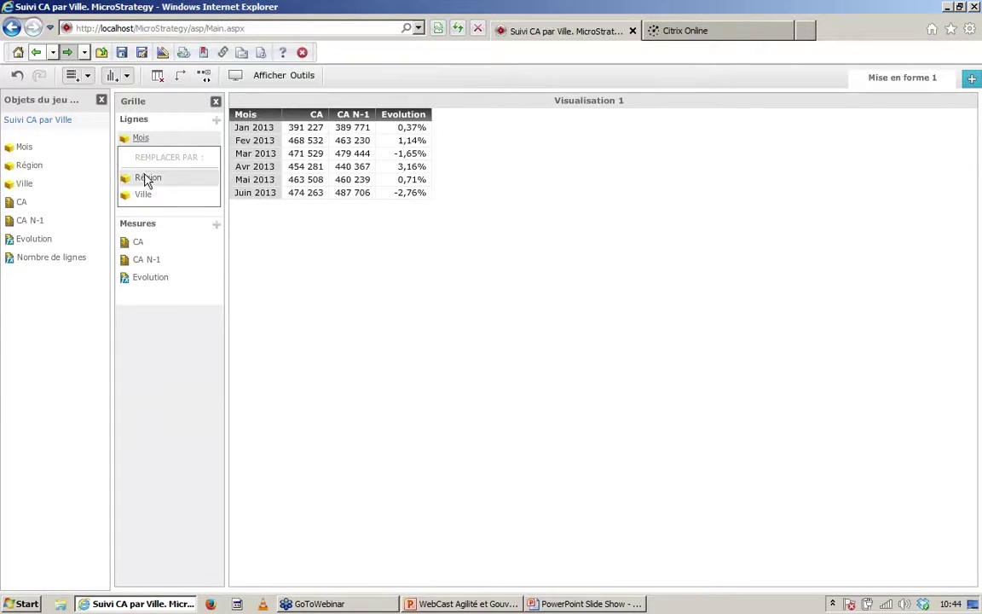
{"action": "left_click", "coordinate": [146, 179]}
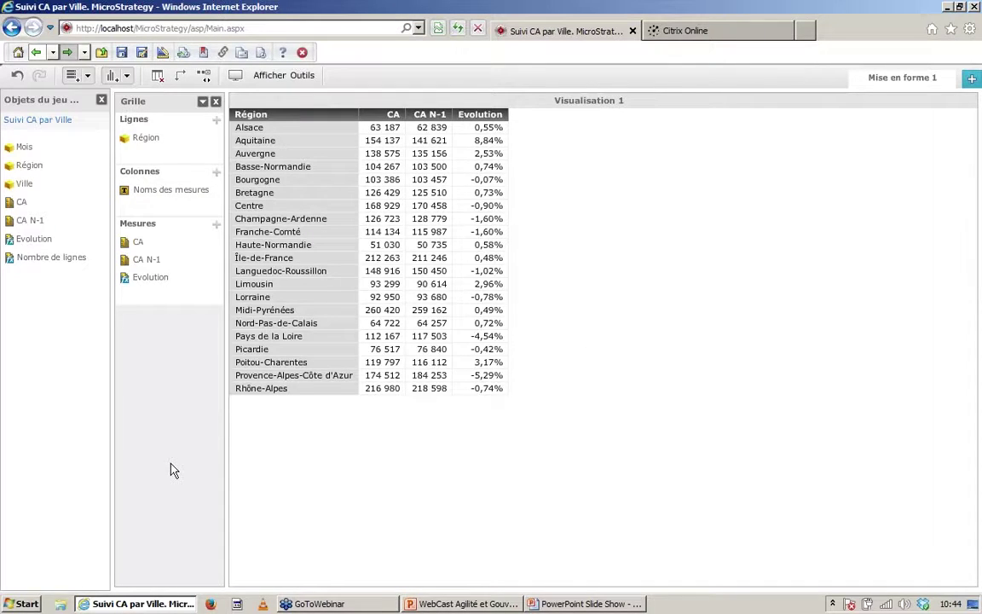
{"action": "left_click", "coordinate": [145, 138]}
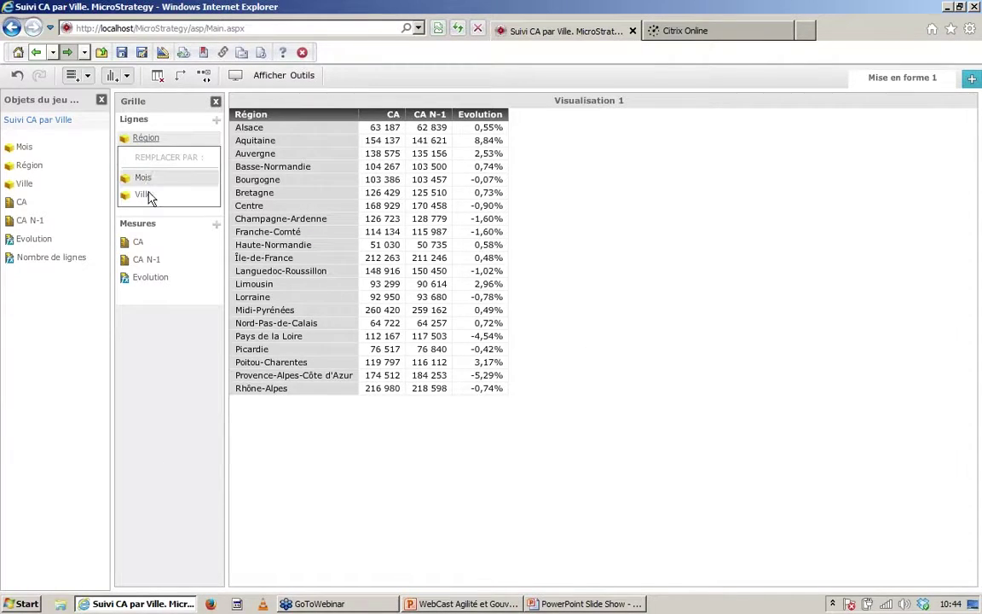
{"action": "left_click", "coordinate": [175, 352]}
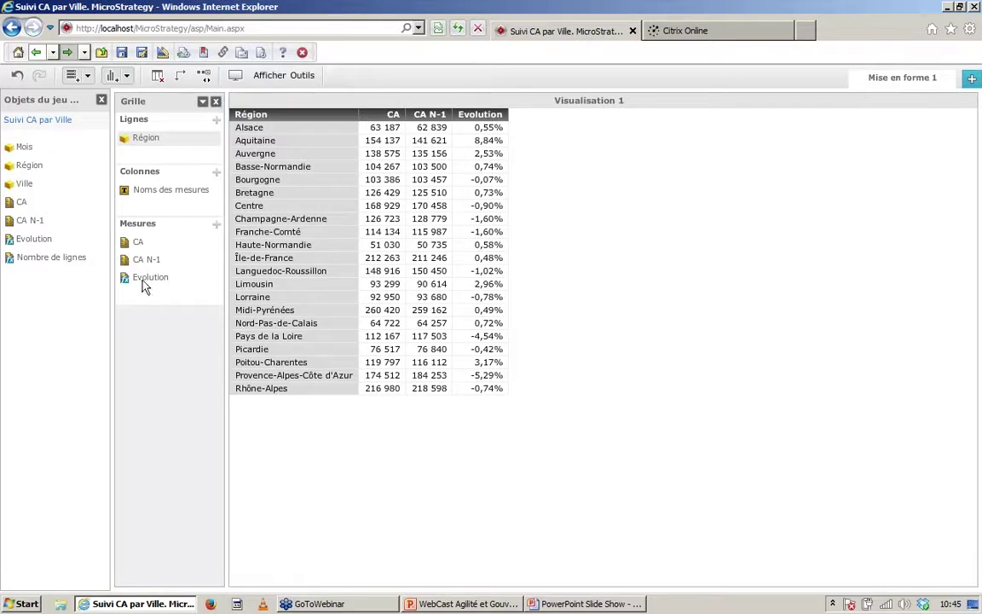
Add a descending ranking measure based on CA to the grid
{"action": "left_click", "coordinate": [198, 243]}
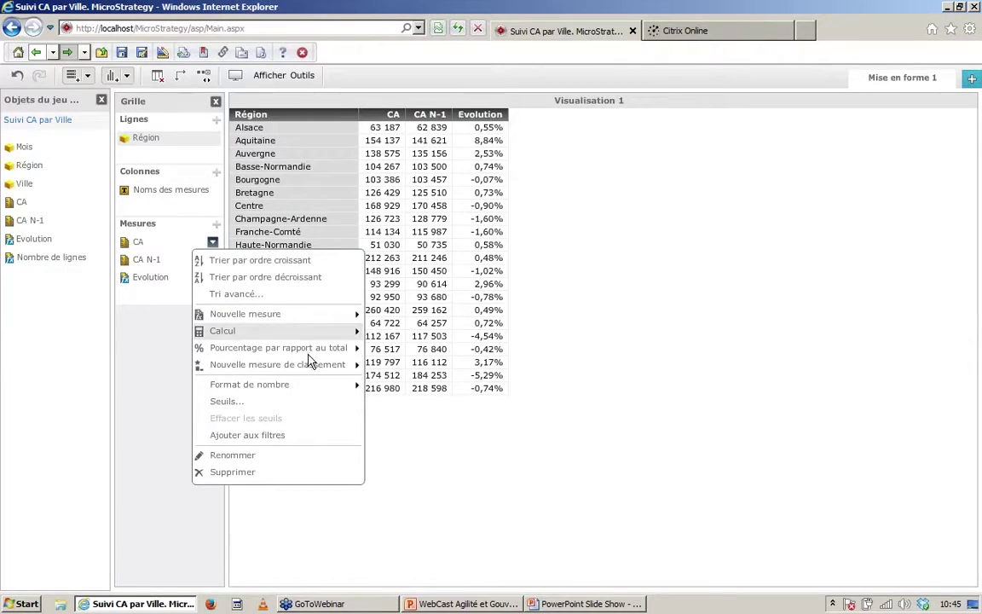
{"action": "mouse_move", "coordinate": [313, 365]}
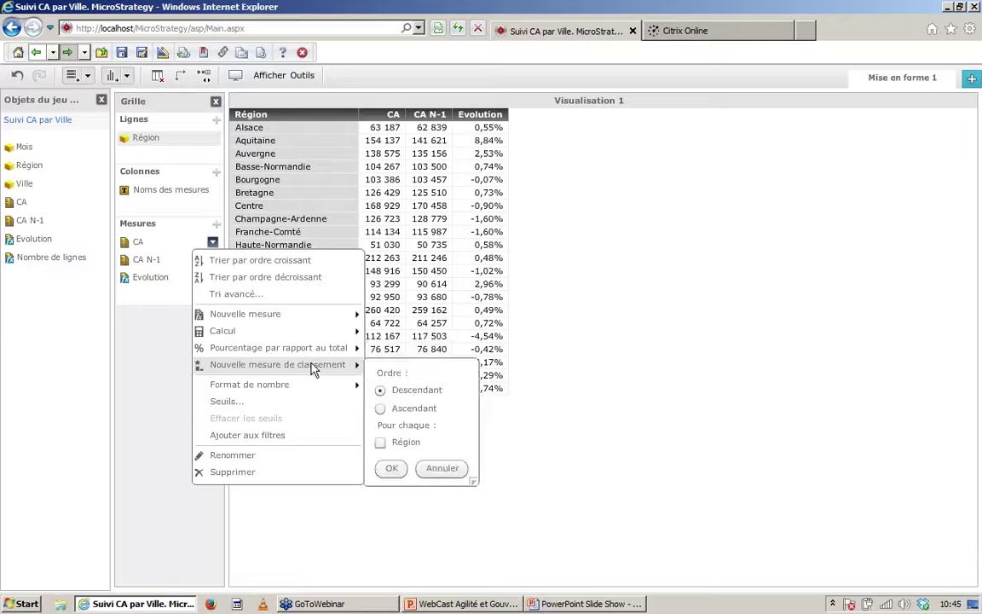
{"action": "left_click", "coordinate": [391, 469]}
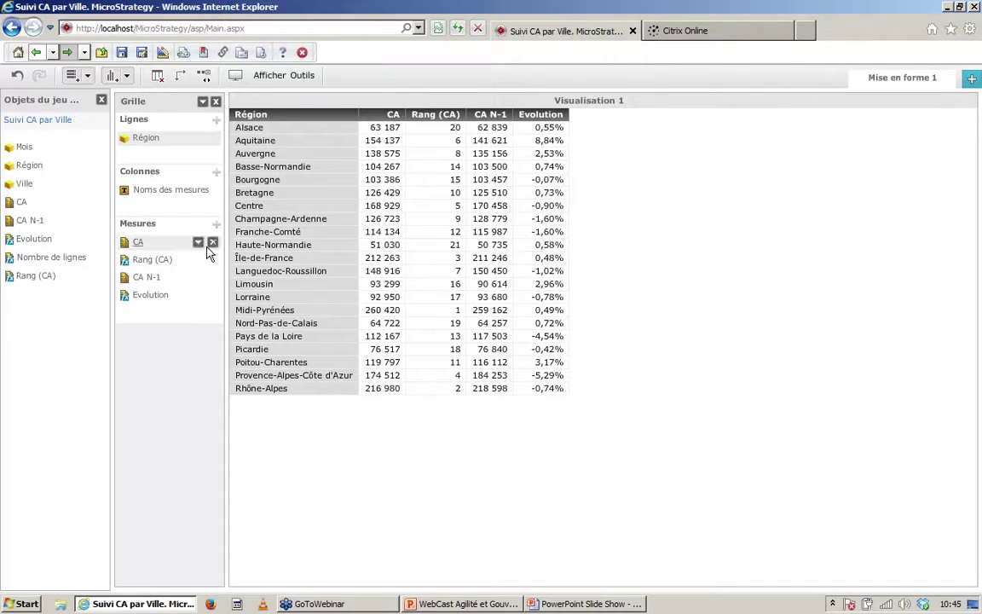
Add a measure showing CA as a percentage of the Total Général
{"action": "left_click", "coordinate": [199, 244]}
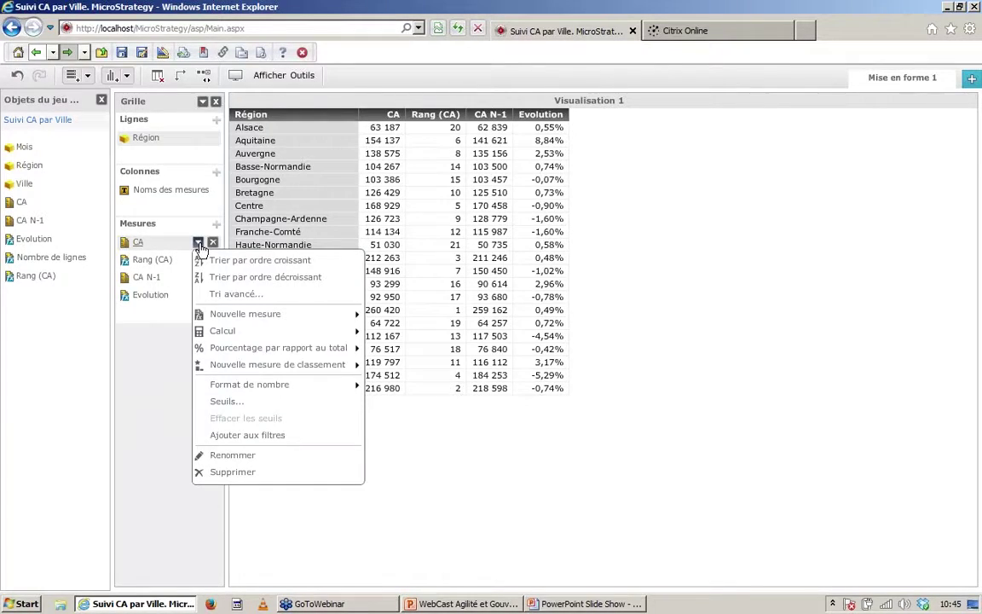
{"action": "mouse_move", "coordinate": [316, 353]}
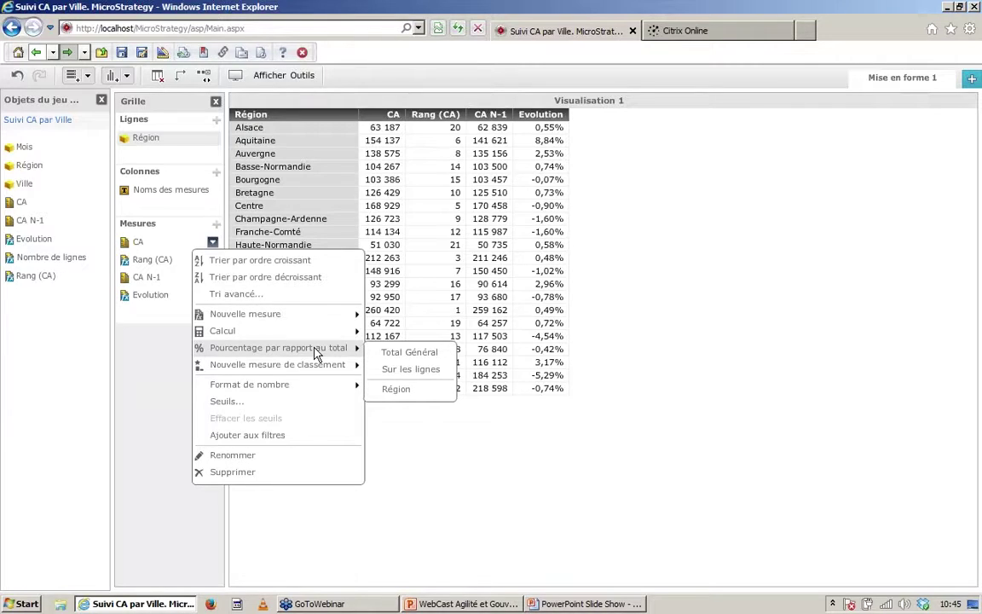
{"action": "left_click", "coordinate": [378, 356]}
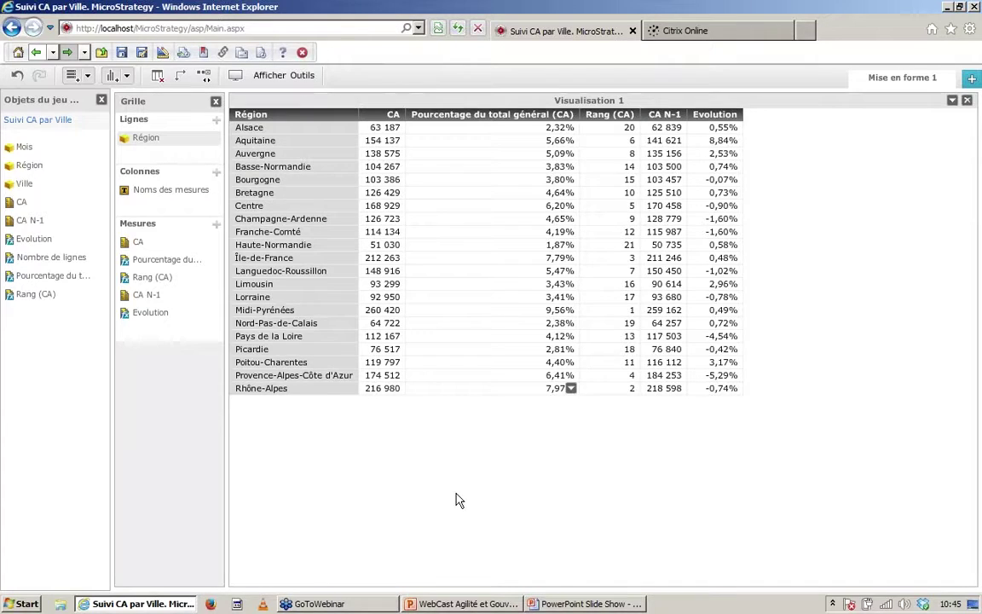
Remove the CA ranking and the percentage of grand total measures from the grid
{"action": "left_click", "coordinate": [214, 278]}
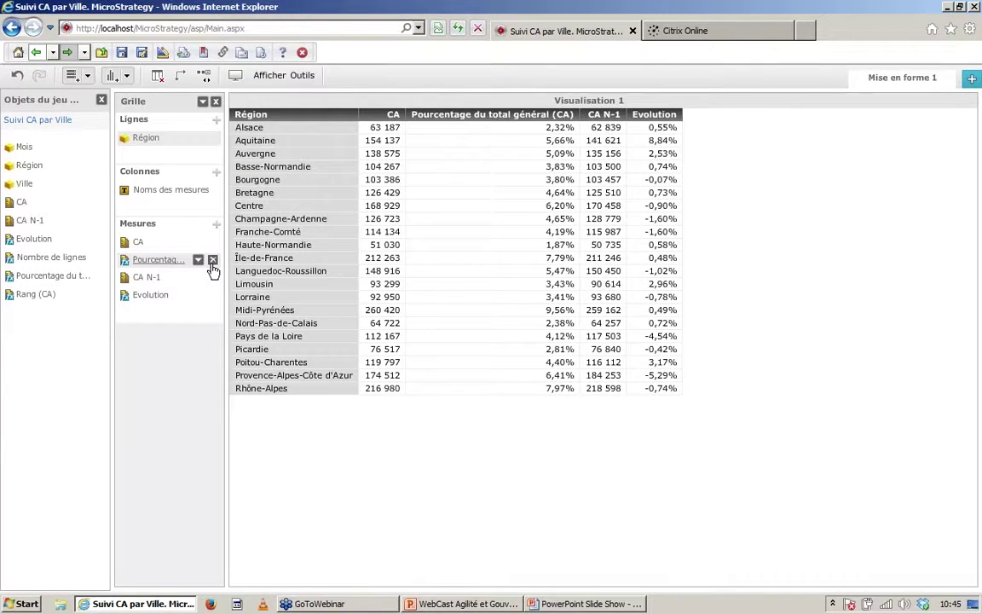
{"action": "left_click", "coordinate": [213, 260]}
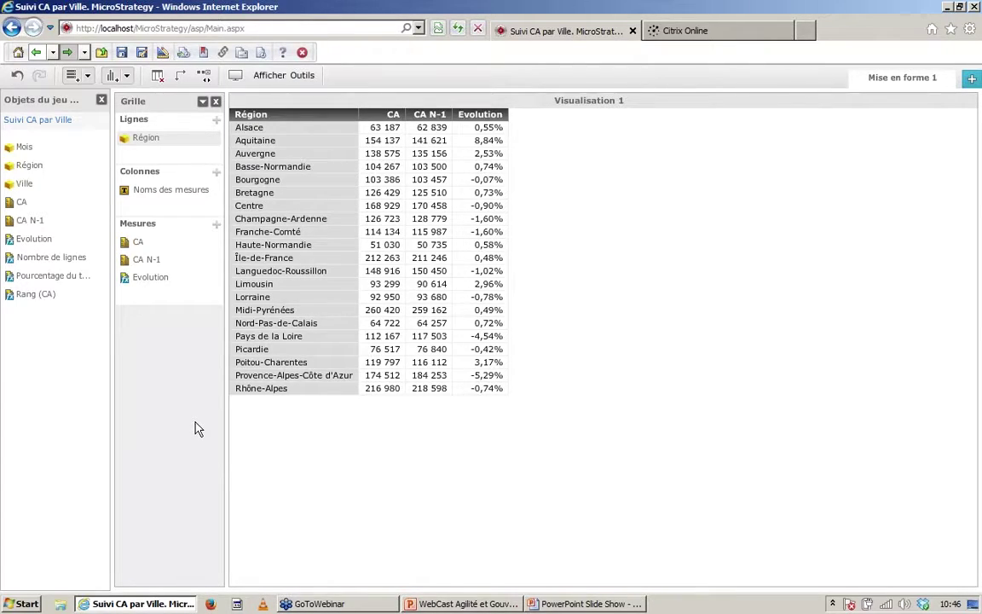
Add a second visualisation of type Mise en forme des images, with Région as its geolocation attribute
{"action": "left_click", "coordinate": [115, 79]}
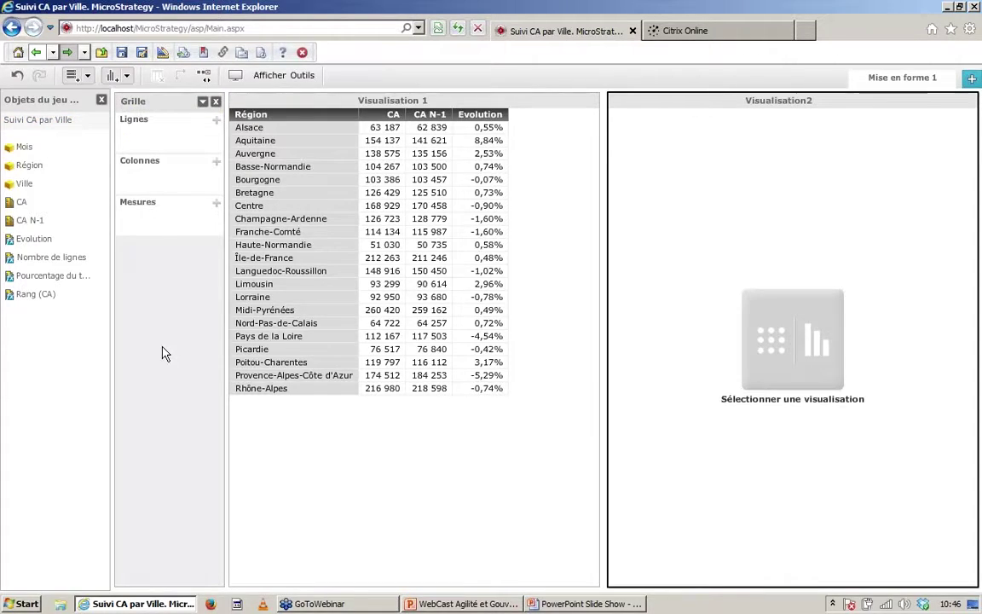
{"action": "left_click", "coordinate": [763, 402]}
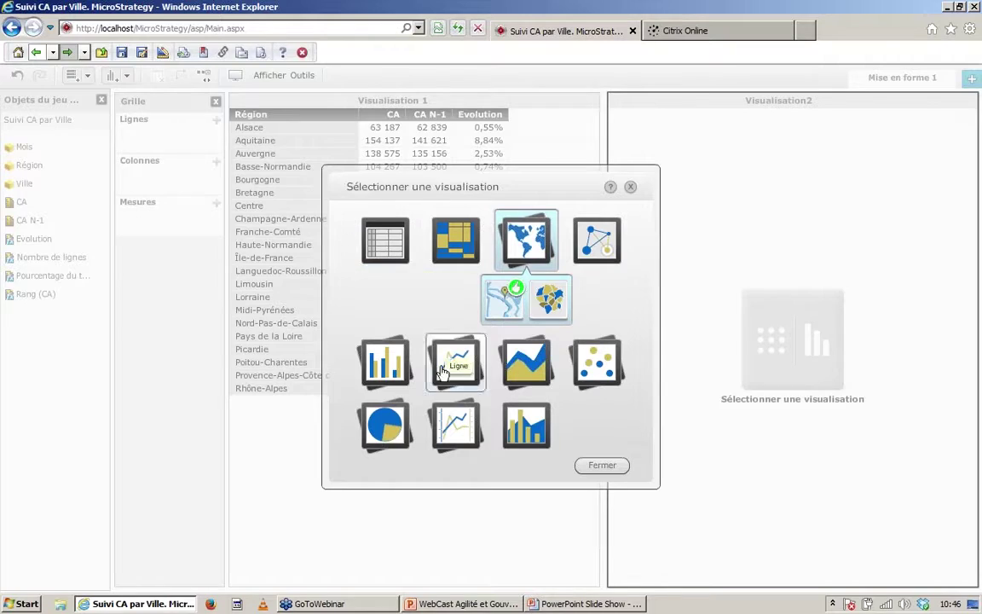
{"action": "mouse_move", "coordinate": [386, 370]}
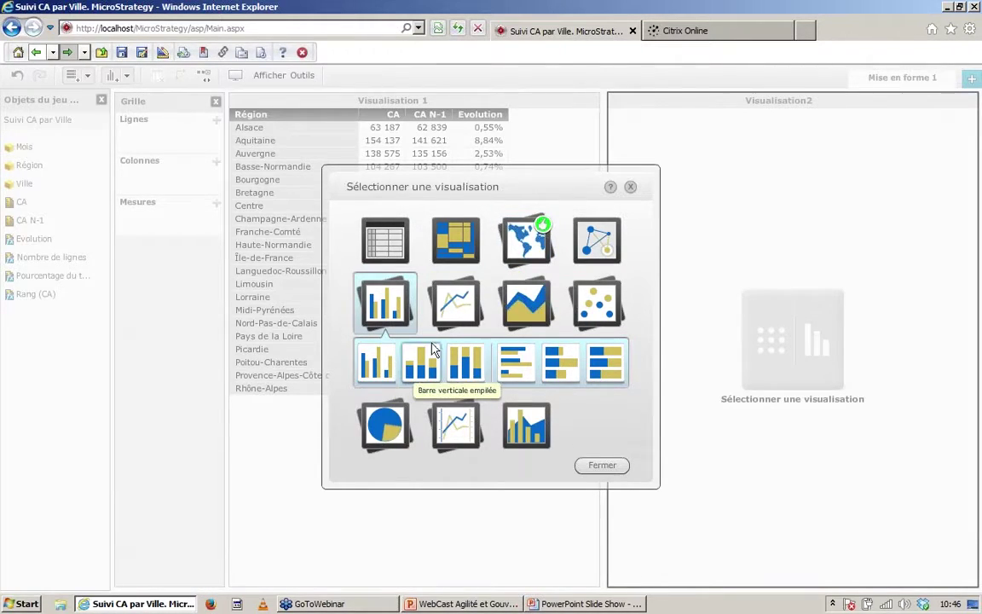
{"action": "mouse_move", "coordinate": [456, 315]}
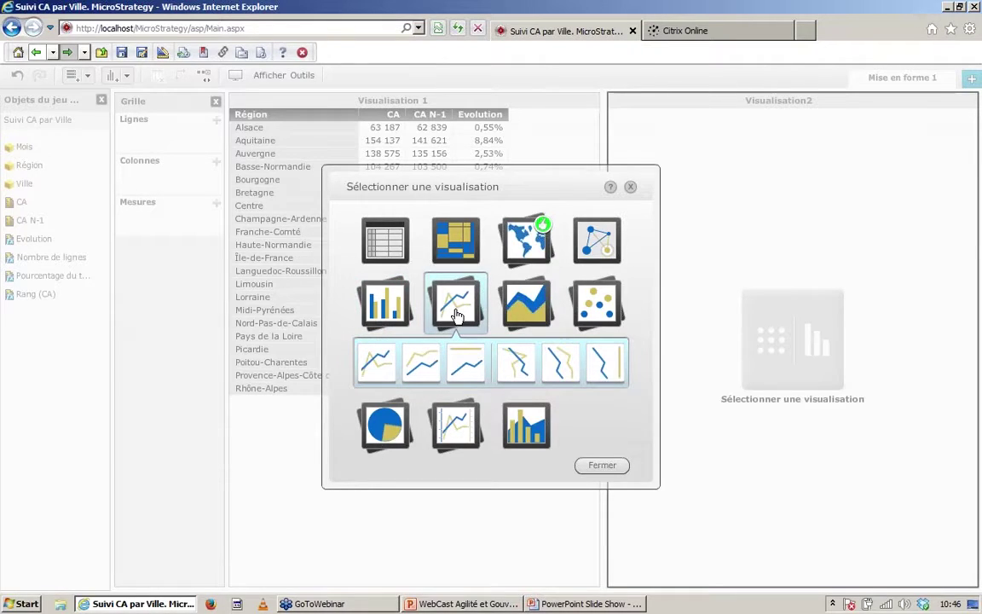
{"action": "mouse_move", "coordinate": [528, 309]}
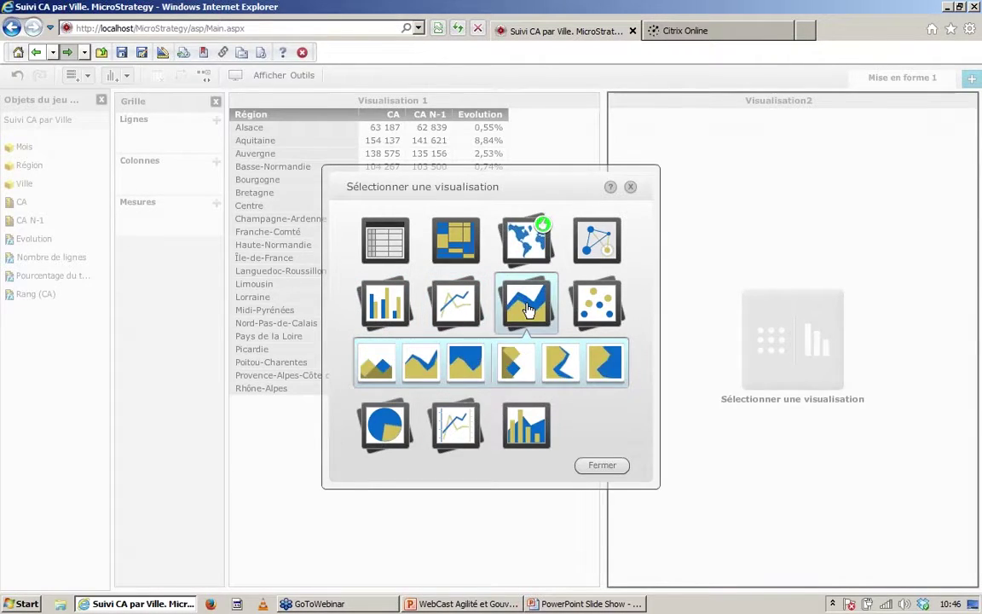
{"action": "mouse_move", "coordinate": [591, 307]}
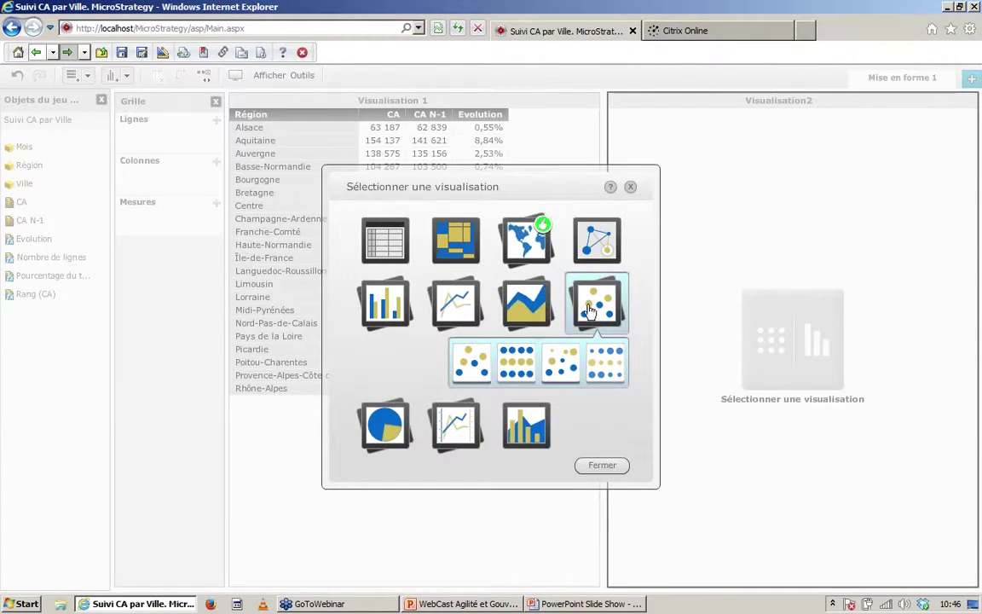
{"action": "mouse_move", "coordinate": [394, 439]}
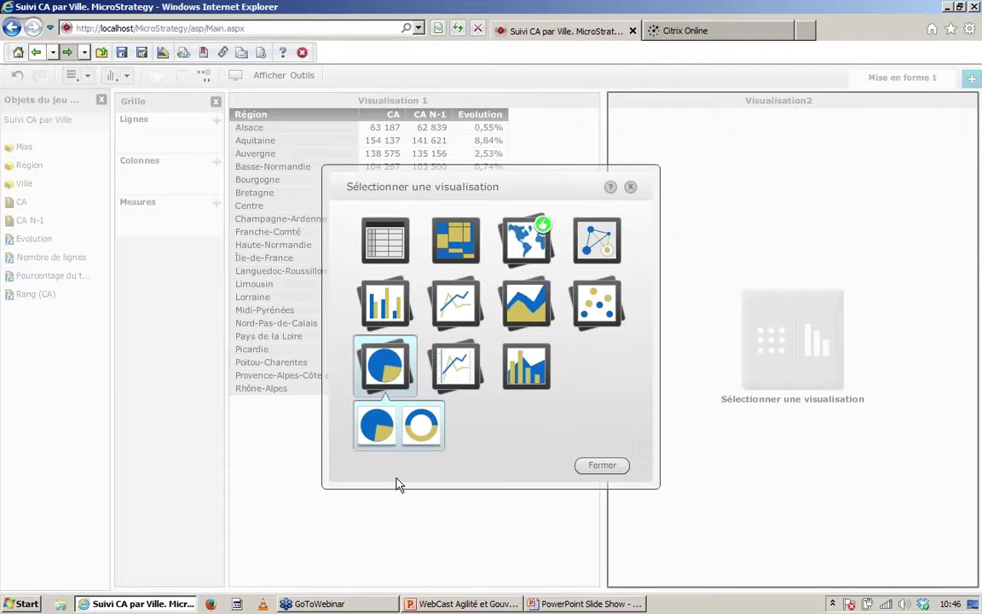
{"action": "mouse_move", "coordinate": [460, 384]}
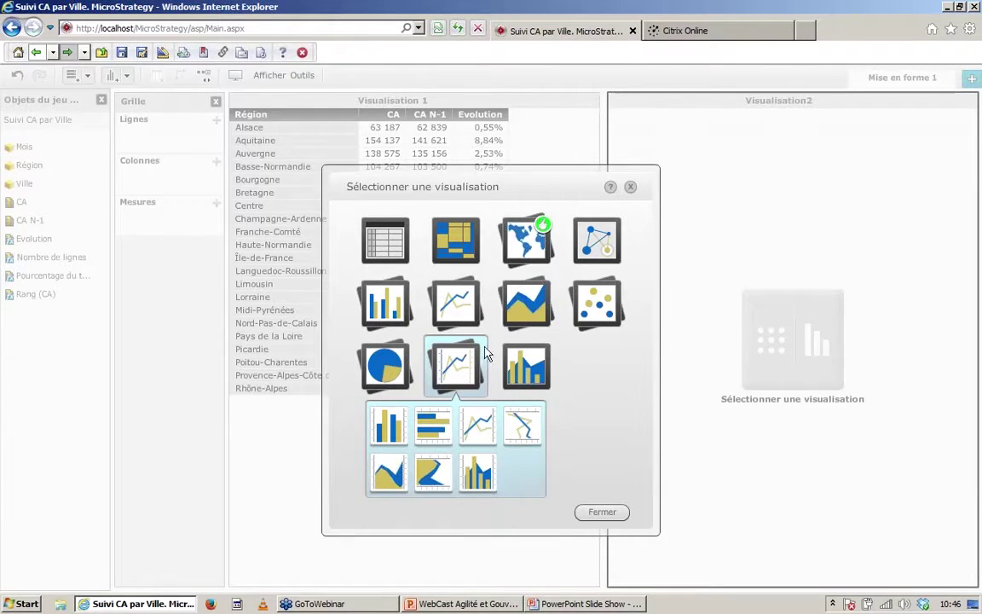
{"action": "mouse_move", "coordinate": [529, 256]}
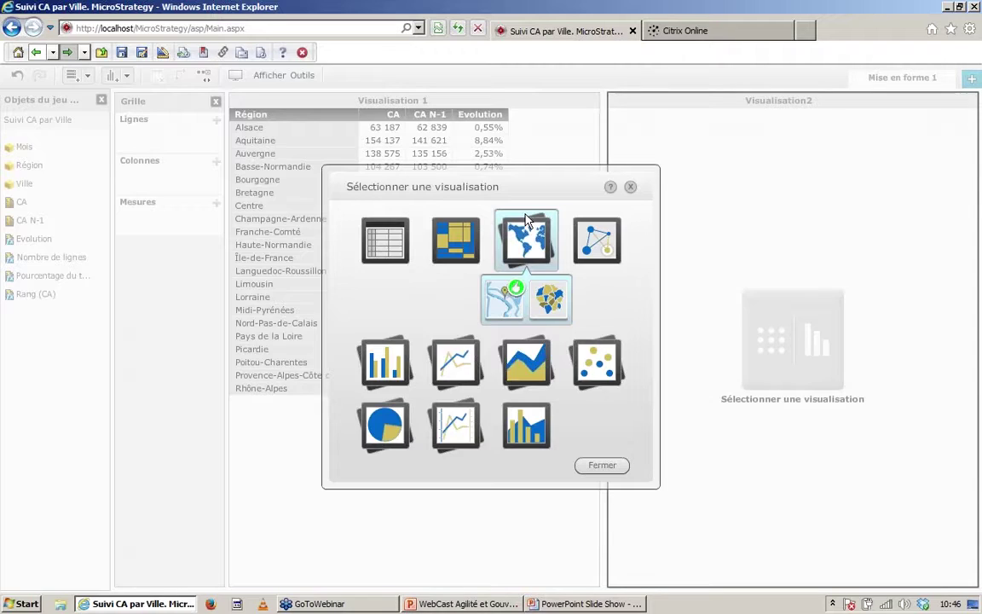
{"action": "left_click", "coordinate": [553, 300]}
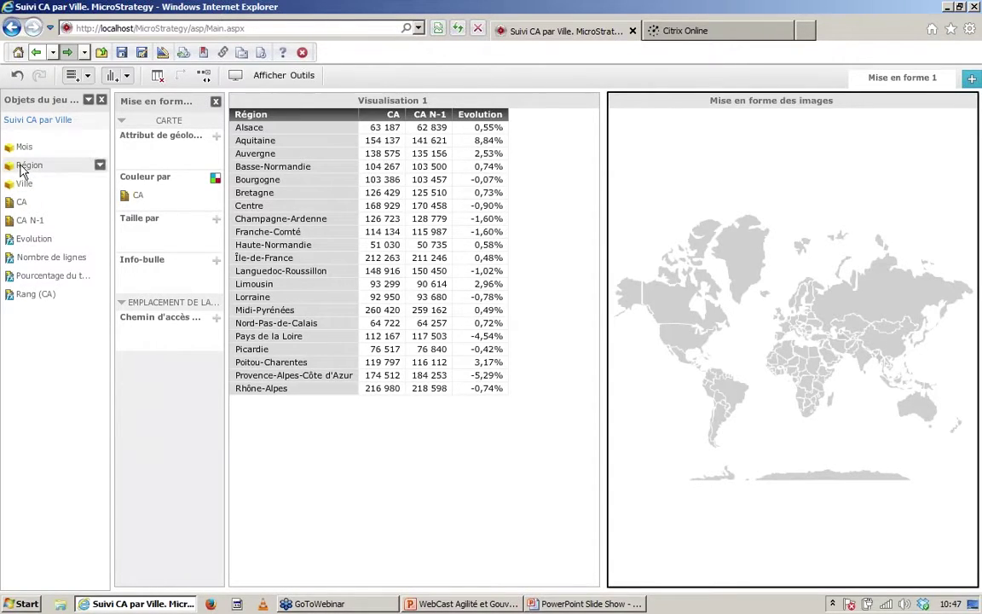
{"action": "left_click_drag", "start_coordinate": [23, 169], "coordinate": [147, 159]}
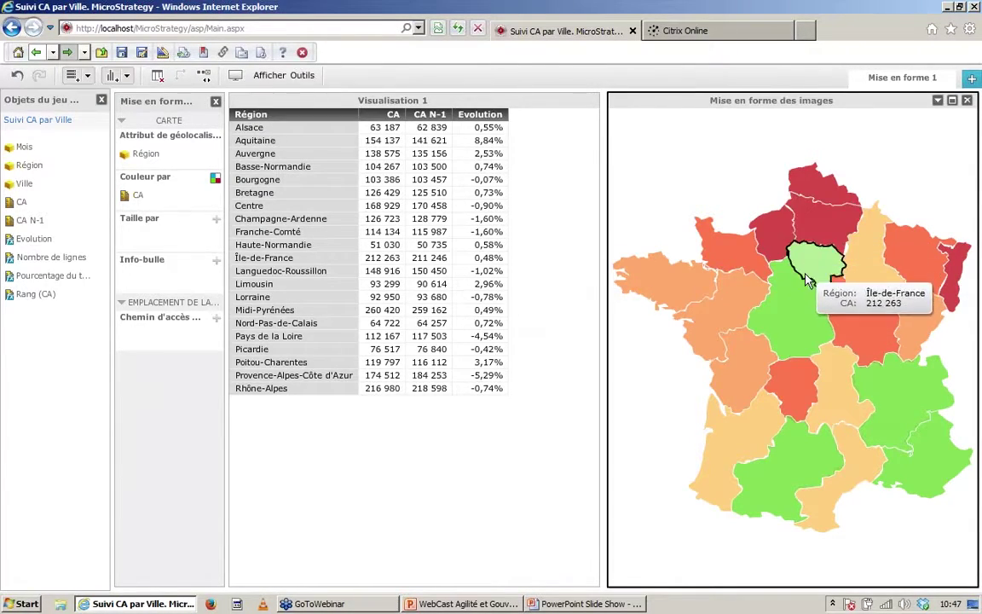
Try colouring the map by Evolution, and set its colour measure back to CA
{"action": "left_click", "coordinate": [139, 197]}
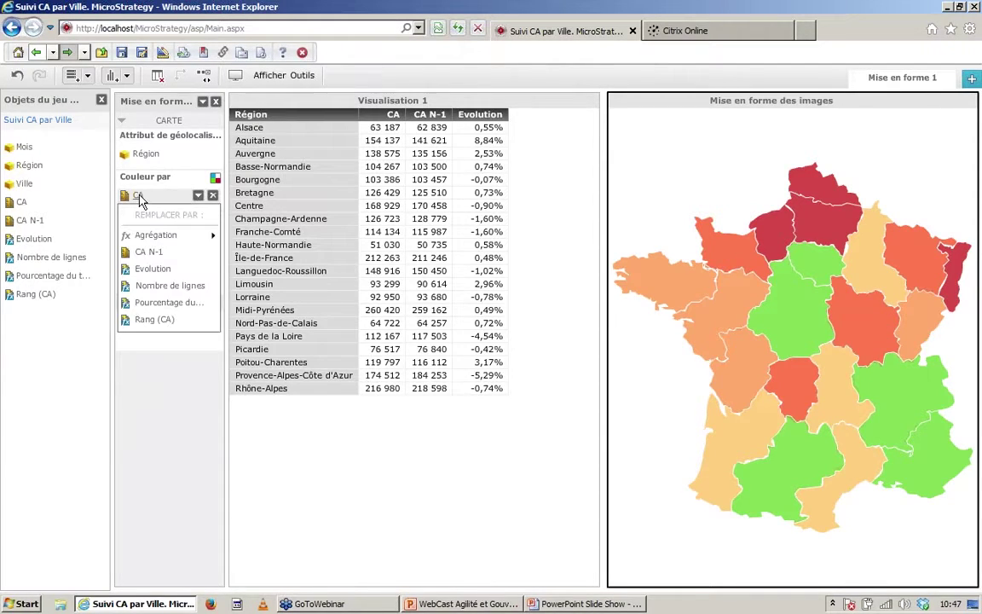
{"action": "left_click", "coordinate": [160, 270]}
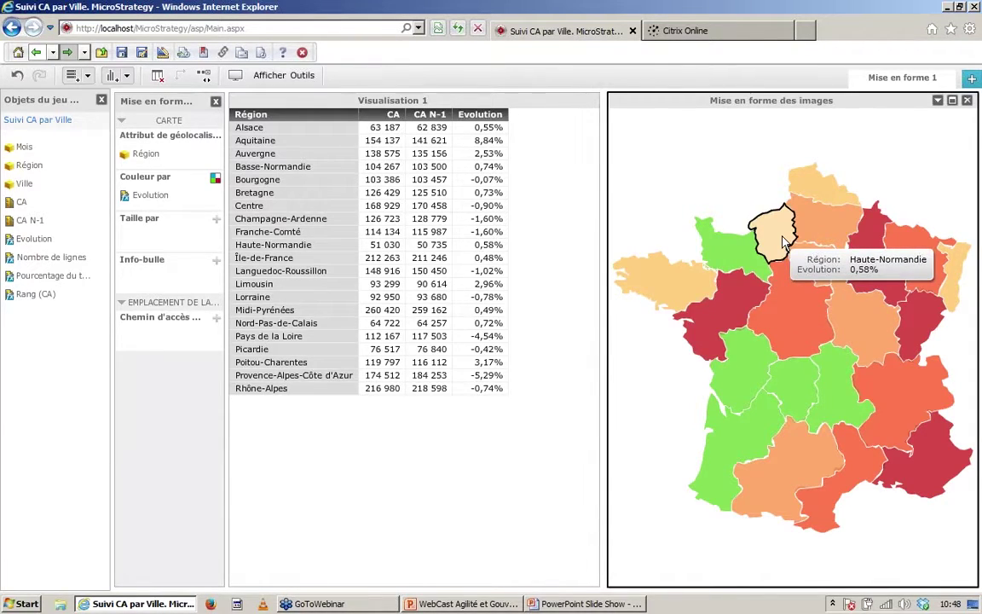
{"action": "left_click", "coordinate": [147, 196]}
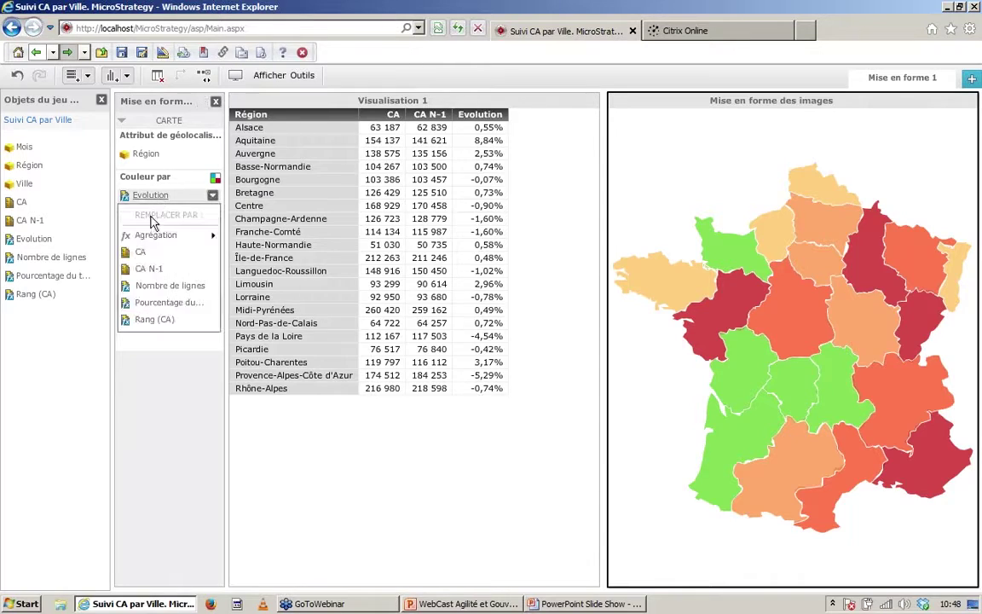
{"action": "left_click", "coordinate": [142, 251]}
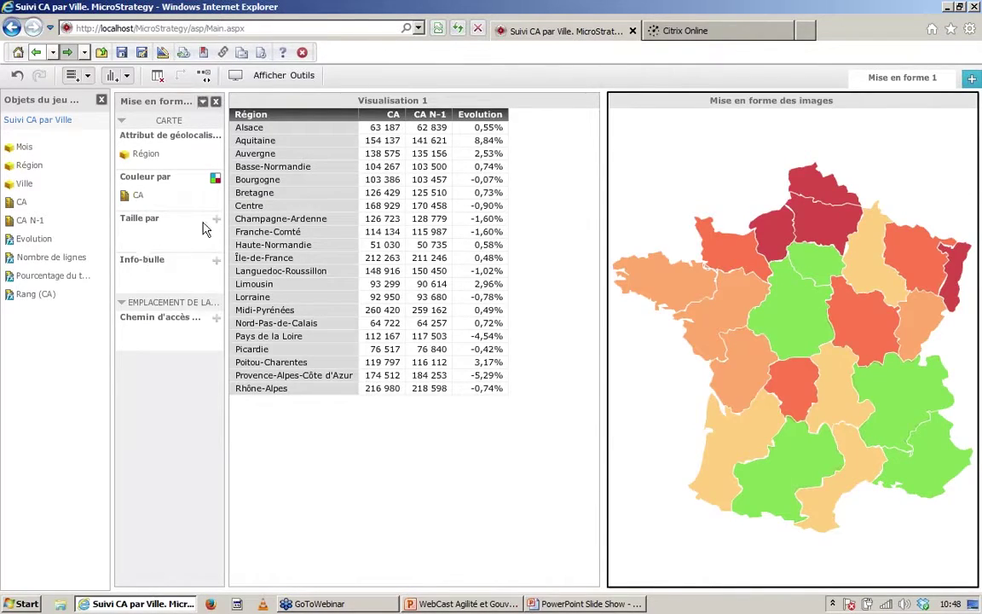
Try the Bleu colour scale for the CA thresholds of the regional France map, and undo the change
{"action": "left_click", "coordinate": [215, 183]}
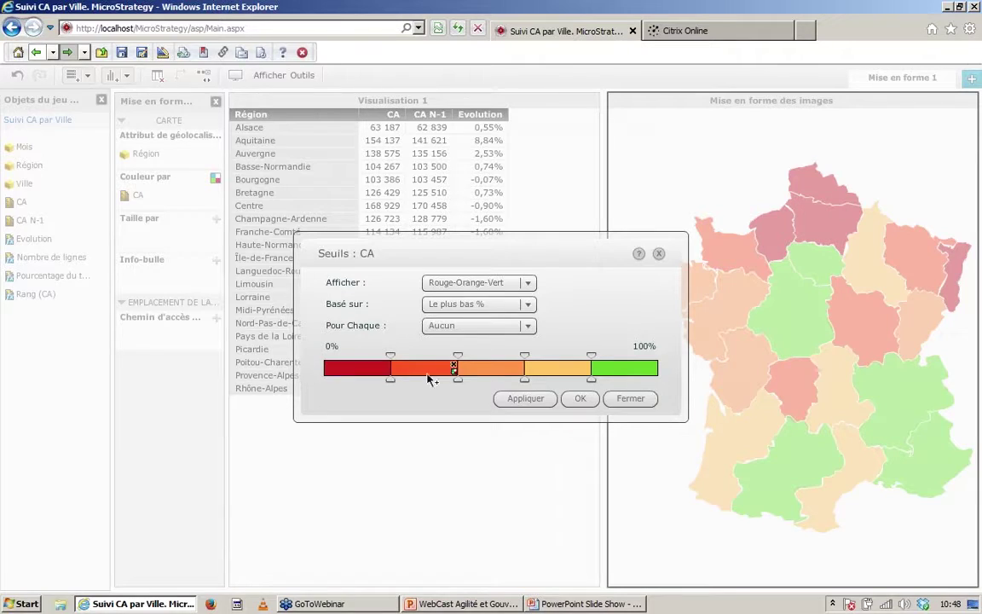
{"action": "left_click", "coordinate": [528, 283]}
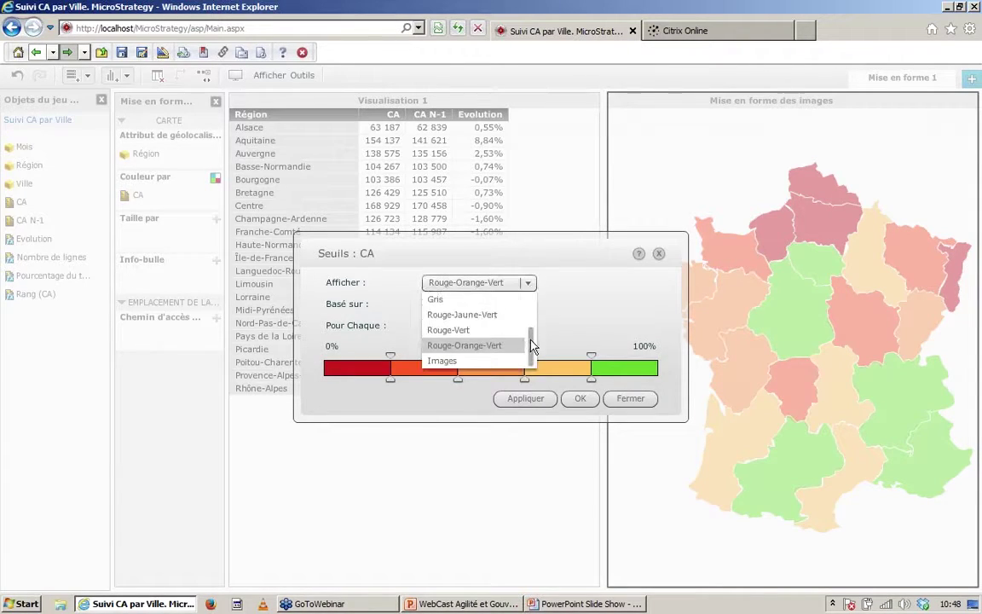
{"action": "left_click_drag", "start_coordinate": [531, 338], "coordinate": [531, 324]}
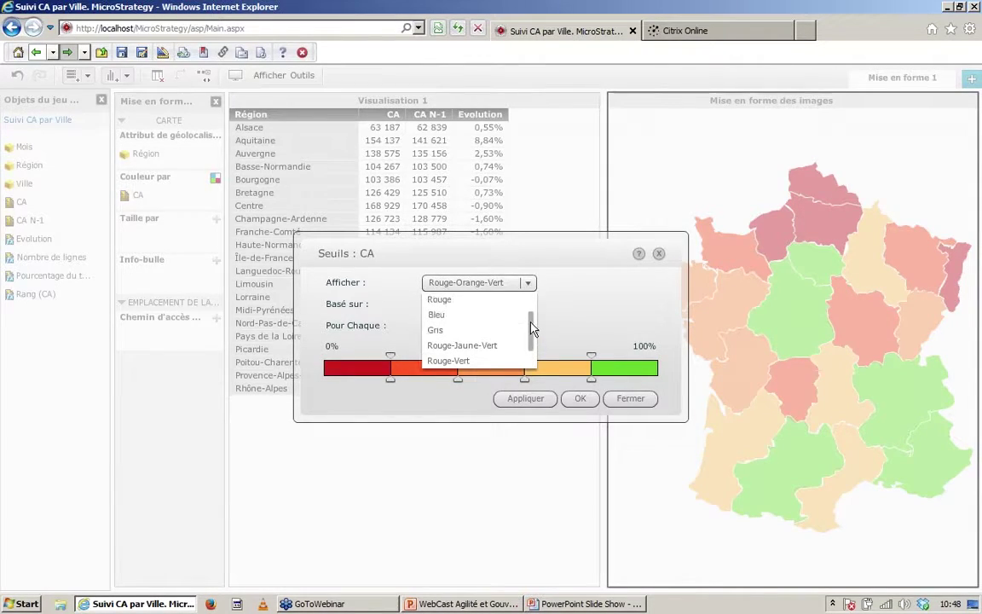
{"action": "left_click", "coordinate": [437, 316]}
{"action": "left_click", "coordinate": [579, 401]}
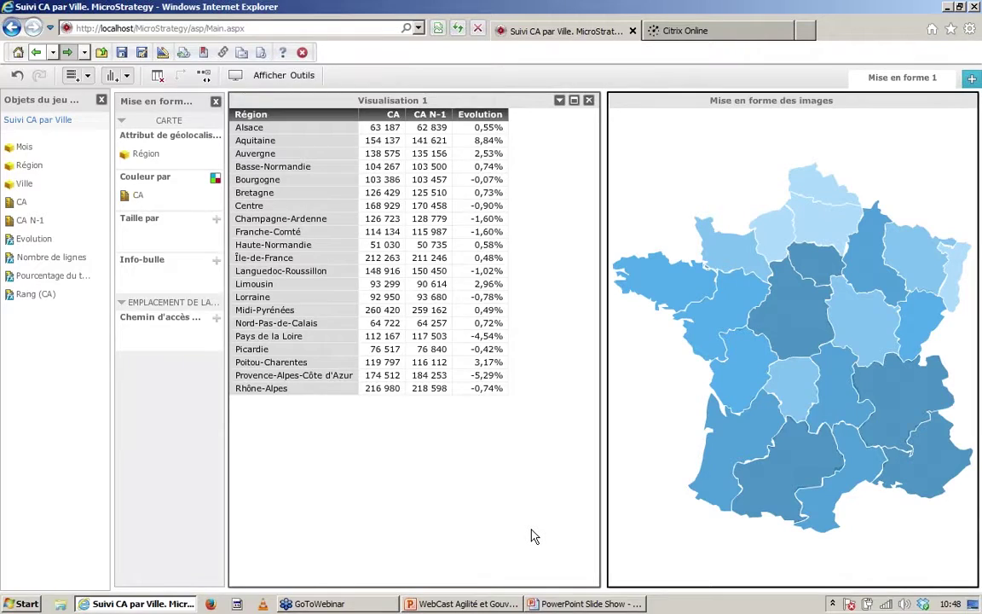
{"action": "left_click", "coordinate": [18, 78]}
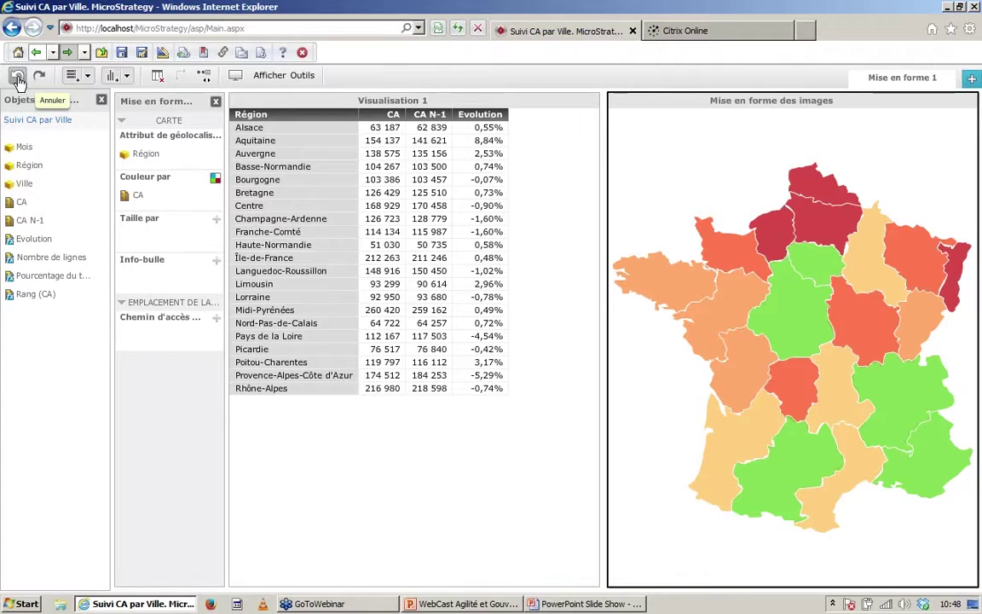
Add a Carte ESRI visualisation beneath the regional grid and size its markers by CA
{"action": "left_click", "coordinate": [113, 77]}
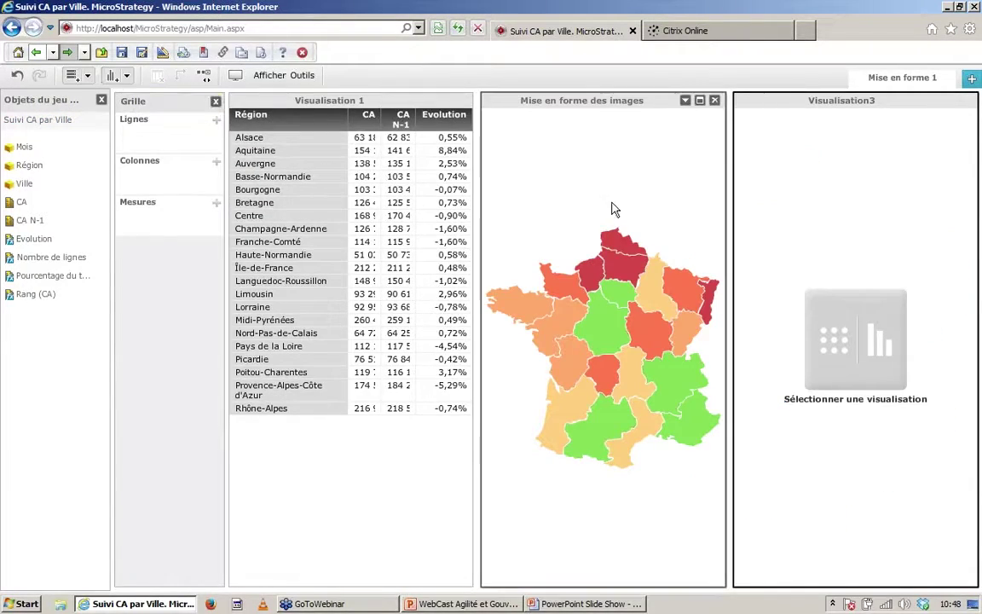
{"action": "left_click", "coordinate": [894, 145]}
{"action": "mouse_move", "coordinate": [894, 145]}
{"action": "left_mouse_down"}
{"action": "mouse_move", "coordinate": [755, 401]}
{"action": "mouse_move", "coordinate": [582, 543]}
{"action": "mouse_move", "coordinate": [603, 570]}
{"action": "mouse_move", "coordinate": [436, 585]}
{"action": "left_mouse_up"}
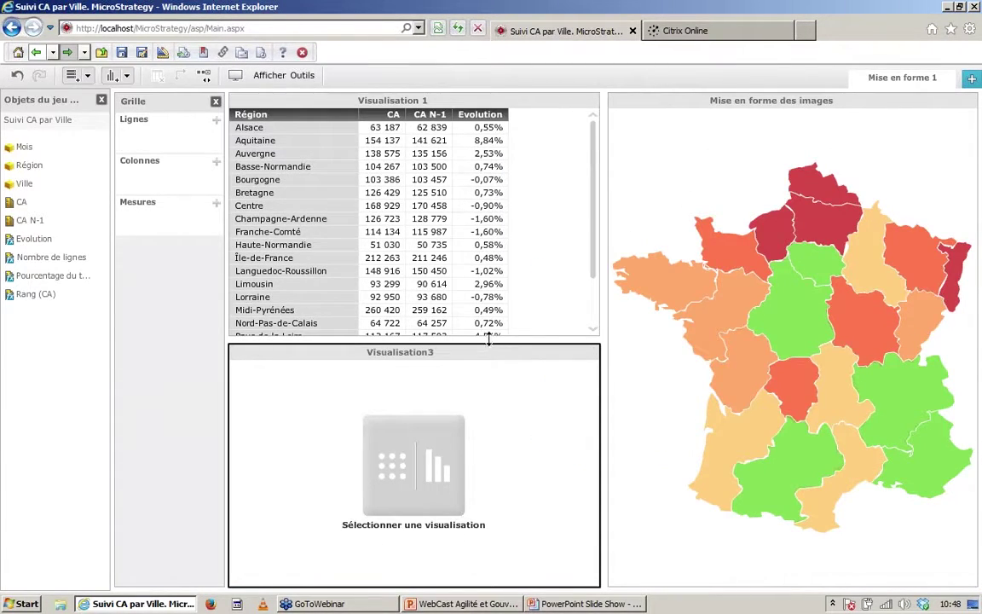
{"action": "left_click_drag", "start_coordinate": [488, 340], "coordinate": [487, 329]}
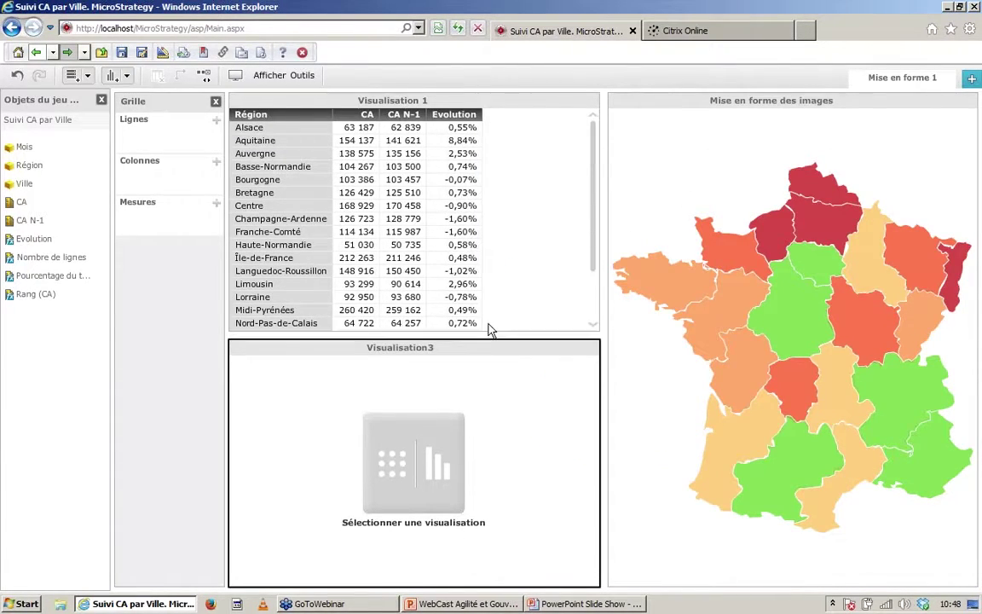
{"action": "left_click", "coordinate": [435, 518]}
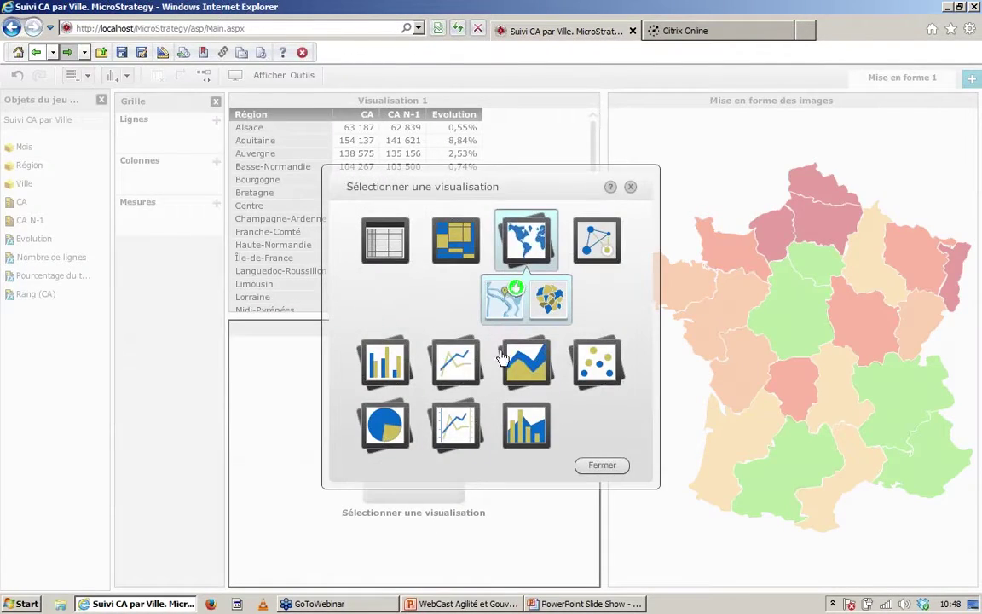
{"action": "left_click", "coordinate": [505, 290]}
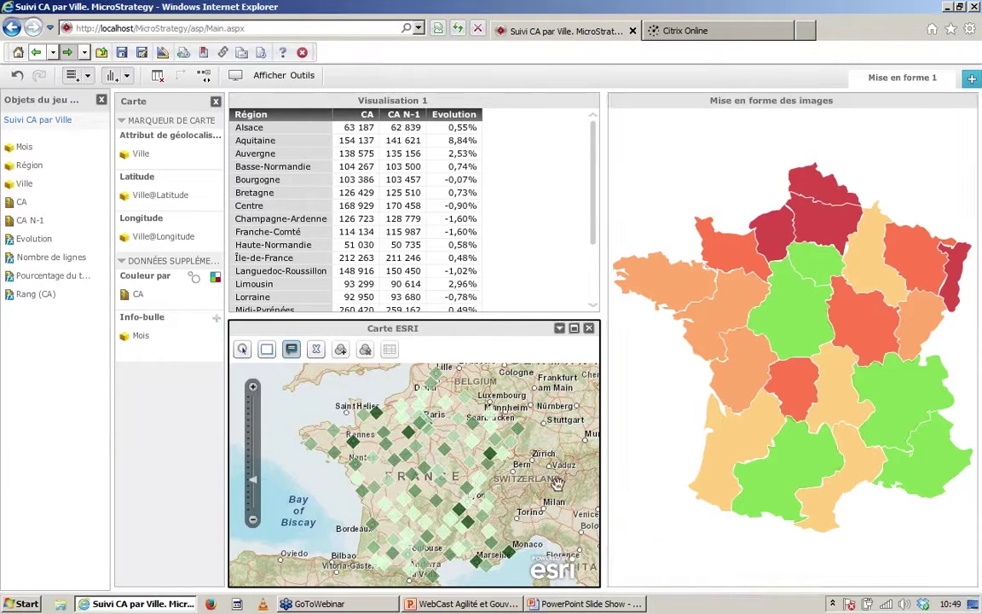
{"action": "left_click", "coordinate": [194, 276]}
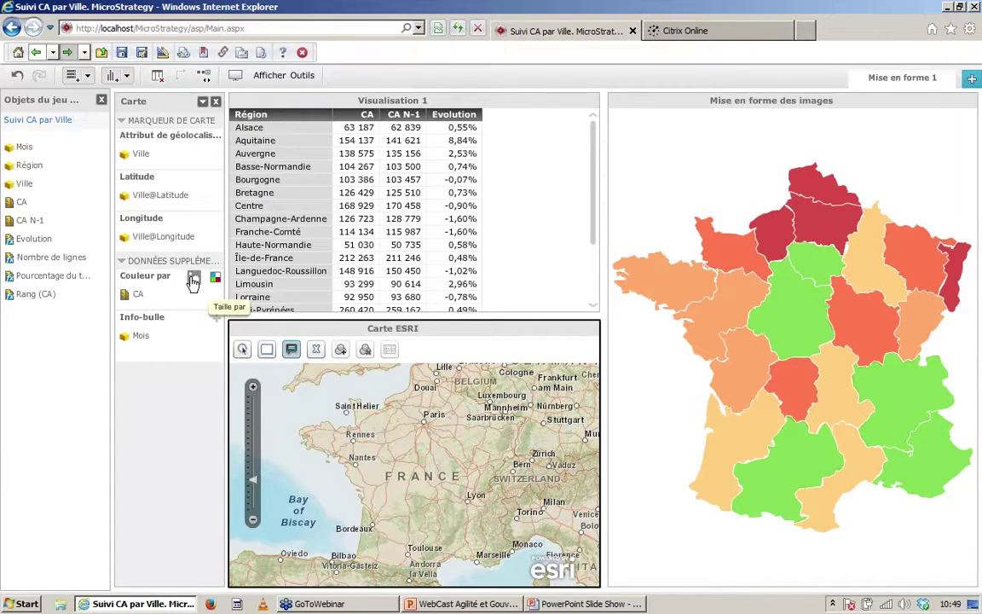
Try sizing the Carte ESRI markers by Evolution, and set the size measure back to CA
{"action": "left_click", "coordinate": [134, 300]}
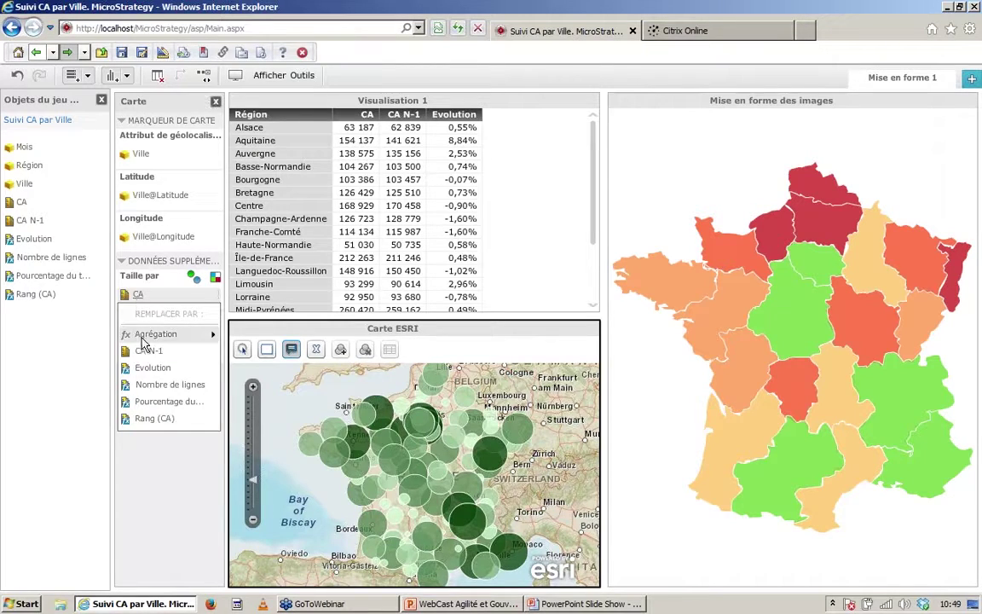
{"action": "left_click", "coordinate": [149, 376]}
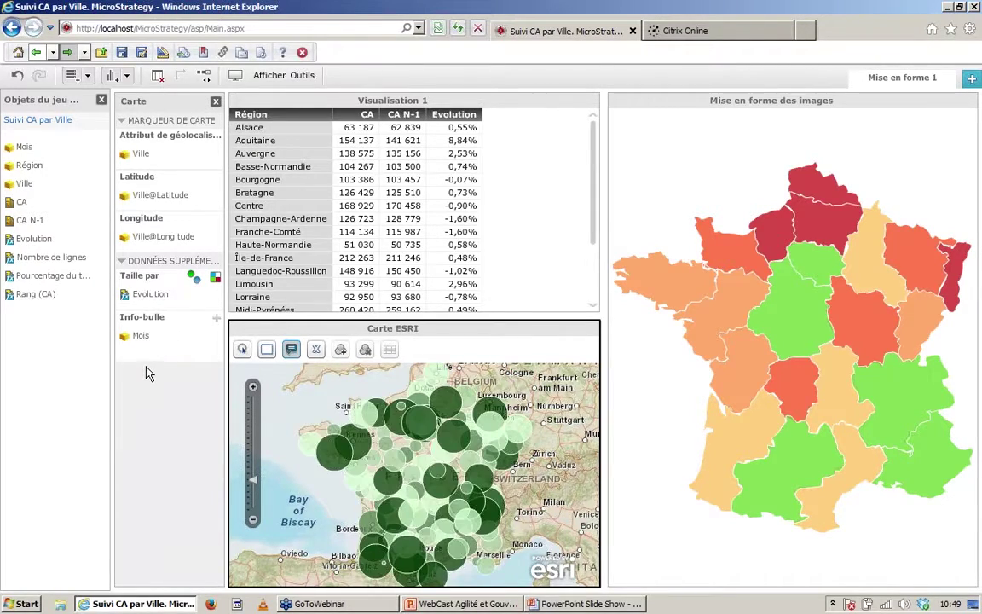
{"action": "left_click", "coordinate": [143, 295]}
{"action": "left_click", "coordinate": [142, 350]}
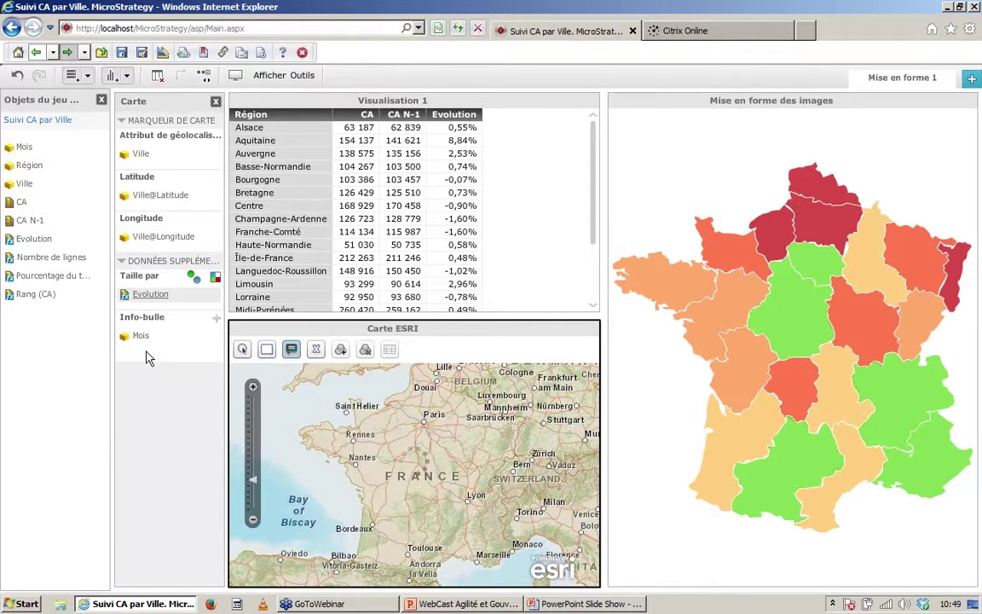
Set the CA thresholds of the Carte ESRI markers to the Rouge-Orange-Vert colour scale
{"action": "left_click", "coordinate": [216, 278]}
{"action": "left_click", "coordinate": [526, 283]}
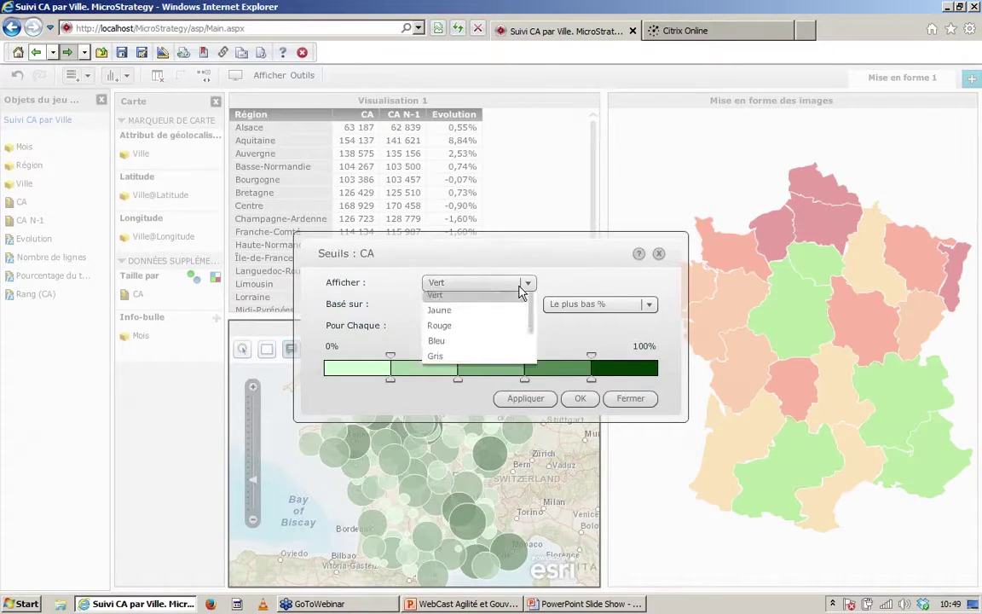
{"action": "scroll", "coordinate": [530, 320], "scroll_direction": "down", "scroll_amount": 3}
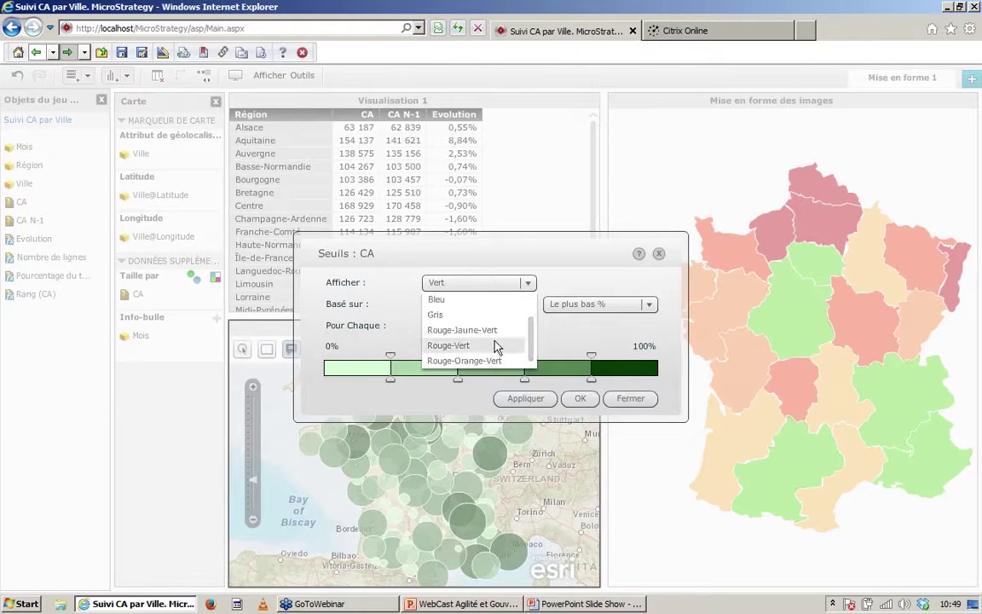
{"action": "left_click", "coordinate": [491, 358]}
{"action": "left_click", "coordinate": [580, 399]}
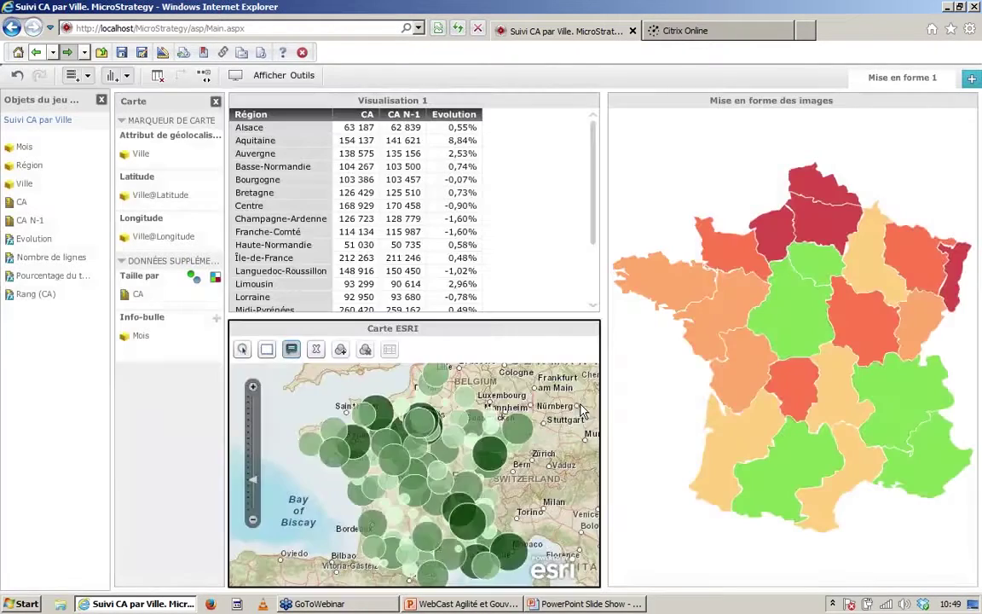
Replace Mois with Evolution in the Carte ESRI tooltip and check it on the Quimper and Charleville-Mézières markers
{"action": "left_click", "coordinate": [213, 335]}
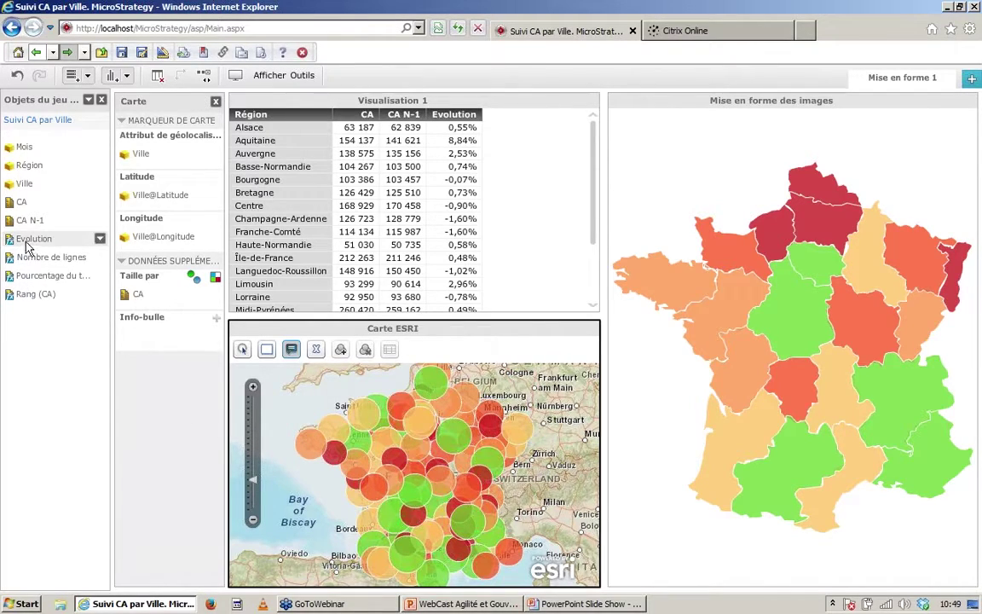
{"action": "left_click_drag", "start_coordinate": [28, 239], "coordinate": [147, 340]}
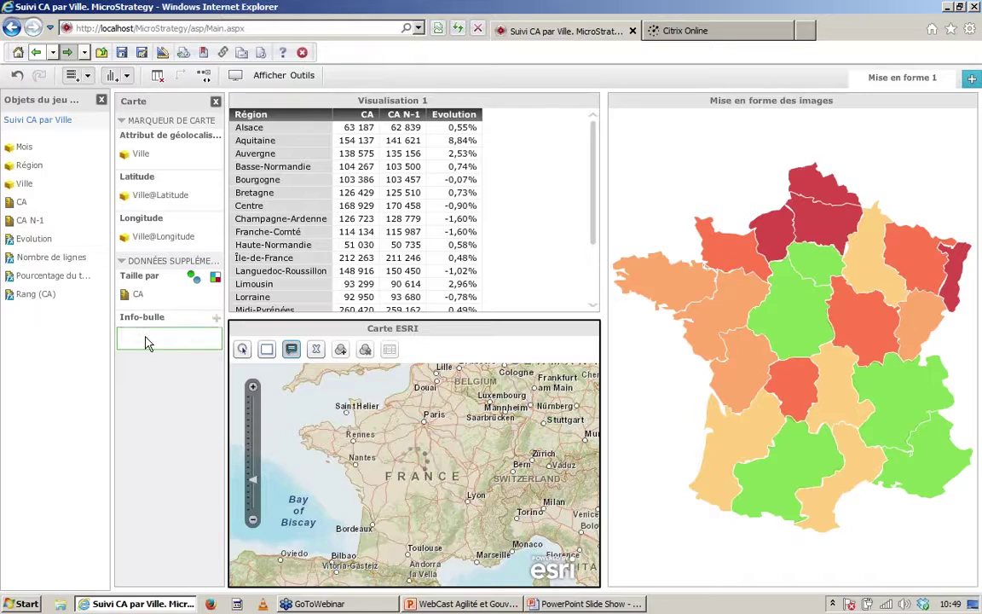
{"action": "left_click", "coordinate": [315, 444]}
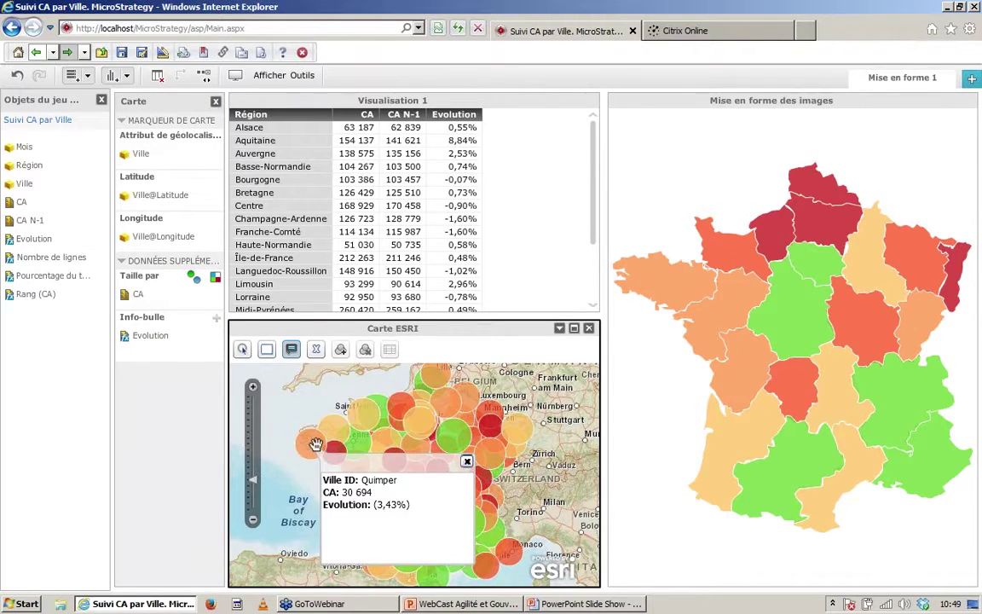
{"action": "left_click", "coordinate": [468, 463]}
{"action": "left_click", "coordinate": [468, 394]}
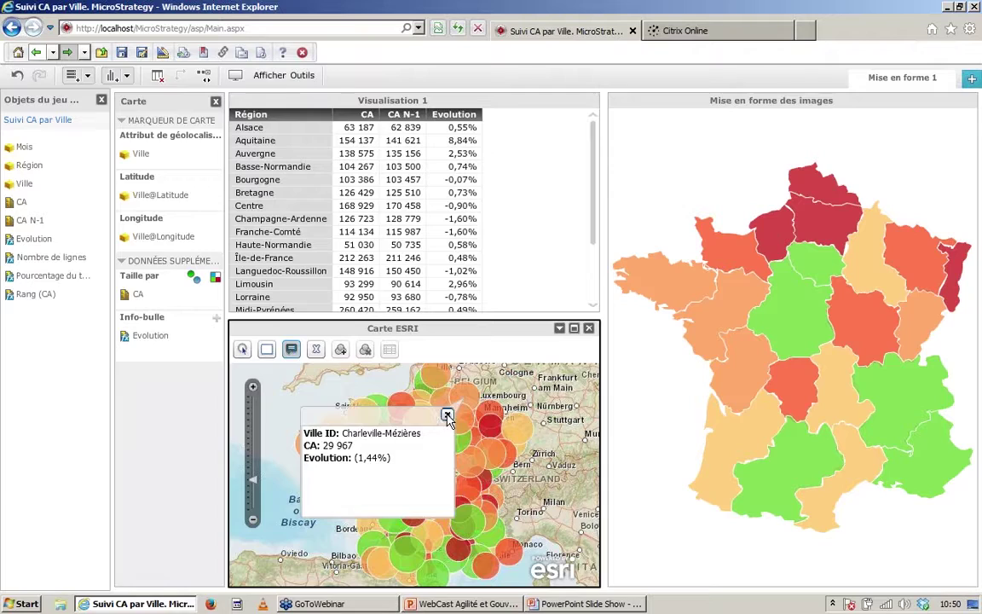
{"action": "left_click", "coordinate": [448, 416]}
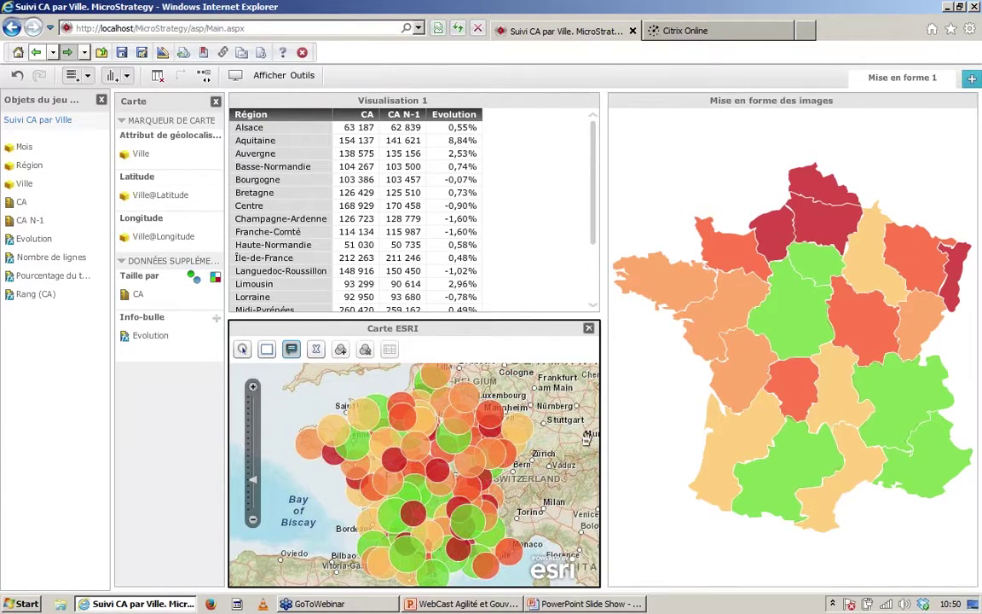
Use the Mise en forme des images map as a filter targeting the Carte ESRI visualisation
{"action": "mouse_move", "coordinate": [751, 329]}
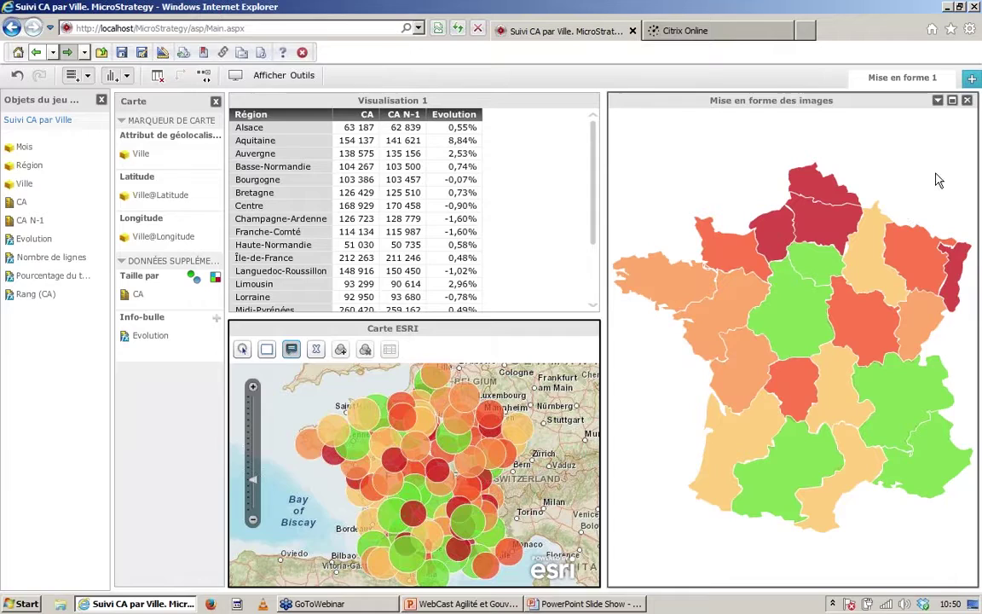
{"action": "left_click", "coordinate": [937, 102]}
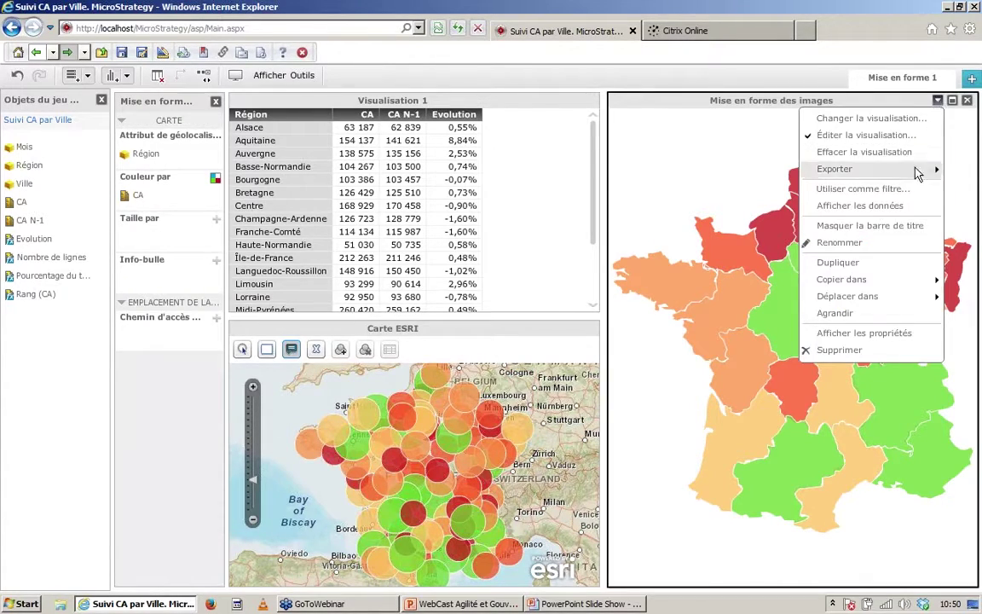
{"action": "left_click", "coordinate": [862, 188]}
{"action": "left_click", "coordinate": [396, 331]}
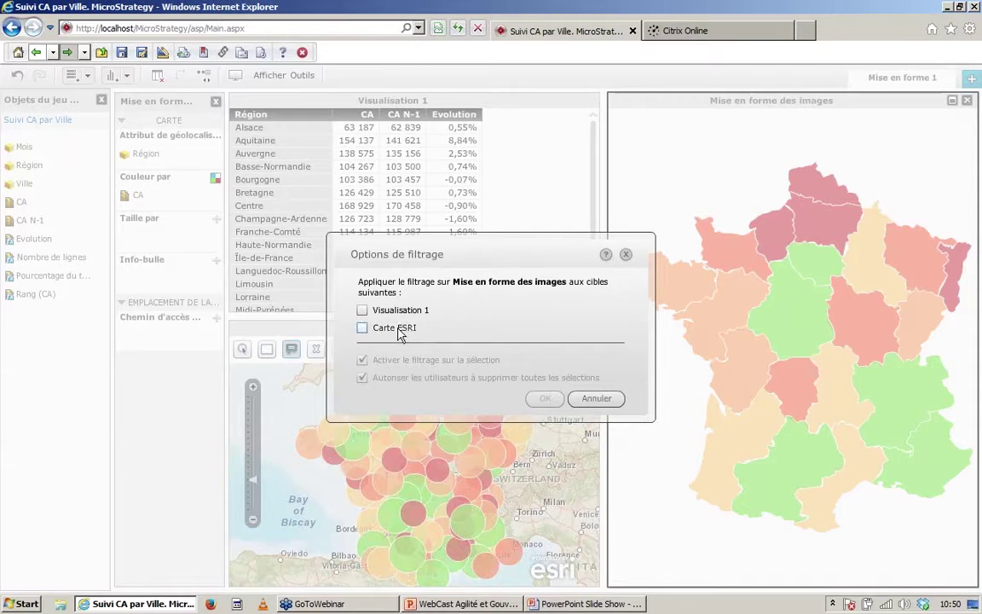
{"action": "left_click", "coordinate": [545, 400]}
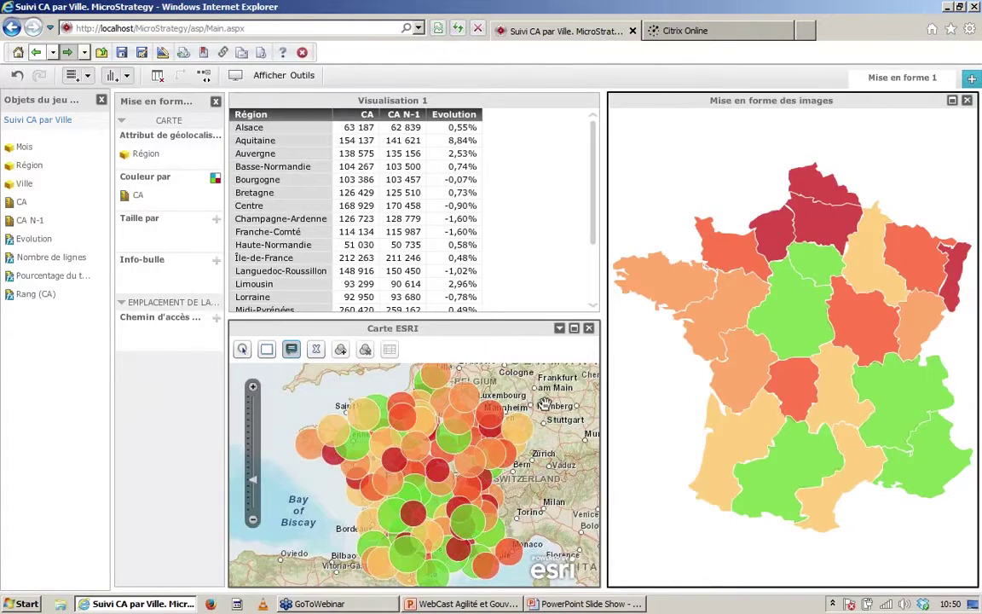
Test the filter by selecting Île-de-France, Bretagne and Picardie in turn, and then a group of northern regions together
{"action": "mouse_move", "coordinate": [812, 264]}
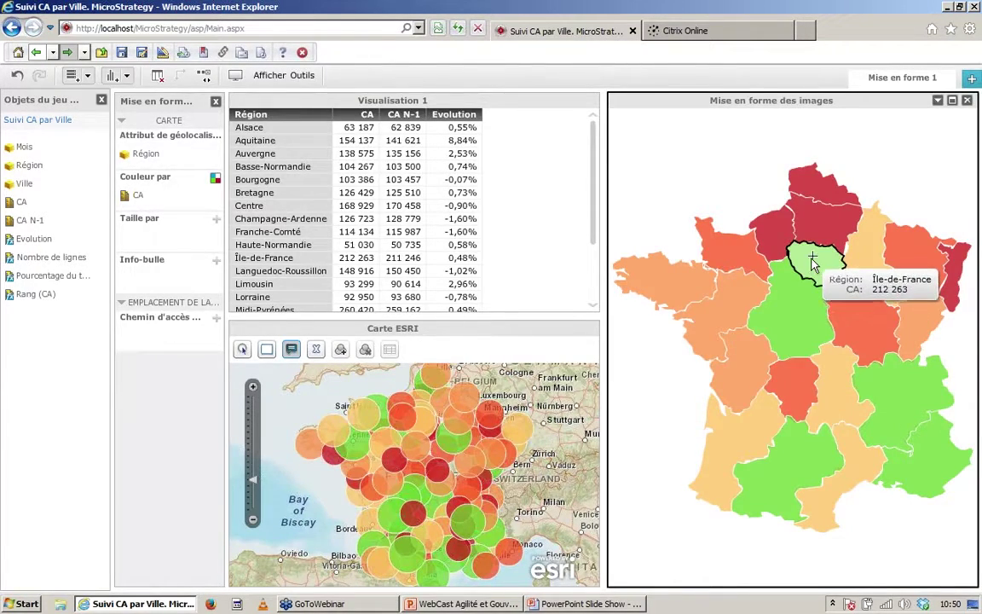
{"action": "left_click", "coordinate": [812, 264]}
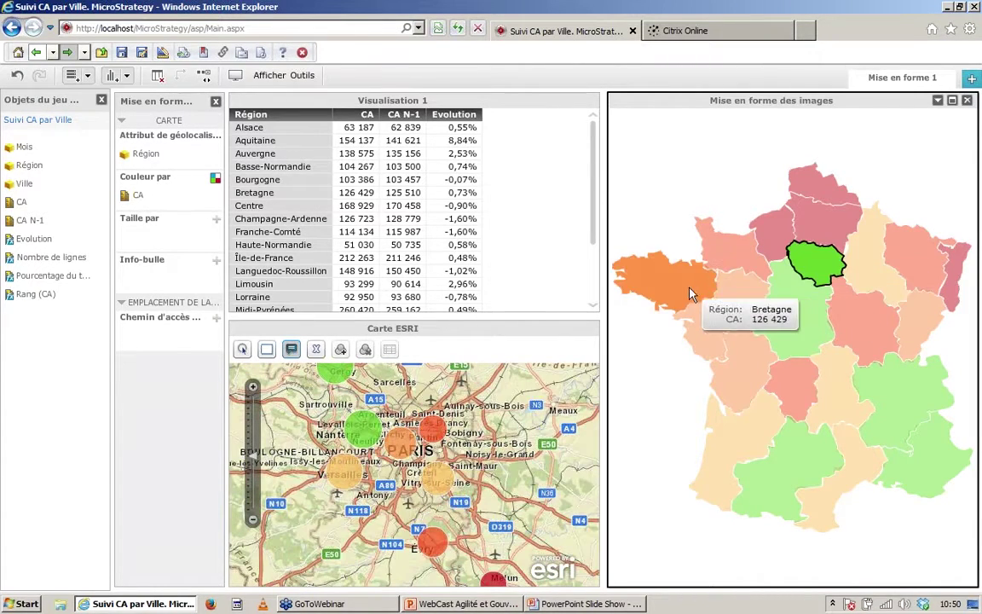
{"action": "left_click", "coordinate": [693, 294]}
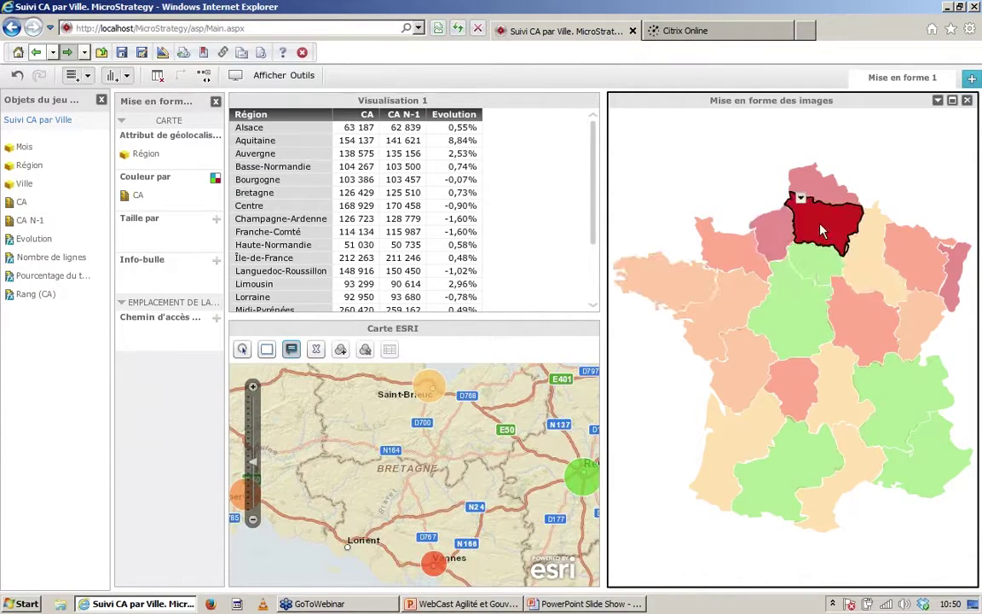
{"action": "left_click", "coordinate": [821, 229]}
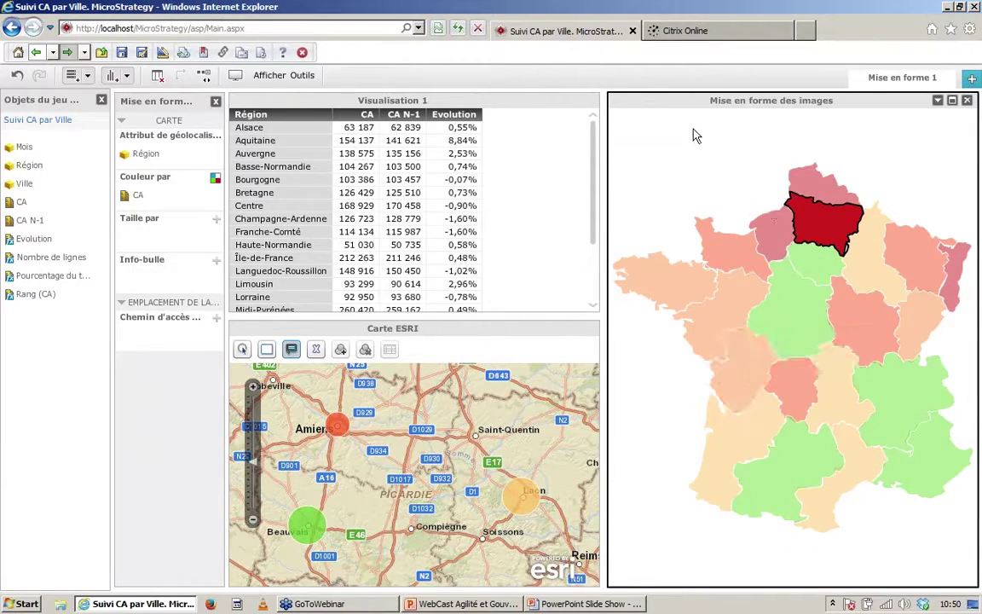
{"action": "left_click_drag", "start_coordinate": [701, 128], "coordinate": [904, 266]}
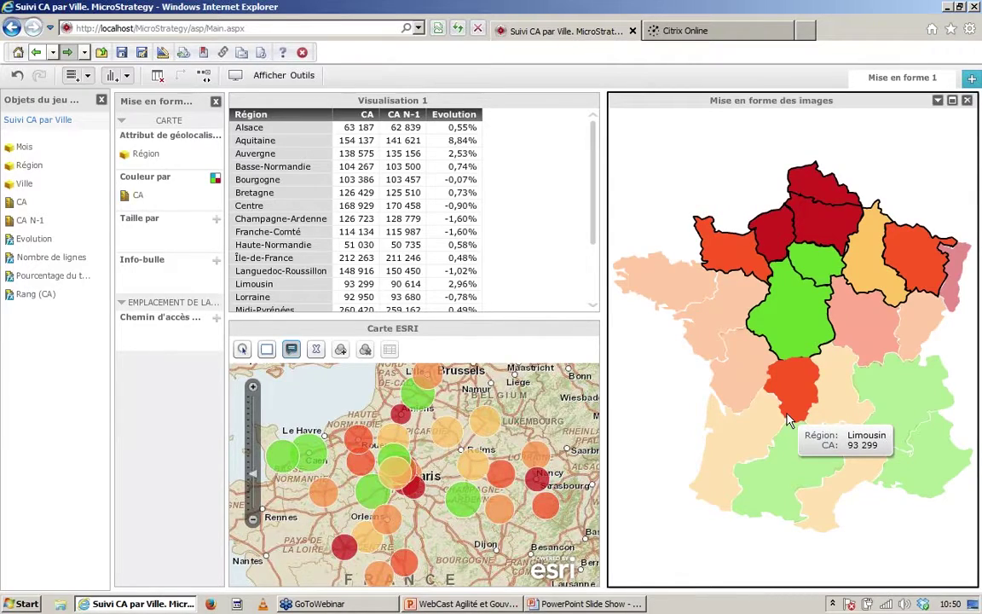
Select the cities around Paris on the Carte ESRI with a rectangle and view their underlying data
{"action": "left_click", "coordinate": [267, 351]}
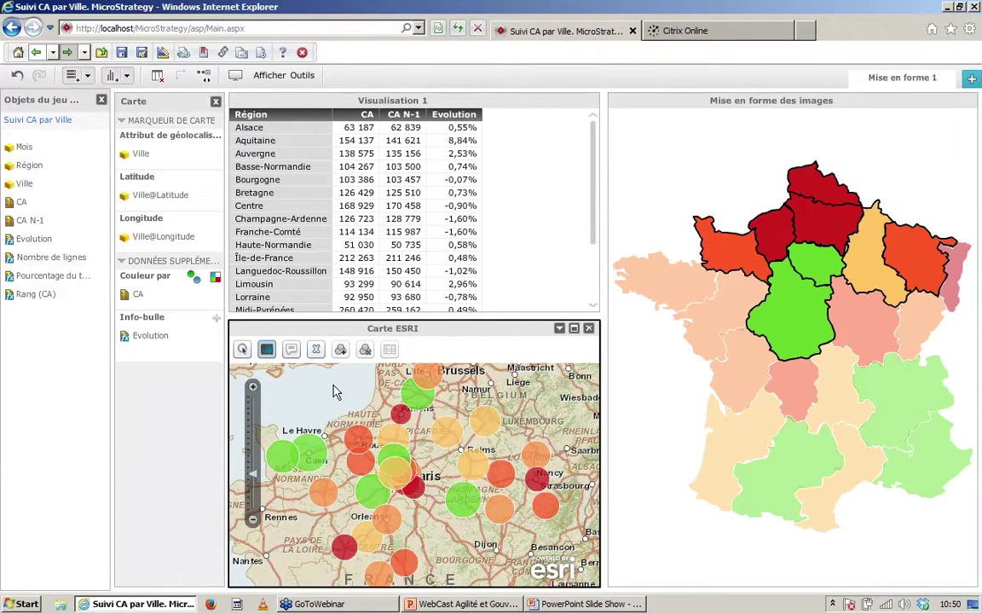
{"action": "left_click_drag", "start_coordinate": [352, 429], "coordinate": [499, 524]}
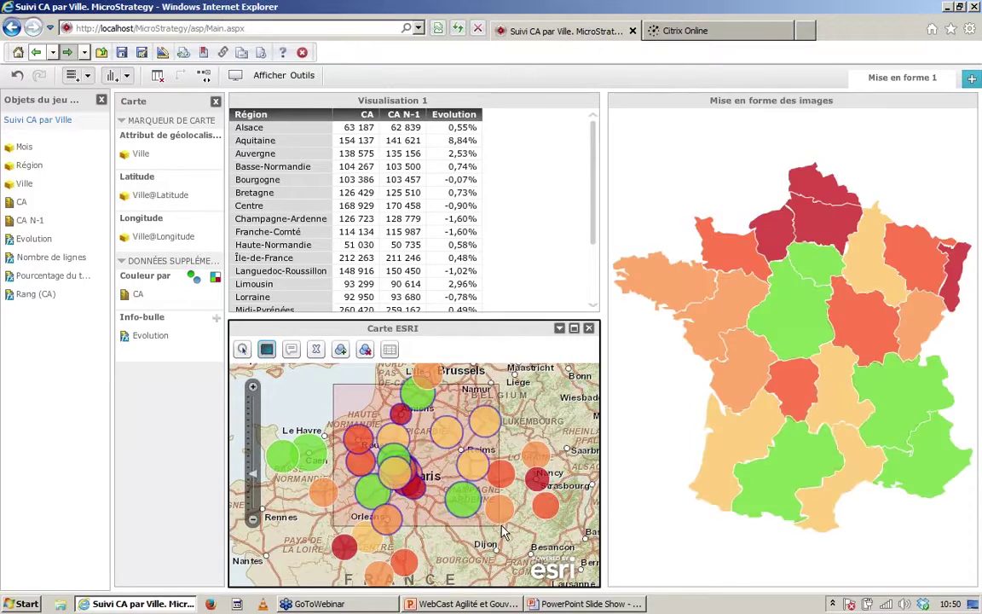
{"action": "left_click", "coordinate": [390, 350]}
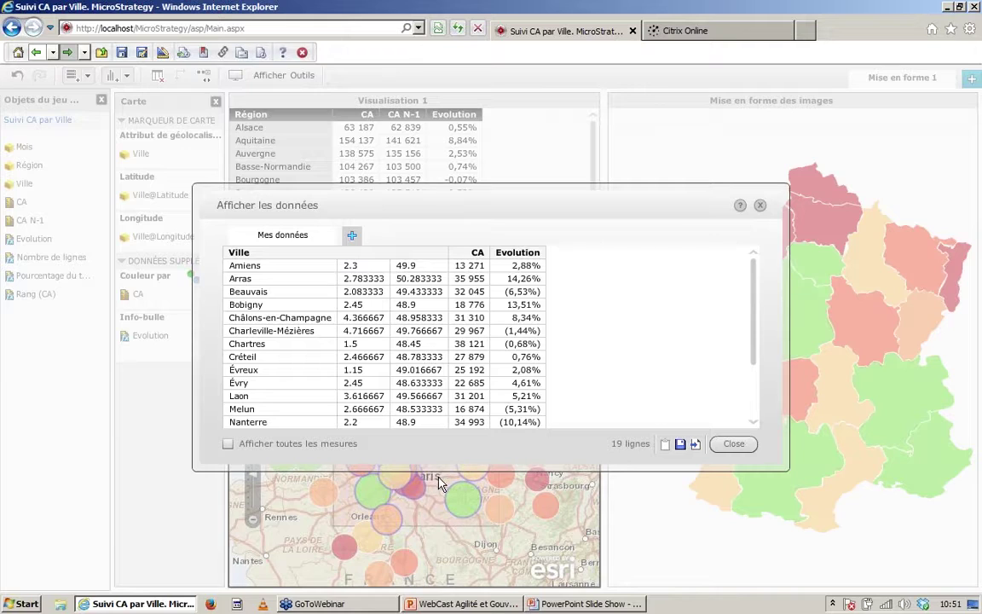
{"action": "left_click", "coordinate": [761, 207]}
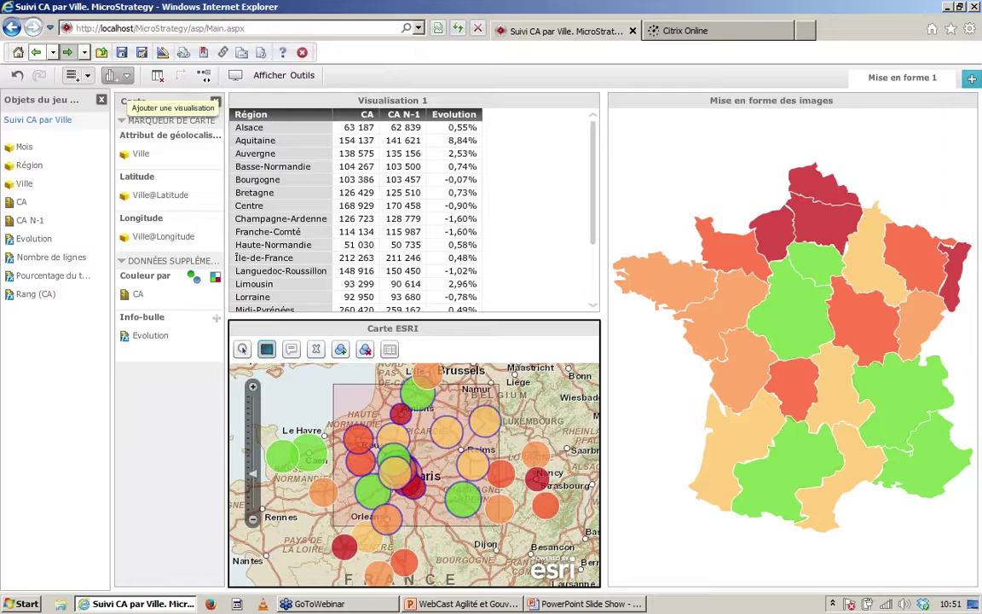
Add a new visualisation to the dashboard and place it directly below the Mise en forme des images map
{"action": "left_click", "coordinate": [112, 76]}
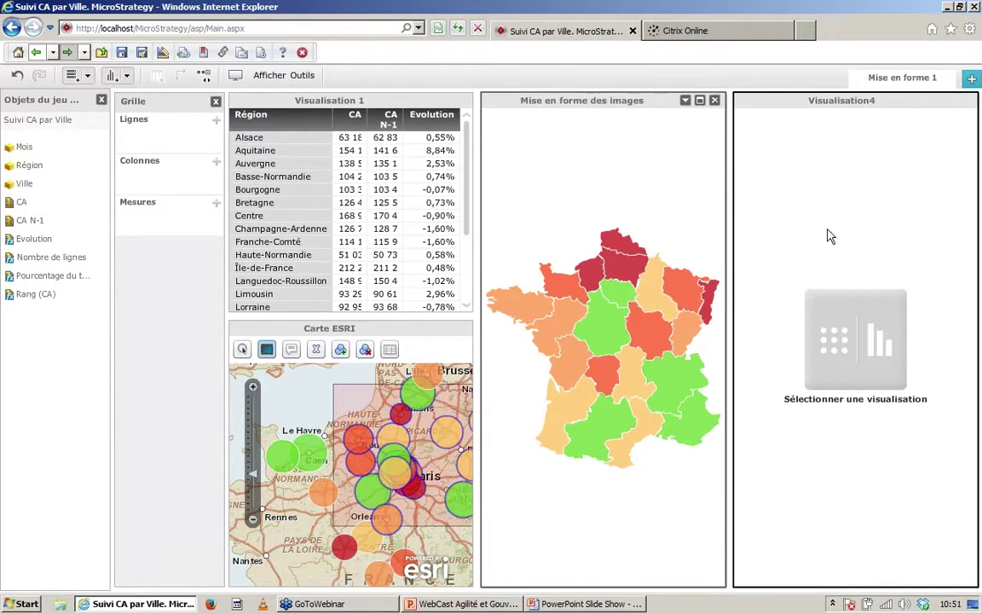
{"action": "left_click_drag", "start_coordinate": [838, 104], "coordinate": [646, 528]}
{"action": "left_click_drag", "start_coordinate": [693, 338], "coordinate": [695, 318]}
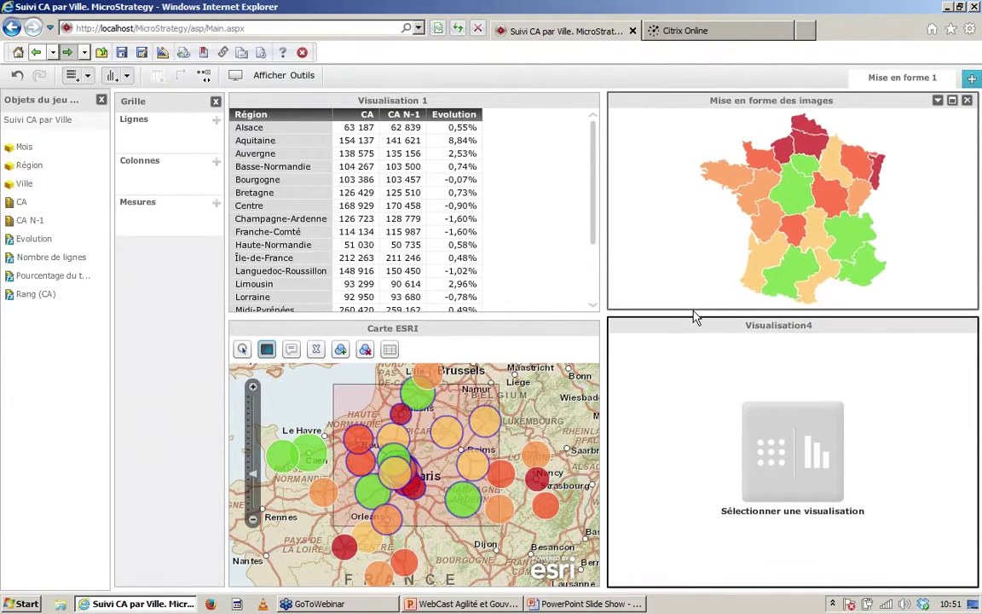
Make the new visualisation a Ligne verticale absolue chart by Mois and add CA N-1 to its vertical axis alongside CA
{"action": "left_click", "coordinate": [776, 514]}
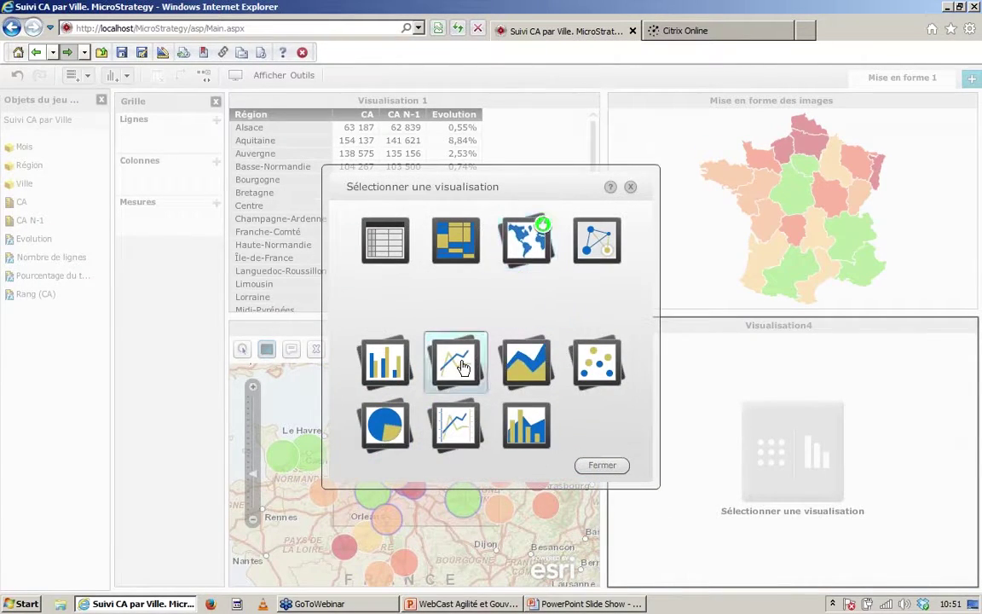
{"action": "mouse_move", "coordinate": [463, 367]}
{"action": "left_click", "coordinate": [379, 369]}
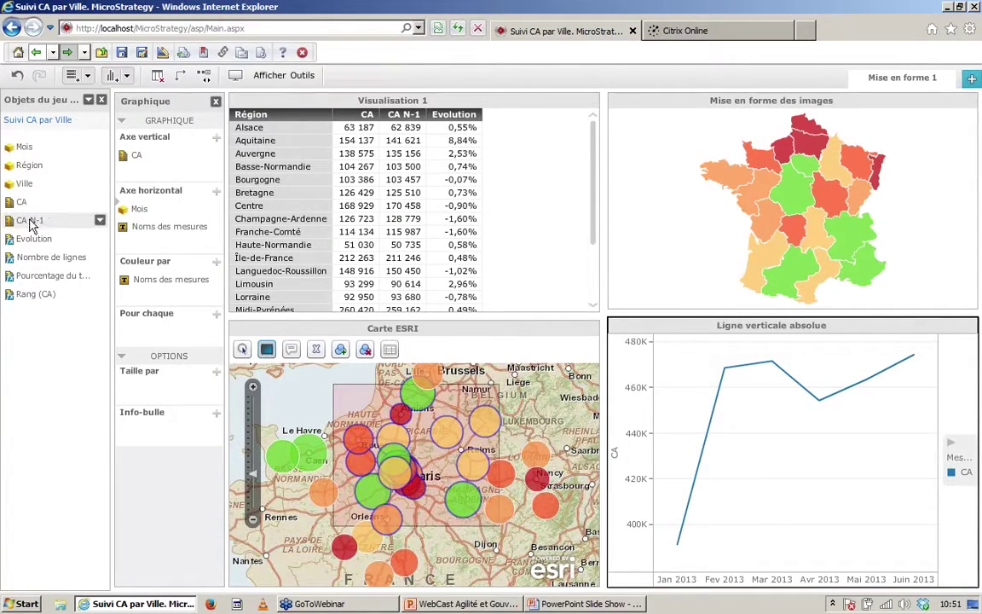
{"action": "mouse_move", "coordinate": [30, 219]}
{"action": "left_mouse_down"}
{"action": "mouse_move", "coordinate": [149, 158]}
{"action": "mouse_move", "coordinate": [146, 184]}
{"action": "mouse_move", "coordinate": [145, 174]}
{"action": "left_mouse_up"}
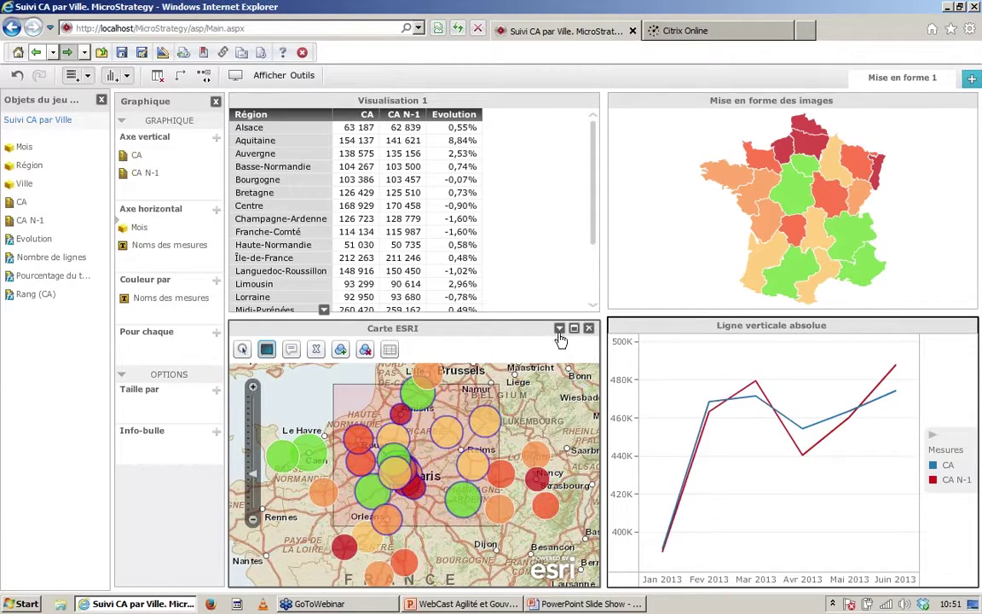
Use the Carte ESRI visualisation as a filter targeting the Ligne verticale absolue chart
{"action": "left_click", "coordinate": [559, 329]}
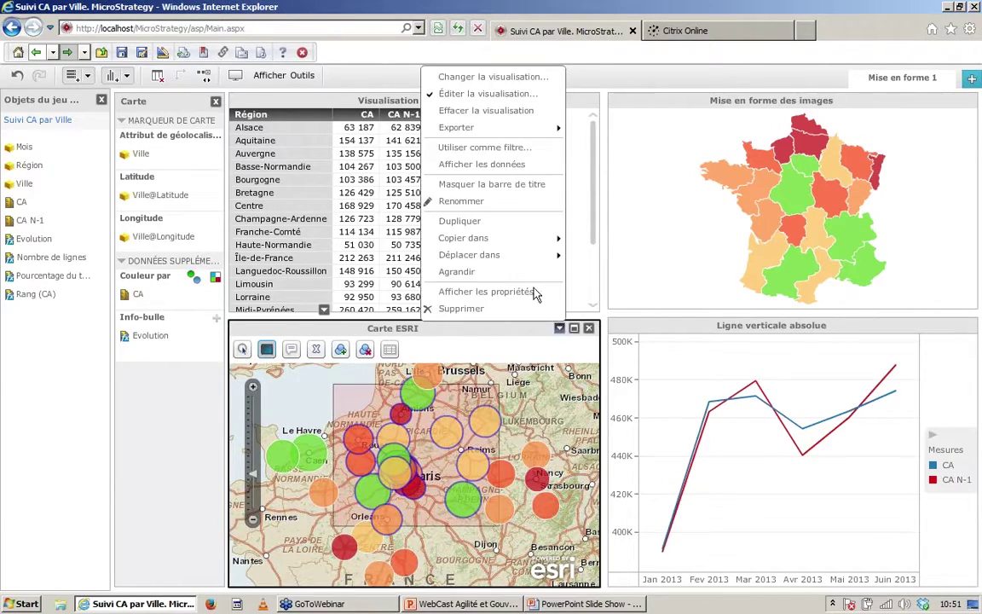
{"action": "left_click", "coordinate": [516, 150]}
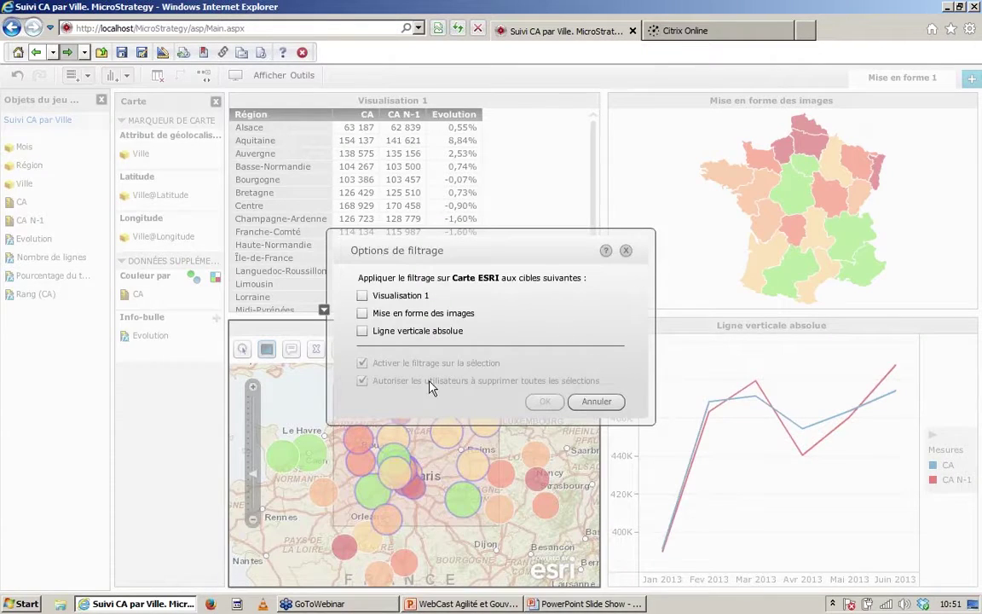
{"action": "left_click", "coordinate": [364, 332]}
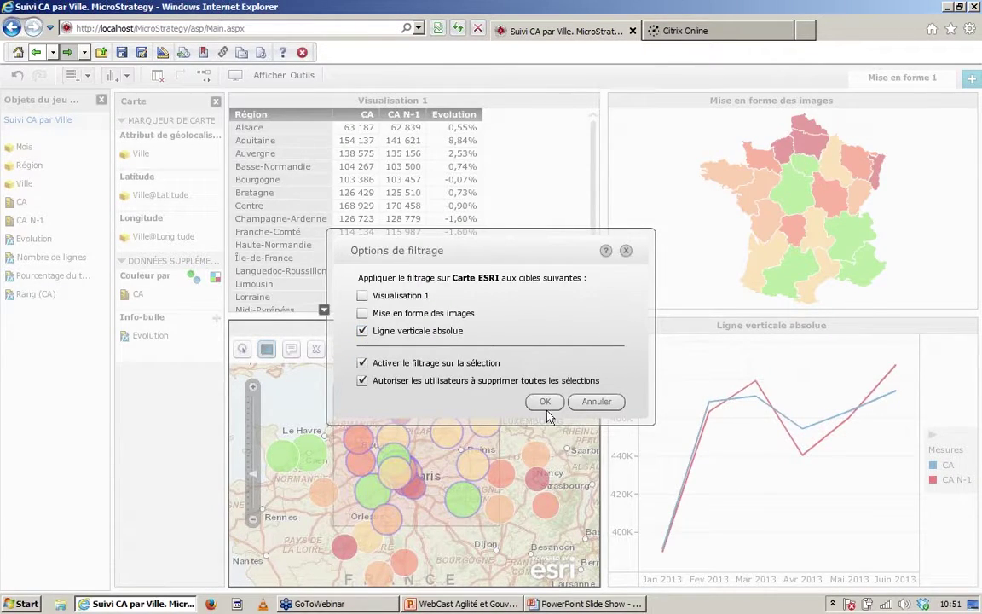
{"action": "left_click", "coordinate": [544, 401]}
Test the chart filter by selecting individual city markers on the Carte ESRI, and then the cities around Nancy with a rectangle
{"action": "left_click", "coordinate": [242, 350]}
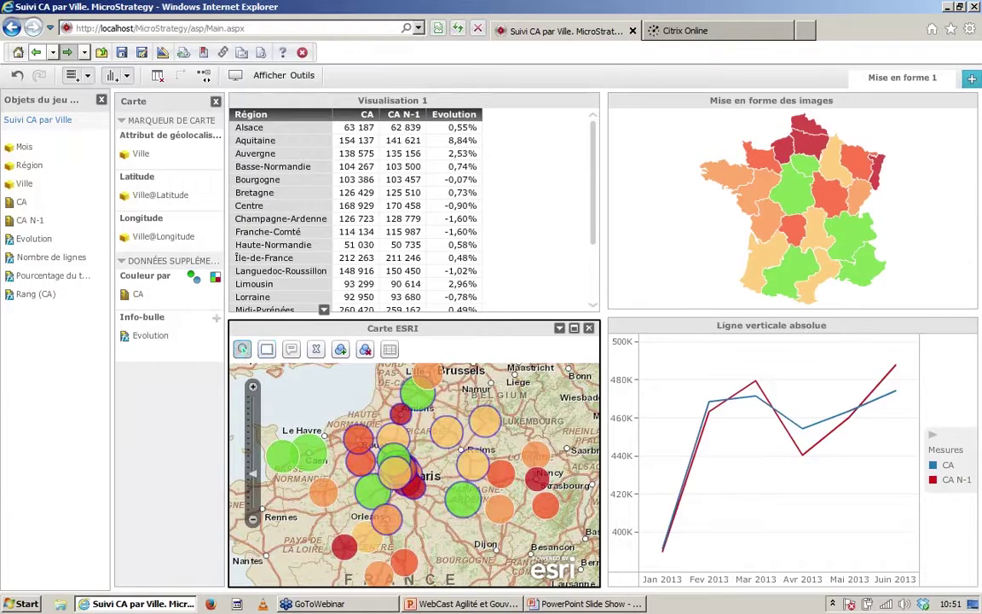
{"action": "left_click", "coordinate": [476, 464]}
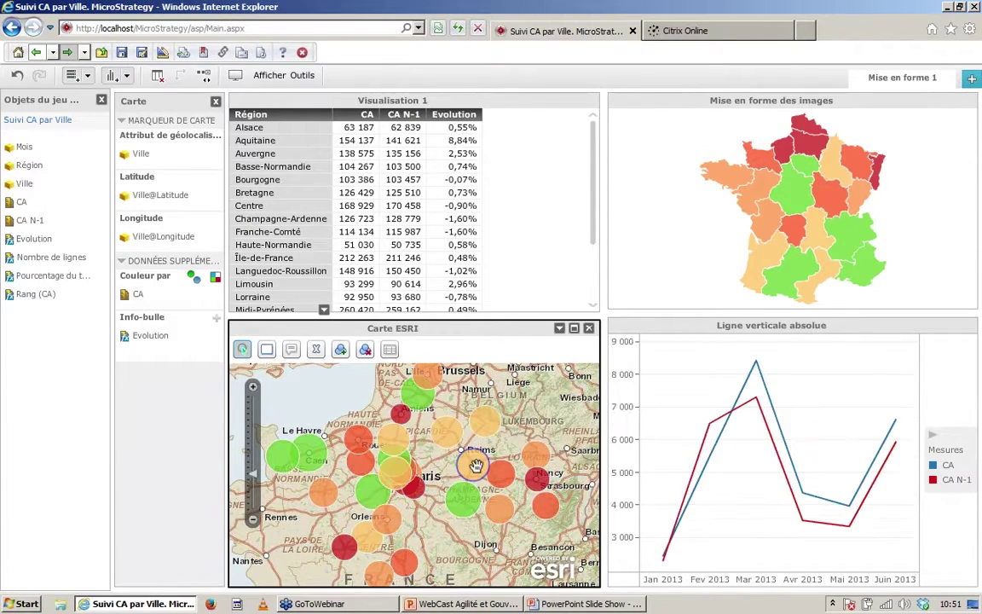
{"action": "left_click", "coordinate": [484, 417]}
{"action": "left_click", "coordinate": [445, 426]}
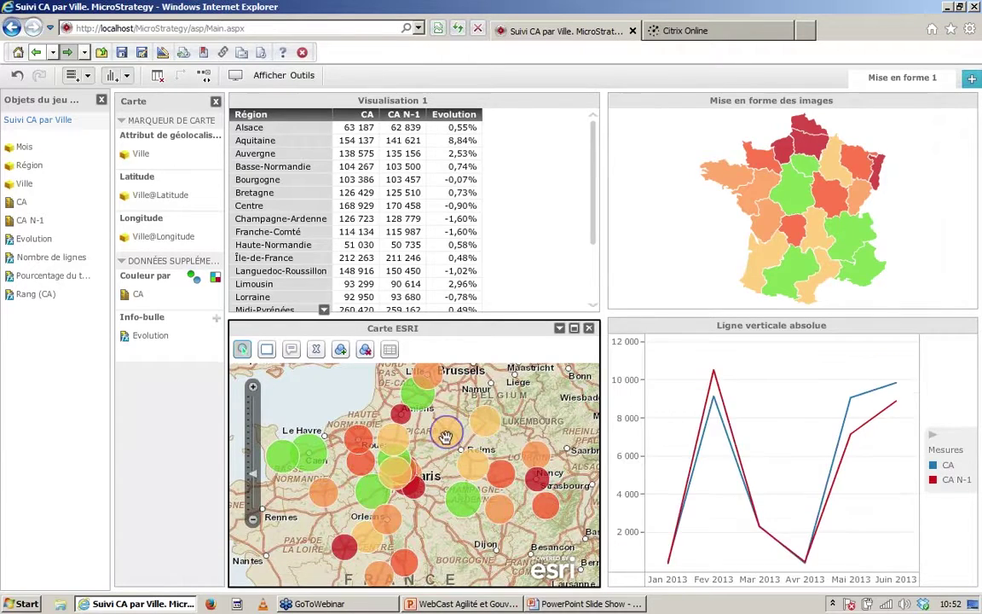
{"action": "left_click", "coordinate": [424, 395]}
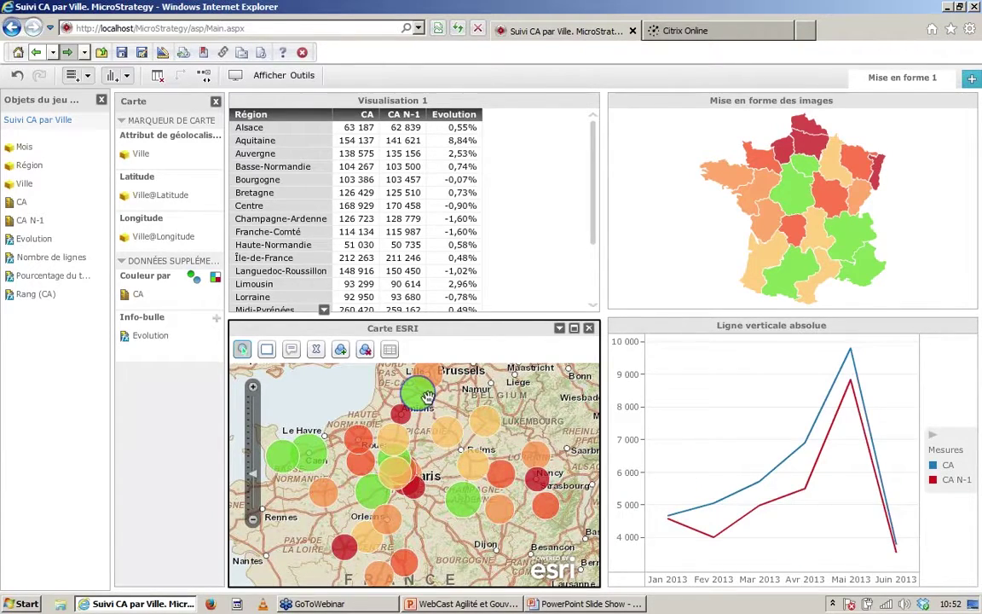
{"action": "left_click", "coordinate": [267, 349]}
{"action": "left_click_drag", "start_coordinate": [520, 415], "coordinate": [563, 520]}
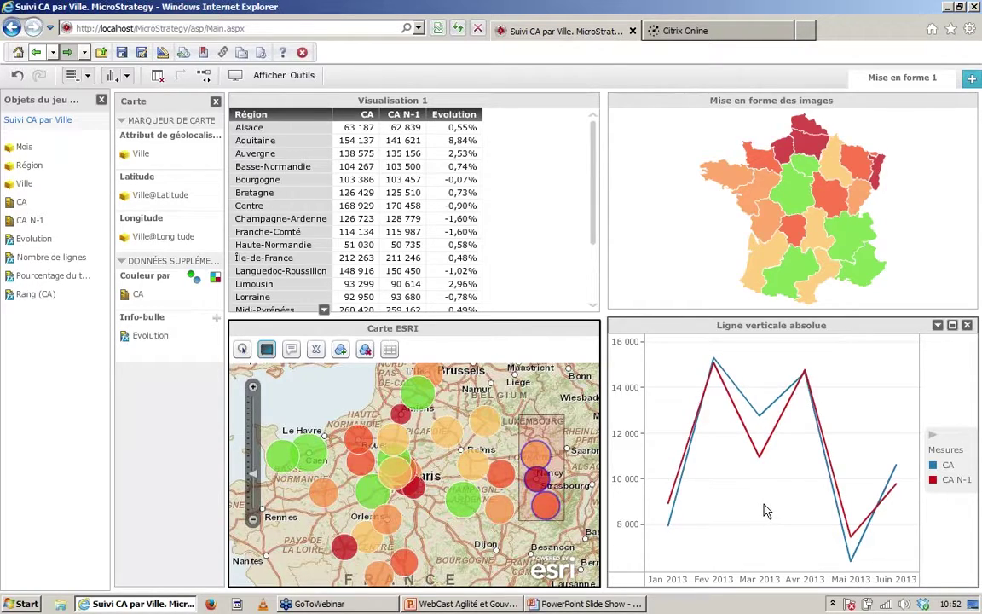
Enlarge the regional grid and the France map slightly in height by lowering their boundaries with the visualisations below
{"action": "mouse_move", "coordinate": [553, 328]}
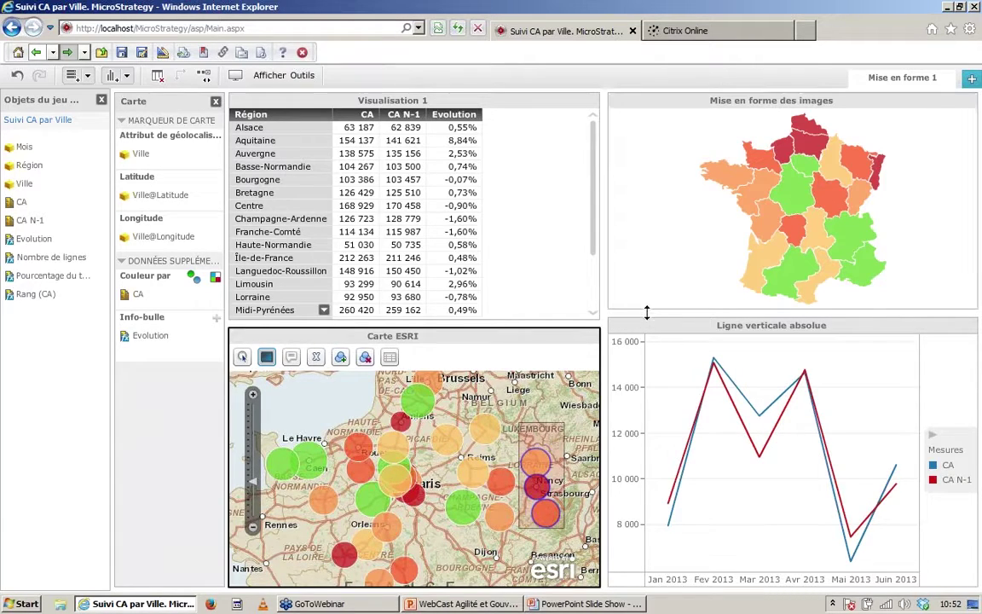
{"action": "left_click_drag", "start_coordinate": [647, 313], "coordinate": [647, 321]}
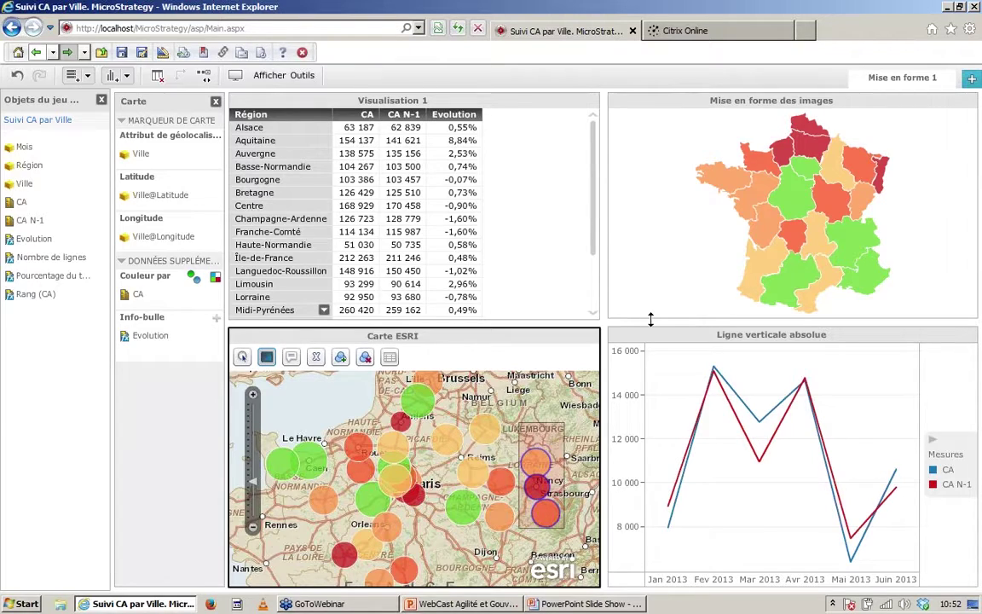
{"action": "left_click", "coordinate": [650, 319]}
{"action": "left_click", "coordinate": [582, 290]}
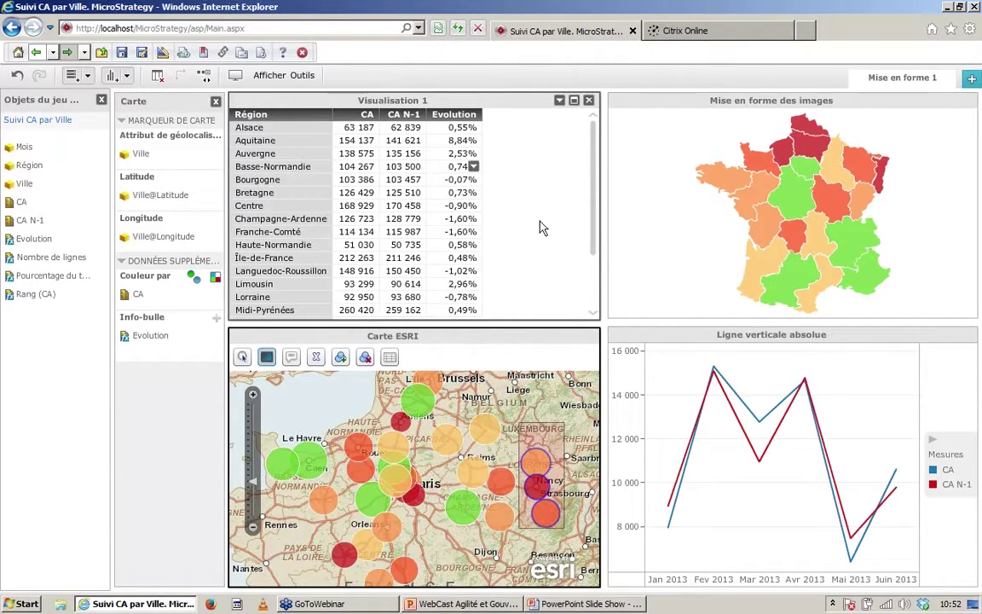
Open the workbook Objectifs par Région et Zone.xlsx from the Bases et fichiers import\Fichiers Excel folder on drive D
{"action": "key", "text": "super+e"}
{"action": "double_click", "coordinate": [522, 119]}
{"action": "double_click", "coordinate": [307, 169]}
{"action": "double_click", "coordinate": [264, 274]}
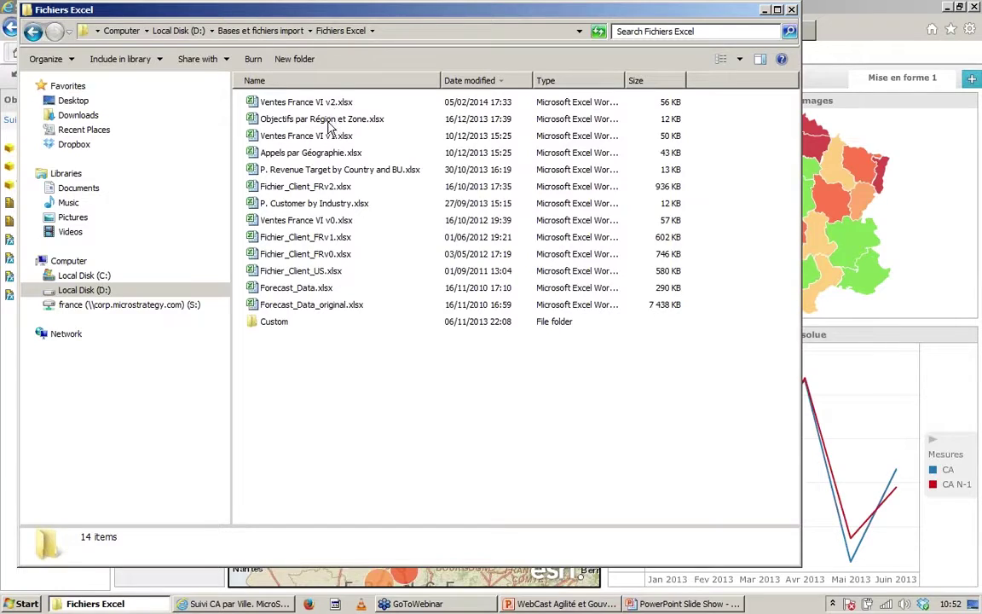
{"action": "double_click", "coordinate": [329, 119]}
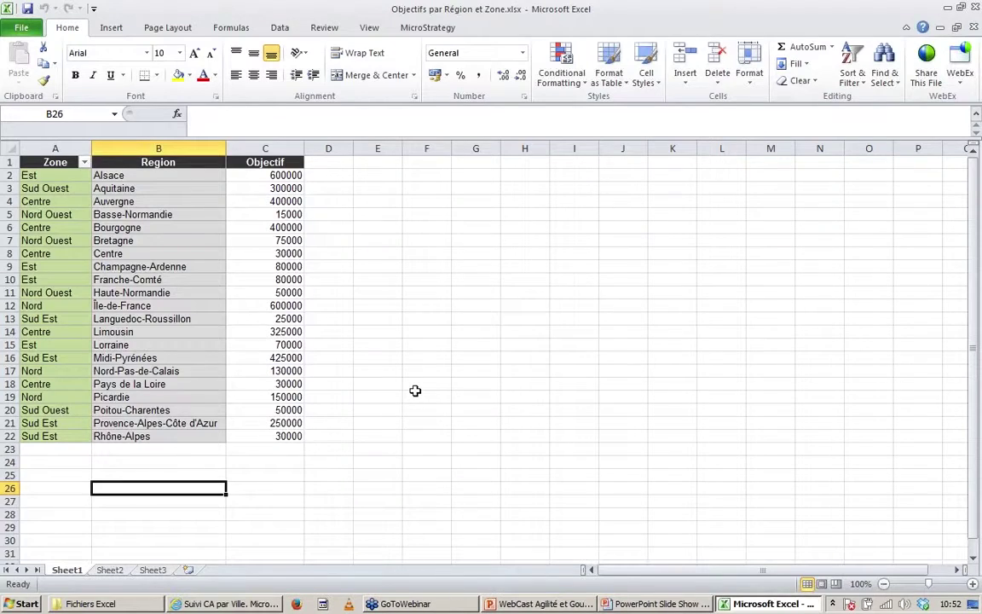
Examine the Region column of the objectives workbook, close Excel and return to the MicroStrategy dashboard
{"action": "left_click", "coordinate": [172, 175]}
{"action": "left_click_drag", "start_coordinate": [173, 175], "coordinate": [146, 426]}
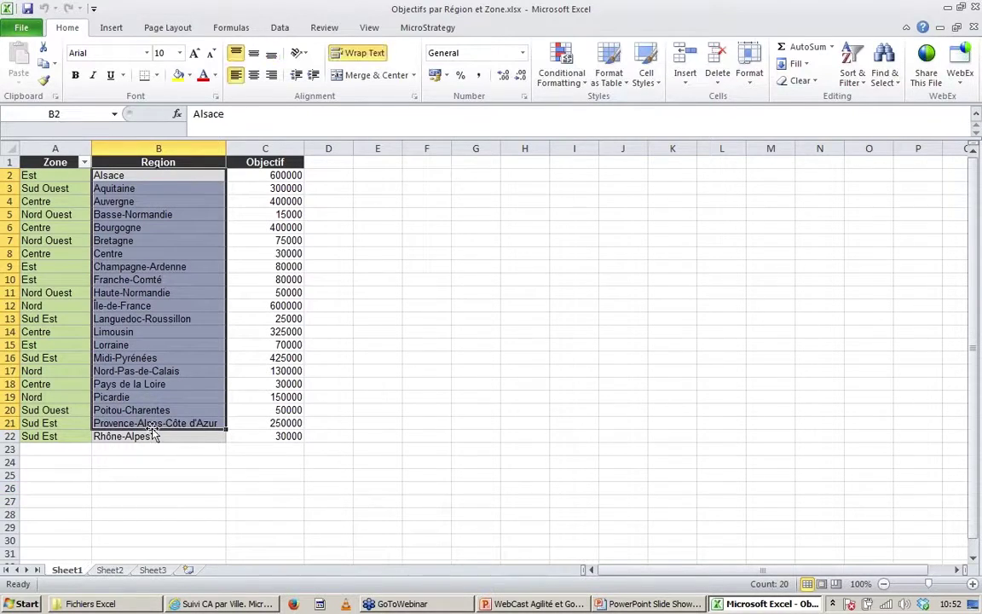
{"action": "left_click", "coordinate": [312, 396]}
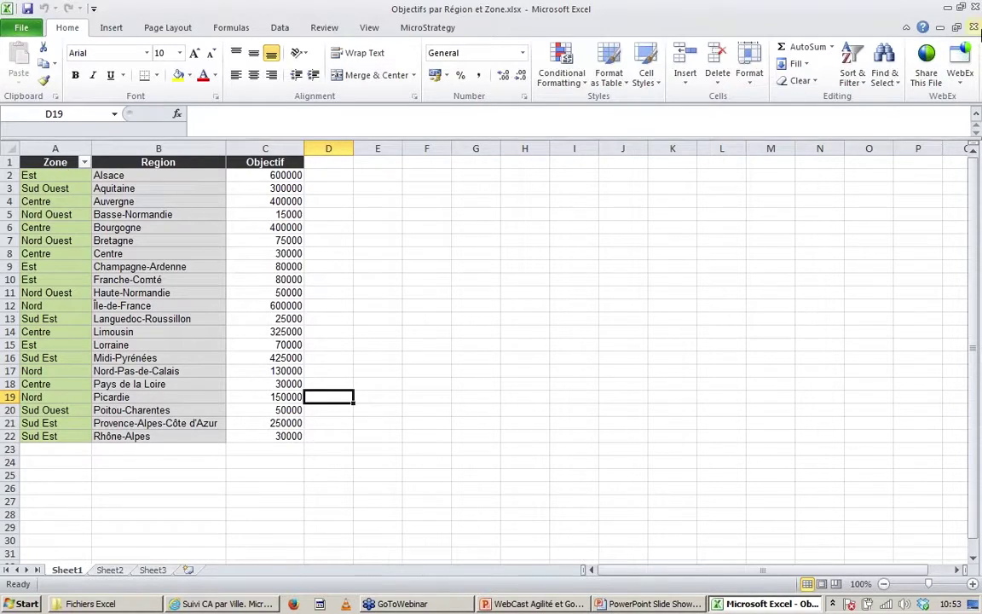
{"action": "left_click", "coordinate": [974, 7]}
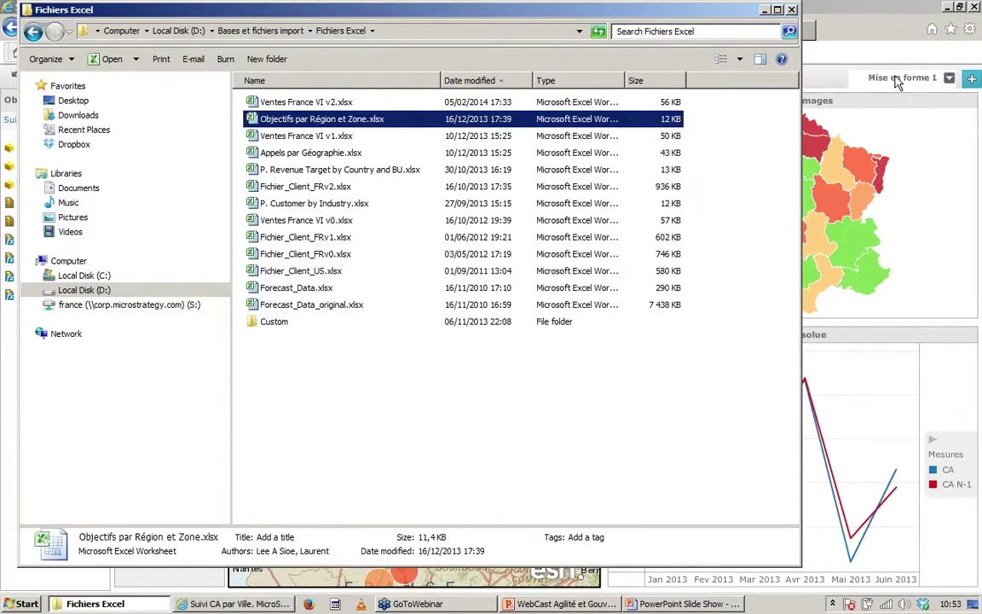
{"action": "left_click", "coordinate": [898, 38]}
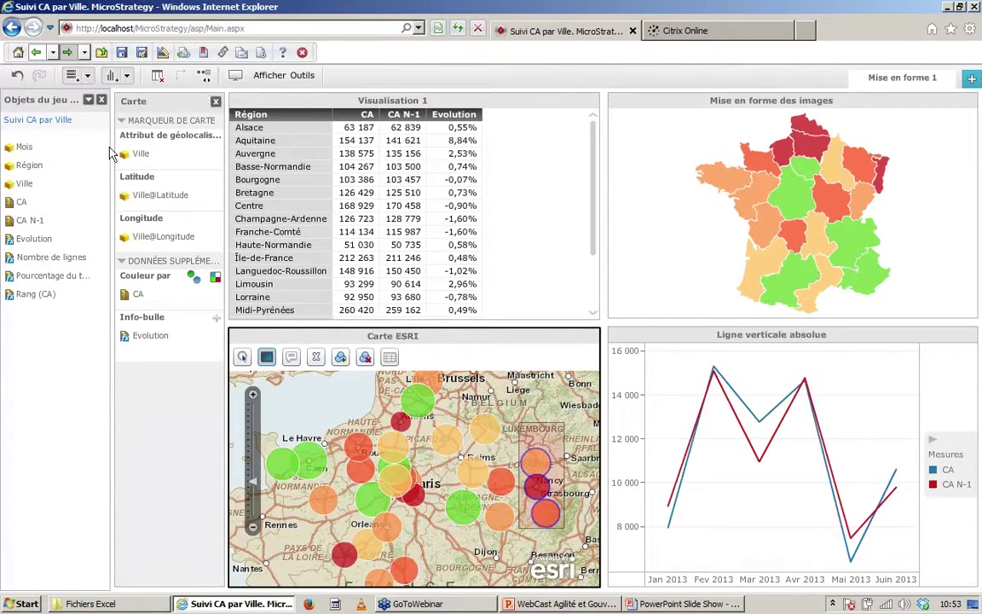
Import Objectifs par Région et Zone.xlsx from the computer as an additional dataset and proceed to its data preview
{"action": "left_click", "coordinate": [89, 77]}
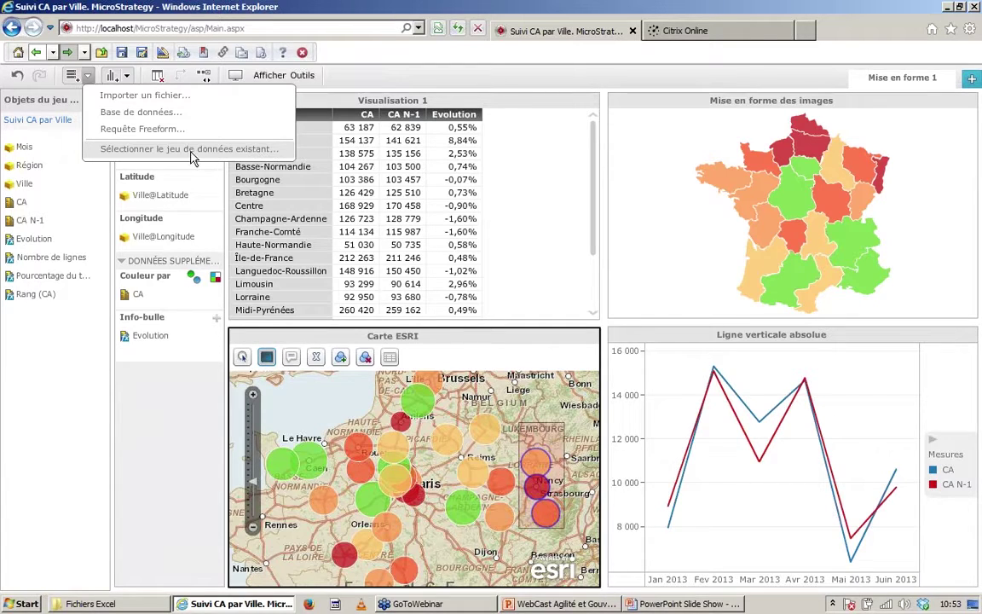
{"action": "left_click", "coordinate": [162, 97]}
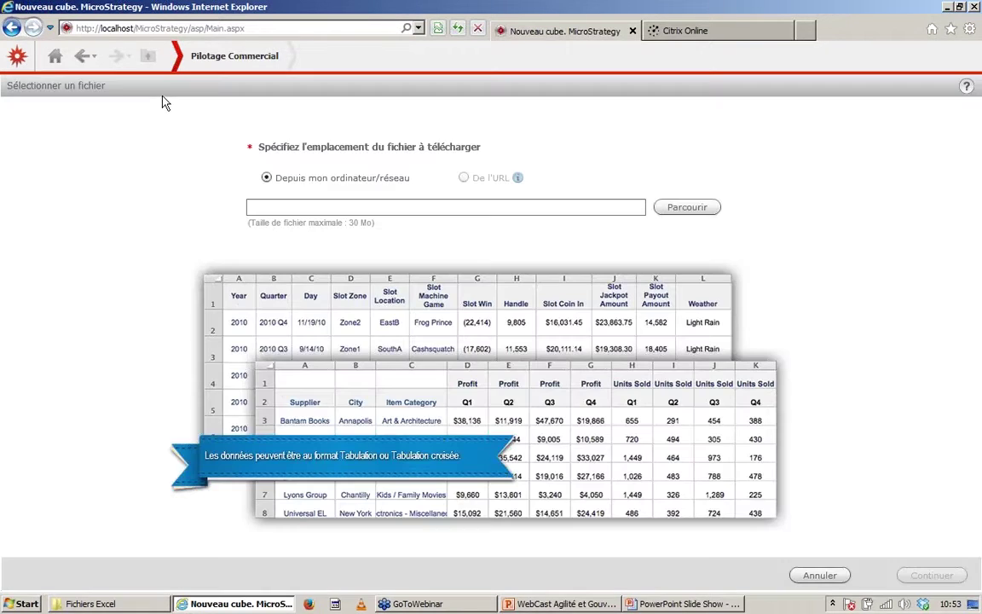
{"action": "left_click", "coordinate": [695, 209]}
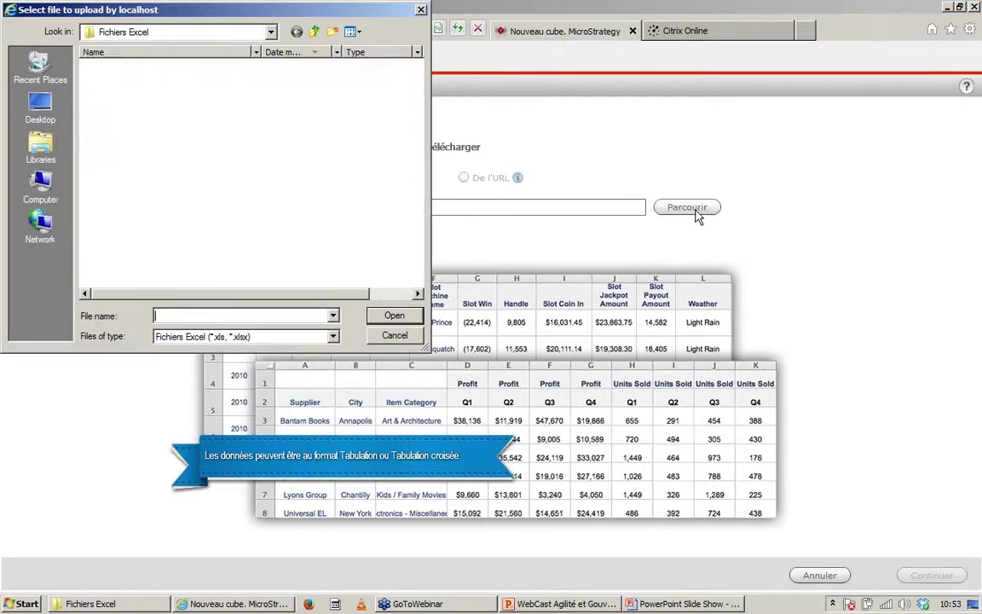
{"action": "left_click", "coordinate": [141, 79]}
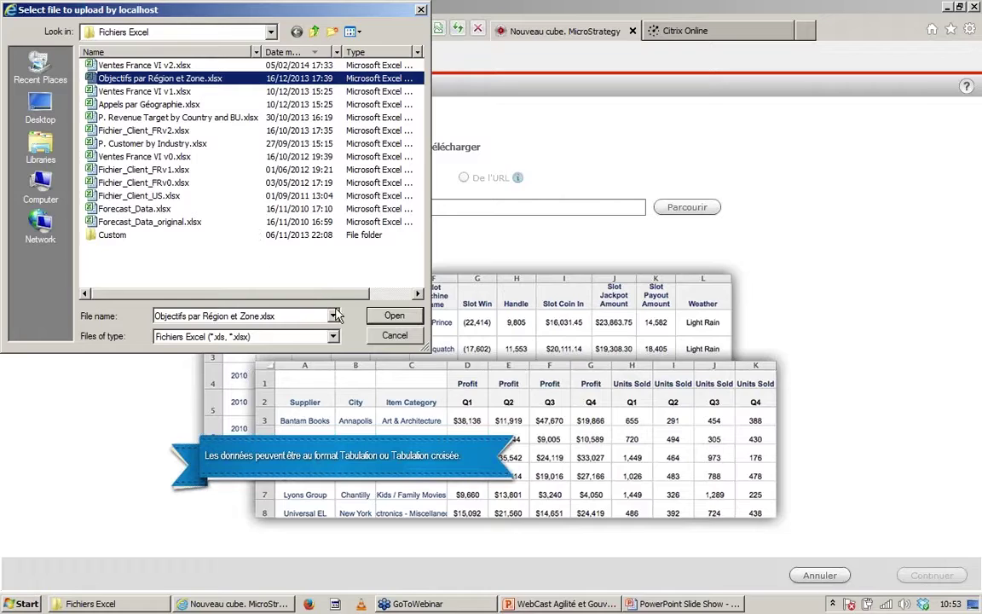
{"action": "left_click", "coordinate": [388, 318]}
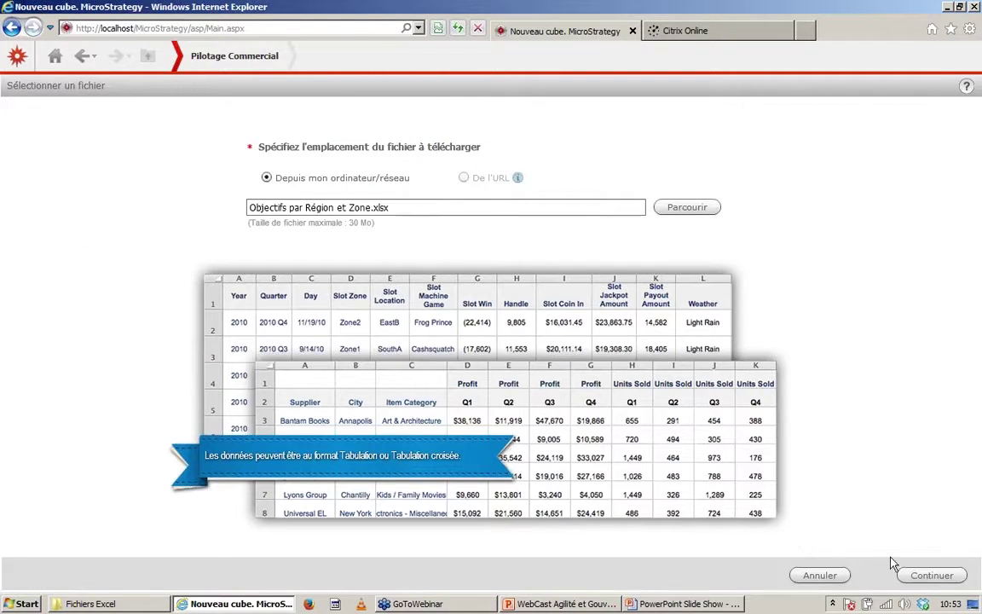
{"action": "left_click", "coordinate": [930, 576]}
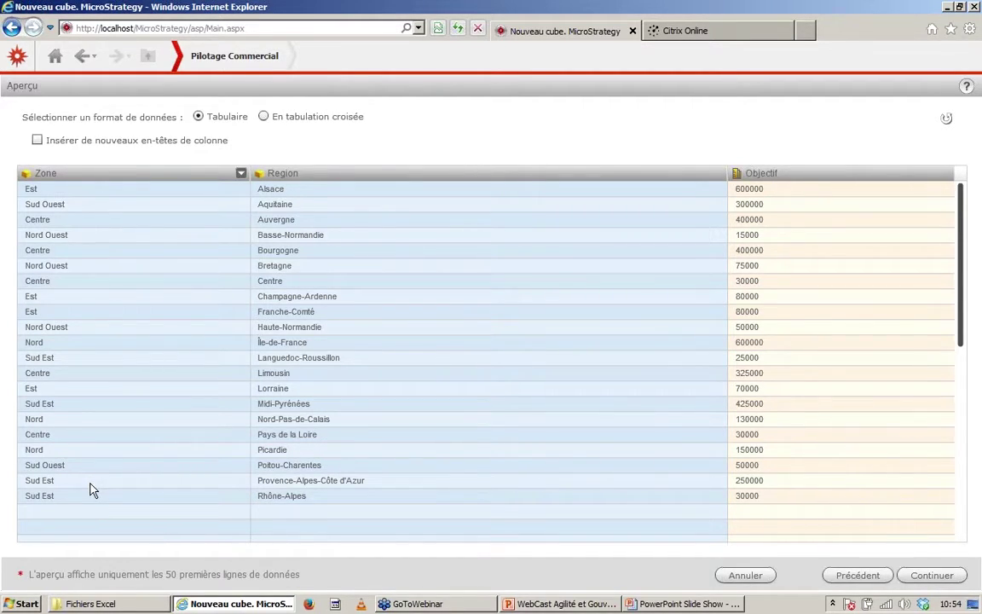
Accept the tabular preview and save the dataset in Mes rapports as Objectifs par Région et Zone
{"action": "left_click", "coordinate": [914, 582]}
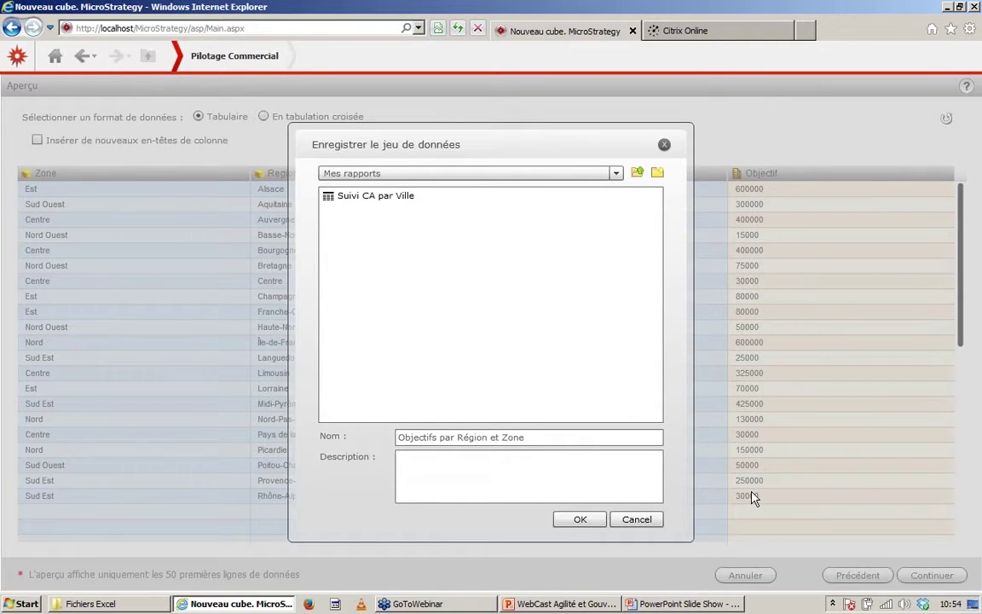
{"action": "left_click_drag", "start_coordinate": [660, 441], "coordinate": [543, 447]}
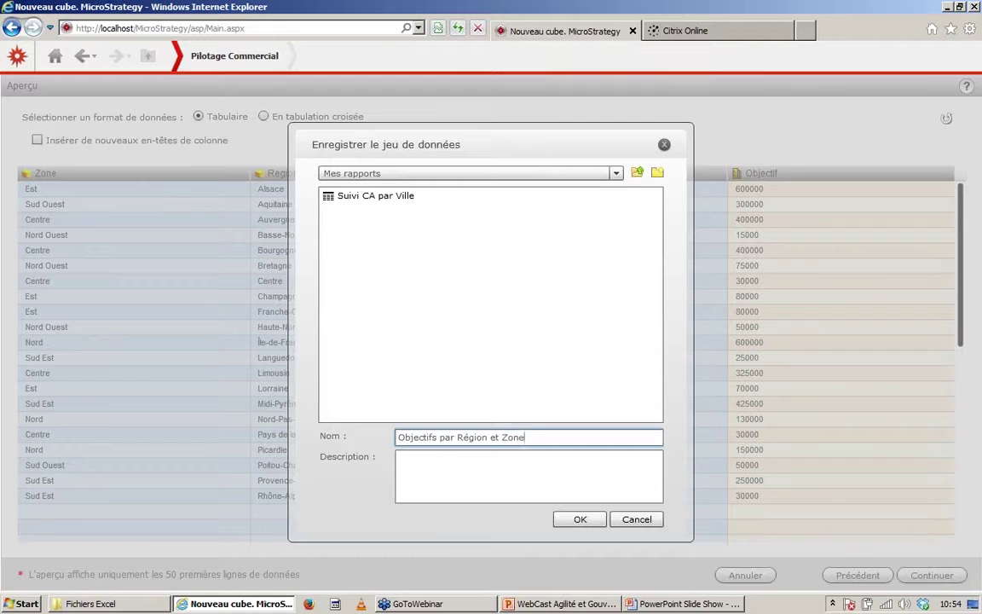
{"action": "left_click", "coordinate": [588, 522]}
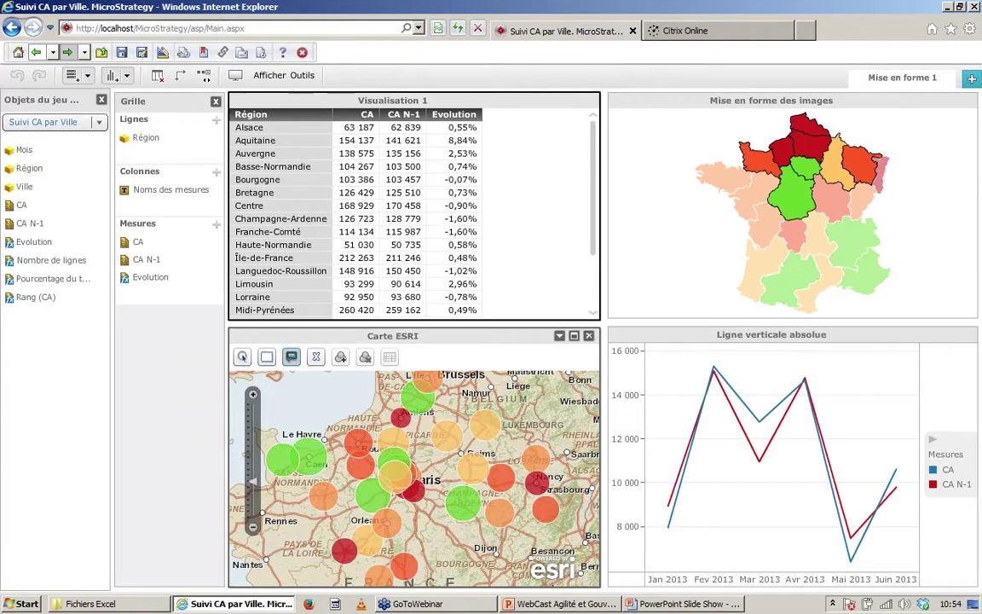
Widen the dataset objects pane and switch it to the Objectifs par Région et Zone dataset
{"action": "left_click_drag", "start_coordinate": [113, 213], "coordinate": [135, 211]}
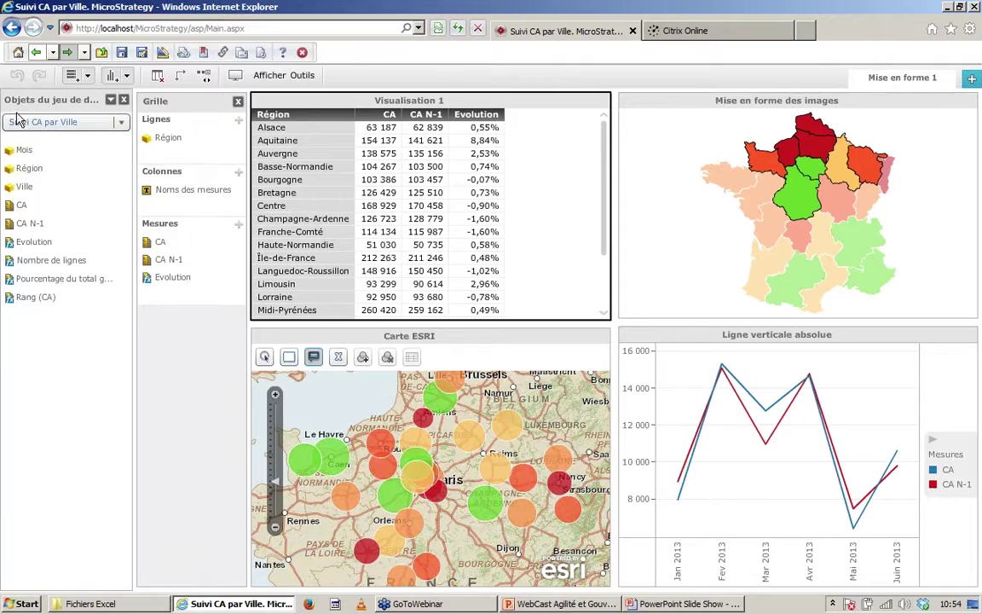
{"action": "left_click", "coordinate": [121, 124]}
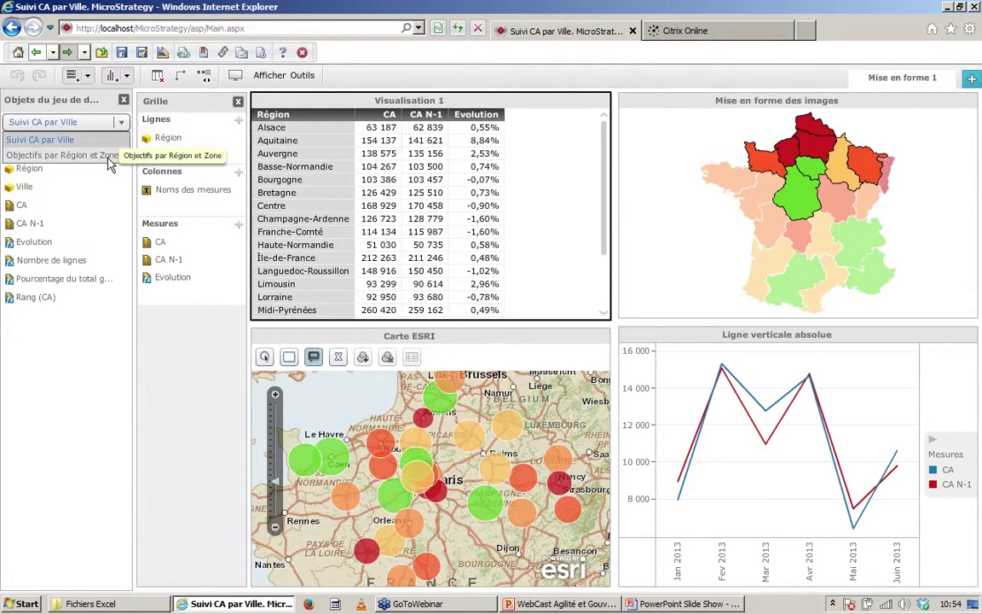
{"action": "left_click", "coordinate": [108, 157]}
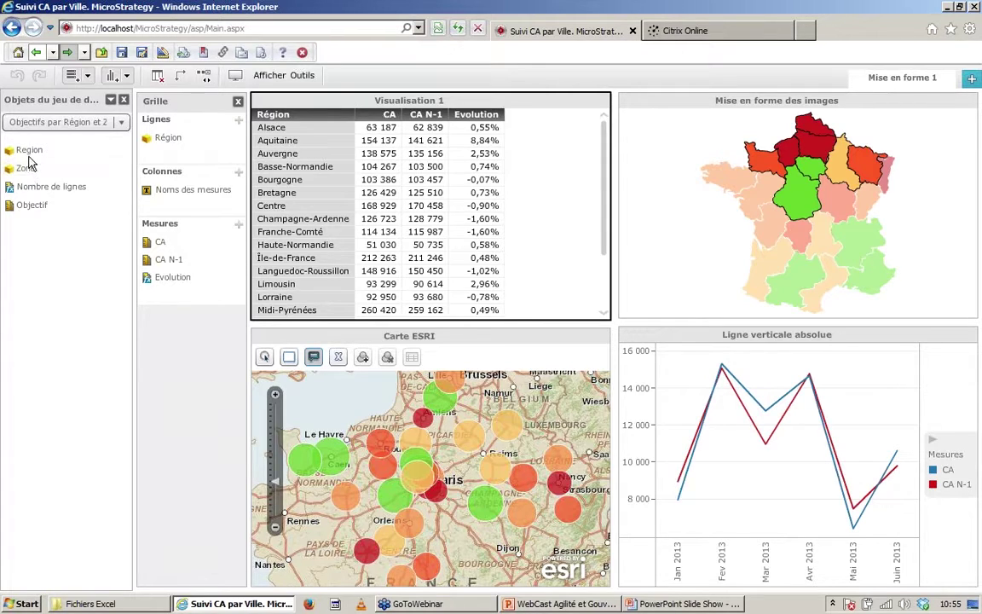
{"action": "mouse_move", "coordinate": [121, 151]}
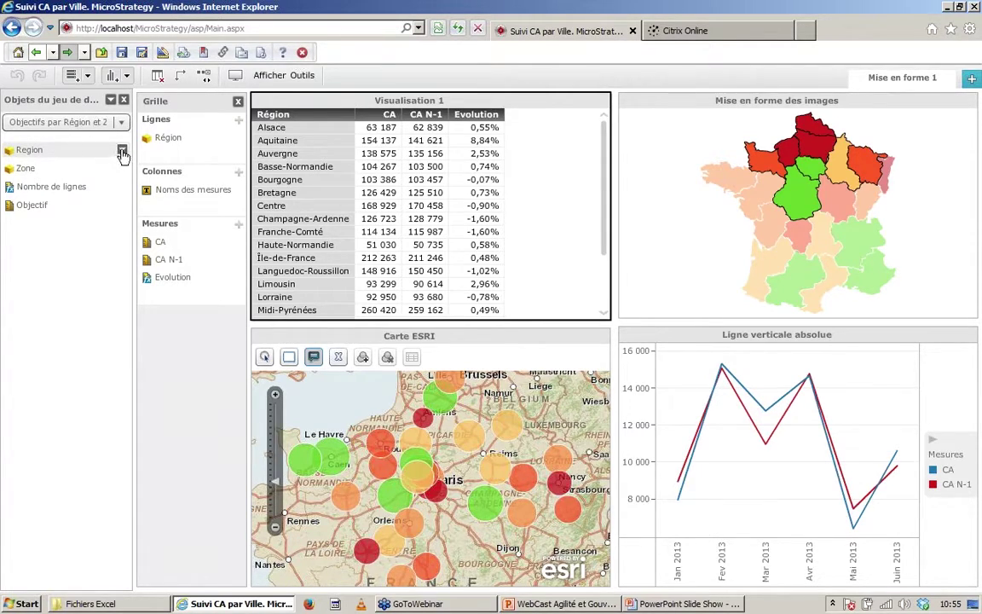
Link the Region attribute of the objectives dataset to Région in Suivi CA par Ville and accept the dataset change
{"action": "left_click", "coordinate": [122, 151]}
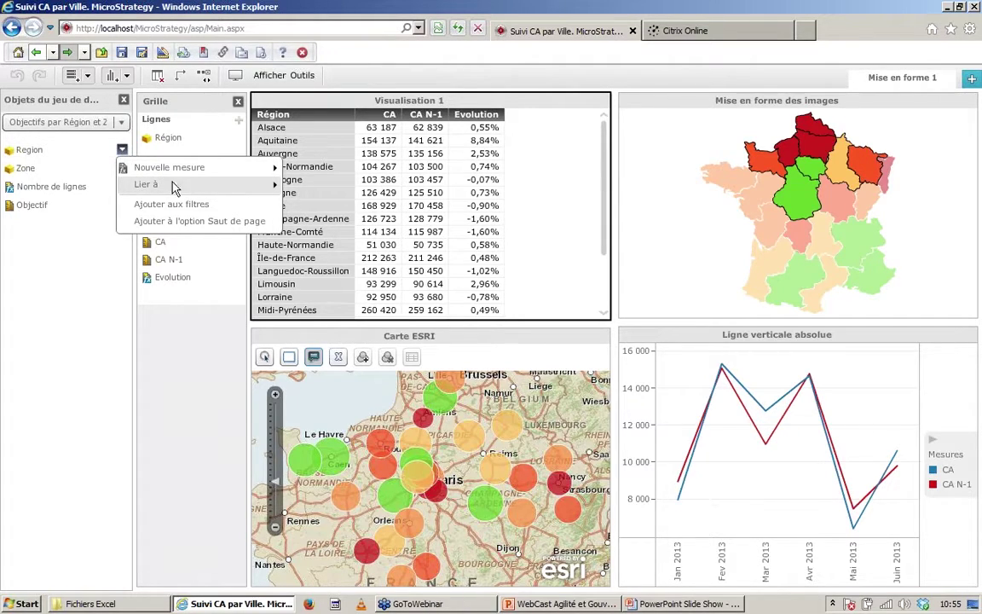
{"action": "mouse_move", "coordinate": [174, 186]}
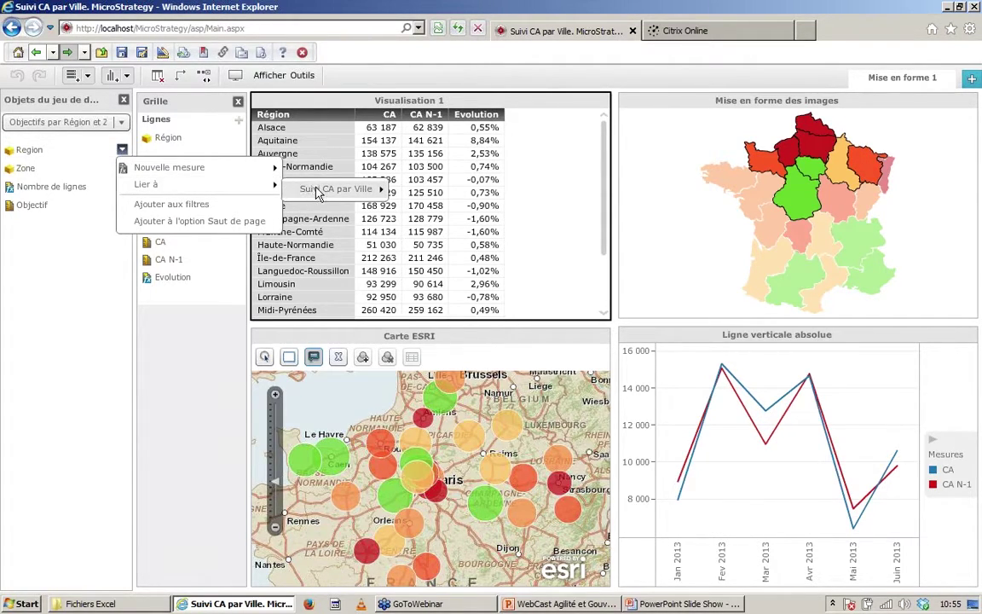
{"action": "mouse_move", "coordinate": [361, 191]}
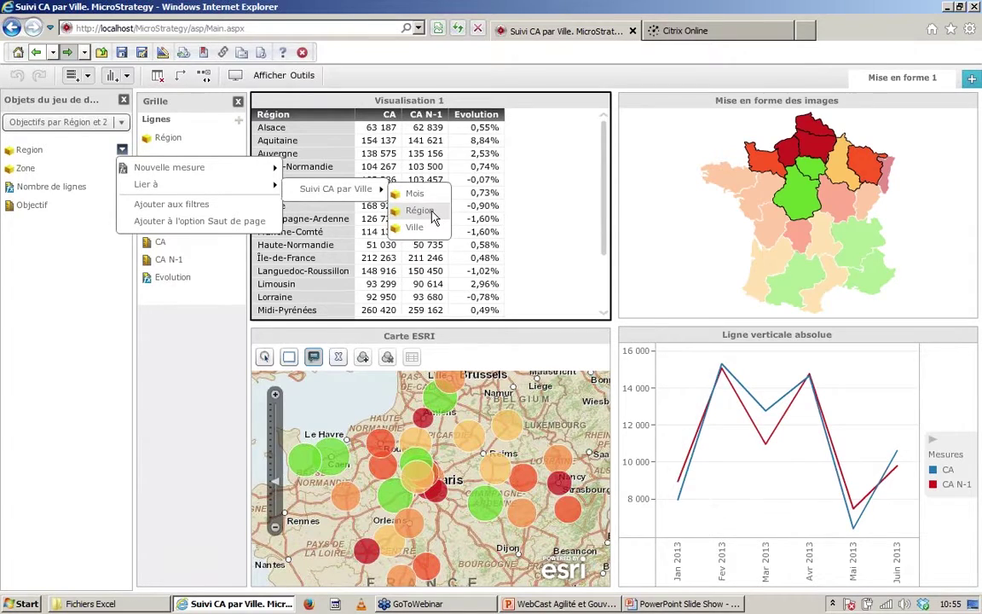
{"action": "left_click", "coordinate": [434, 218]}
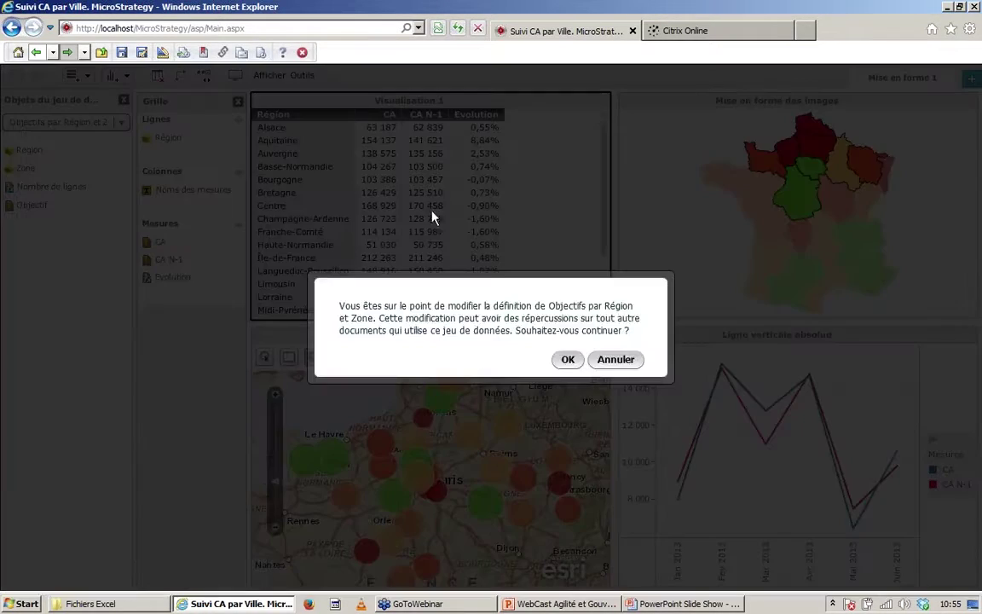
{"action": "left_click", "coordinate": [565, 359]}
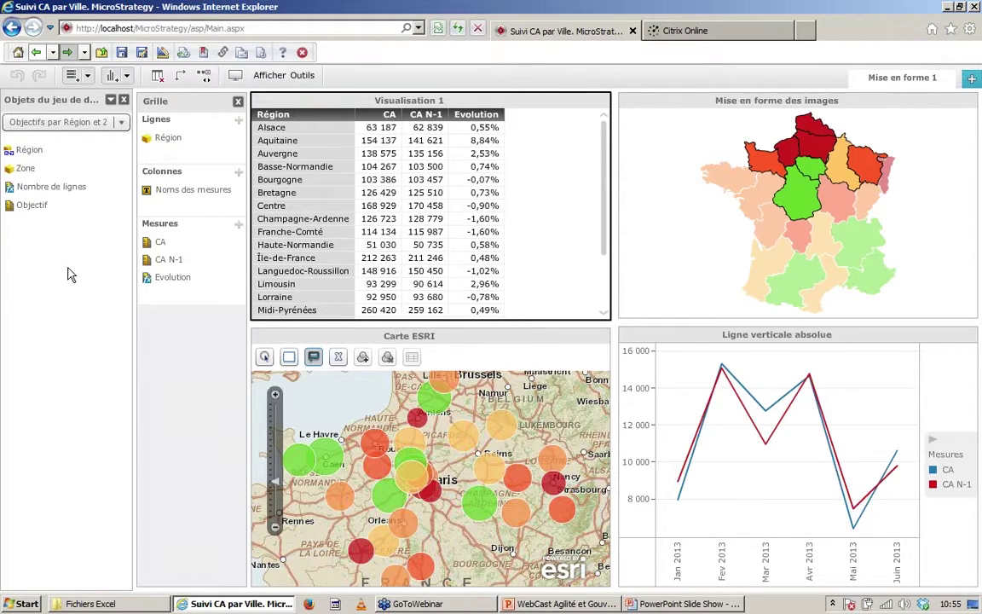
Add the Objectif measure to the regional grid and remove CA N-1 from it
{"action": "mouse_move", "coordinate": [26, 215]}
{"action": "left_mouse_down"}
{"action": "mouse_move", "coordinate": [407, 193]}
{"action": "mouse_move", "coordinate": [345, 447]}
{"action": "mouse_move", "coordinate": [314, 469]}
{"action": "left_mouse_up"}
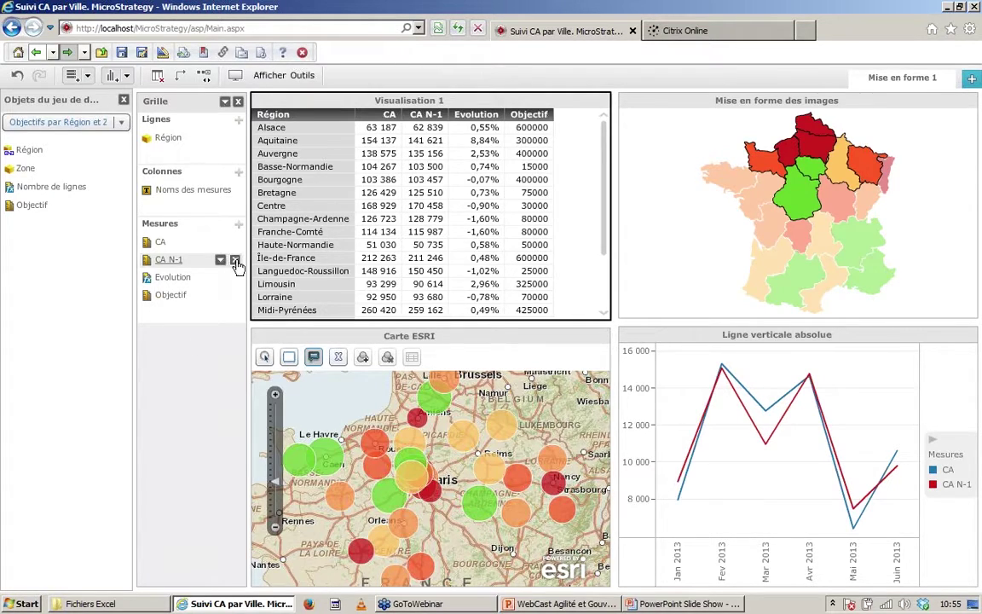
{"action": "left_click", "coordinate": [236, 264]}
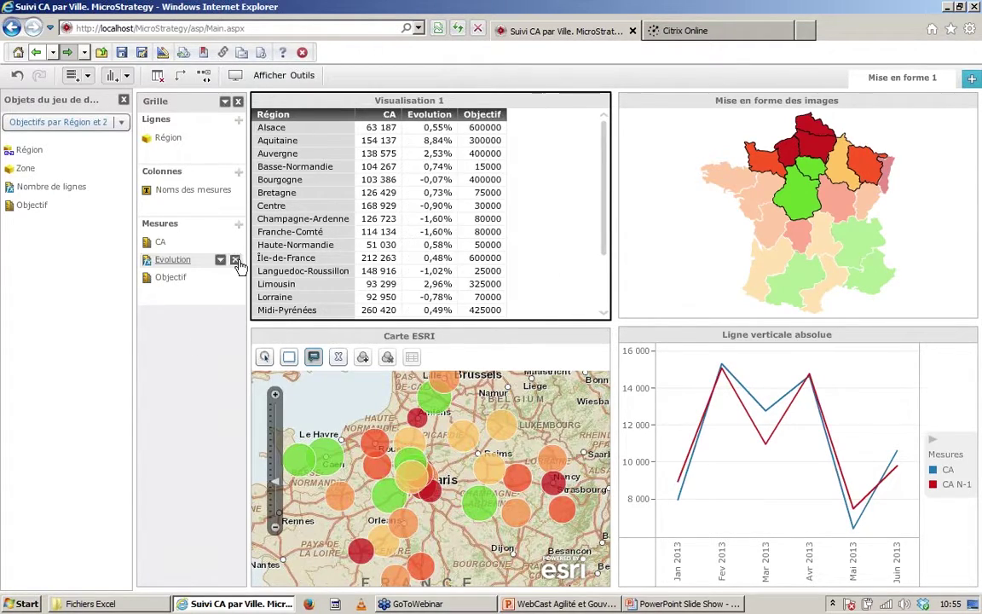
Create a CA/Objectif measure from CA and Objectif in the grid and rename it Atteinte Objectif
{"action": "right_click", "coordinate": [157, 246]}
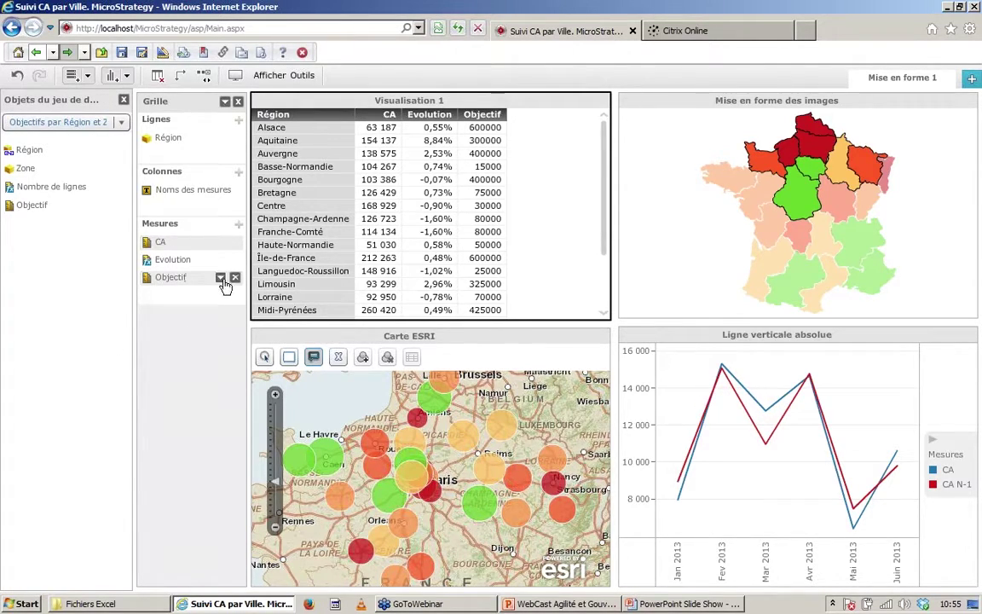
{"action": "left_click", "coordinate": [222, 280]}
{"action": "mouse_move", "coordinate": [303, 357]}
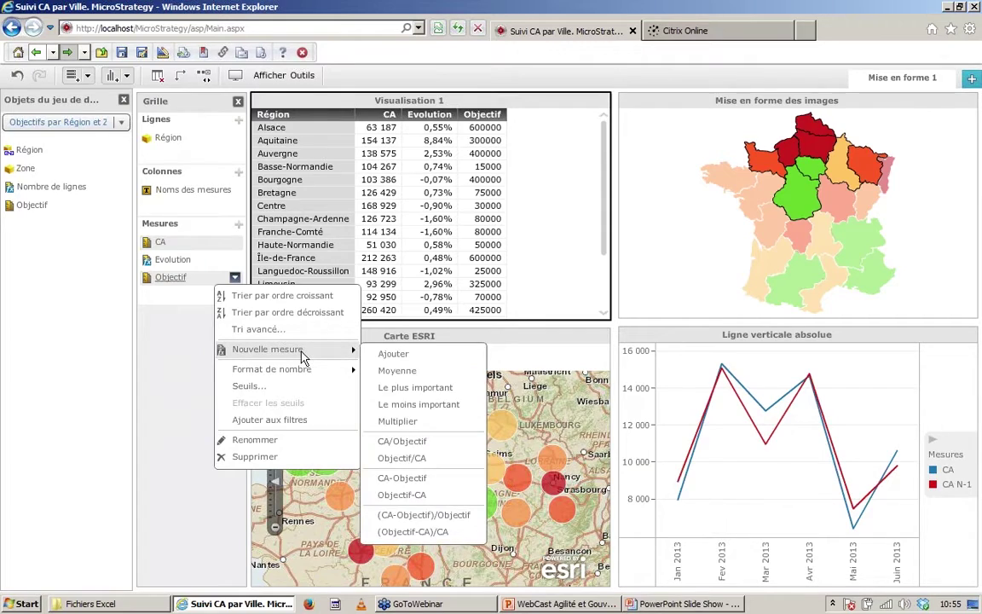
{"action": "left_click", "coordinate": [424, 449]}
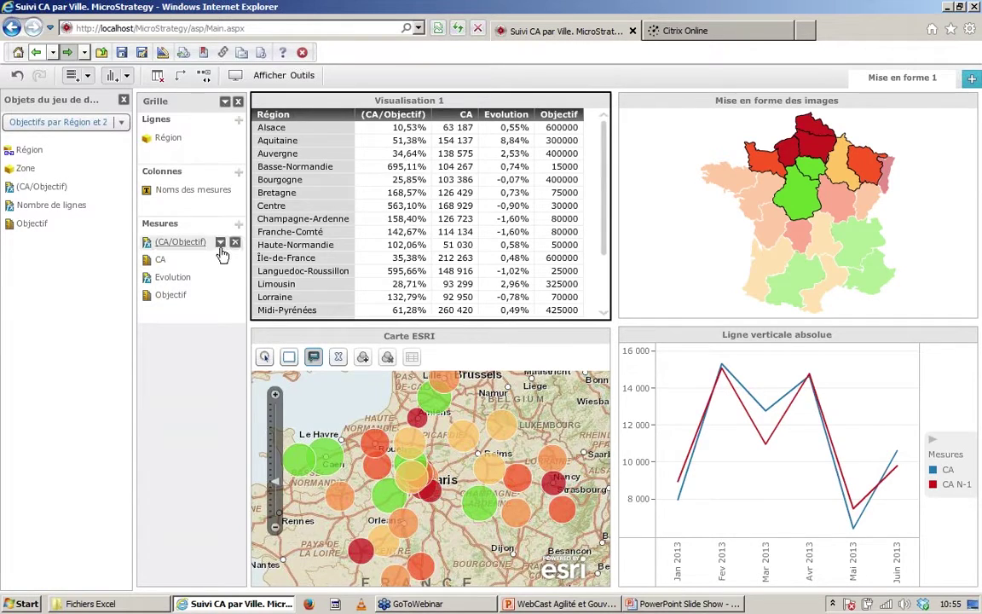
{"action": "left_click", "coordinate": [235, 243]}
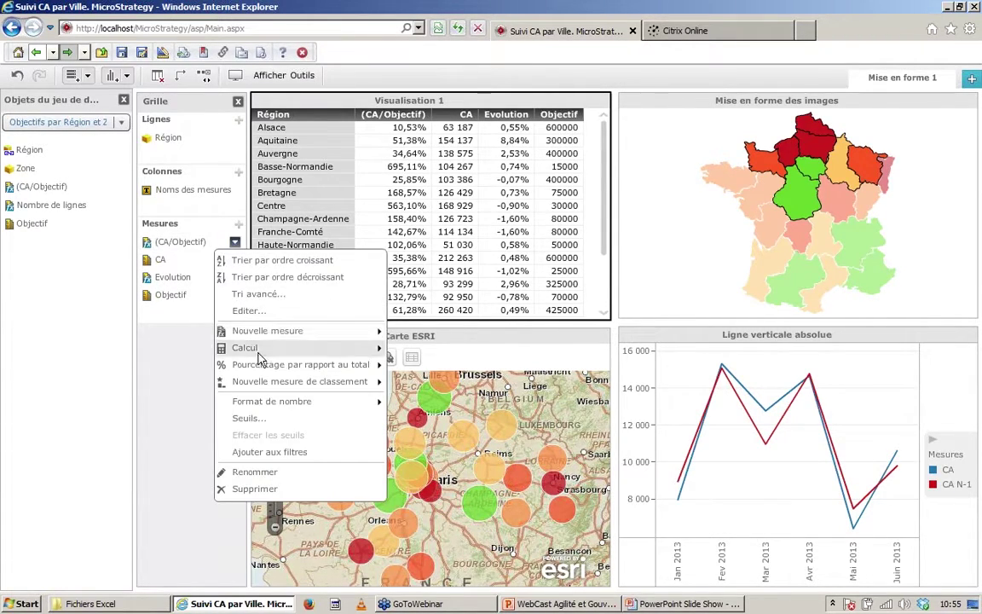
{"action": "left_click", "coordinate": [254, 472]}
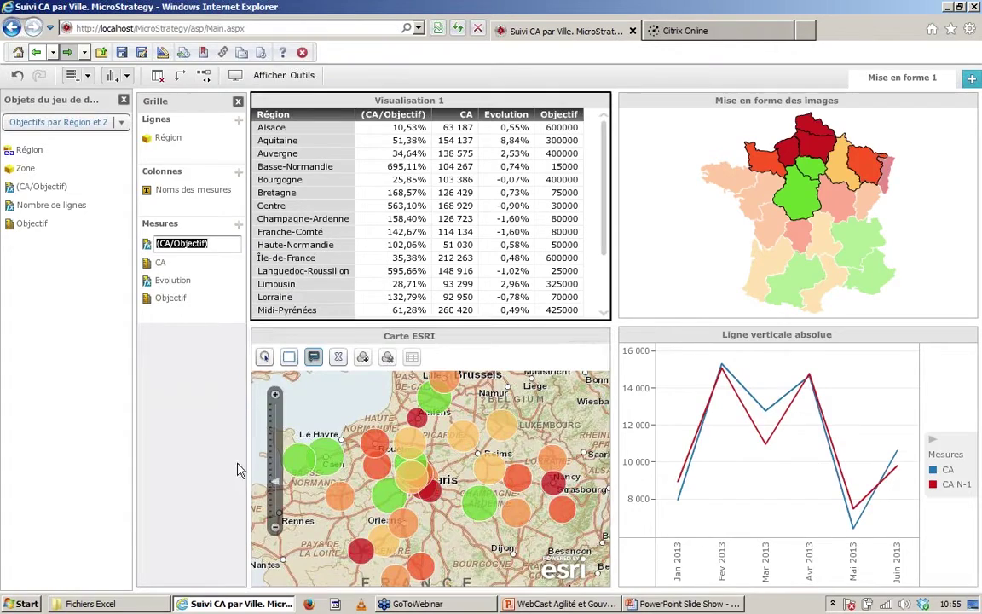
{"action": "type", "text": "Atteinte Objectif"}
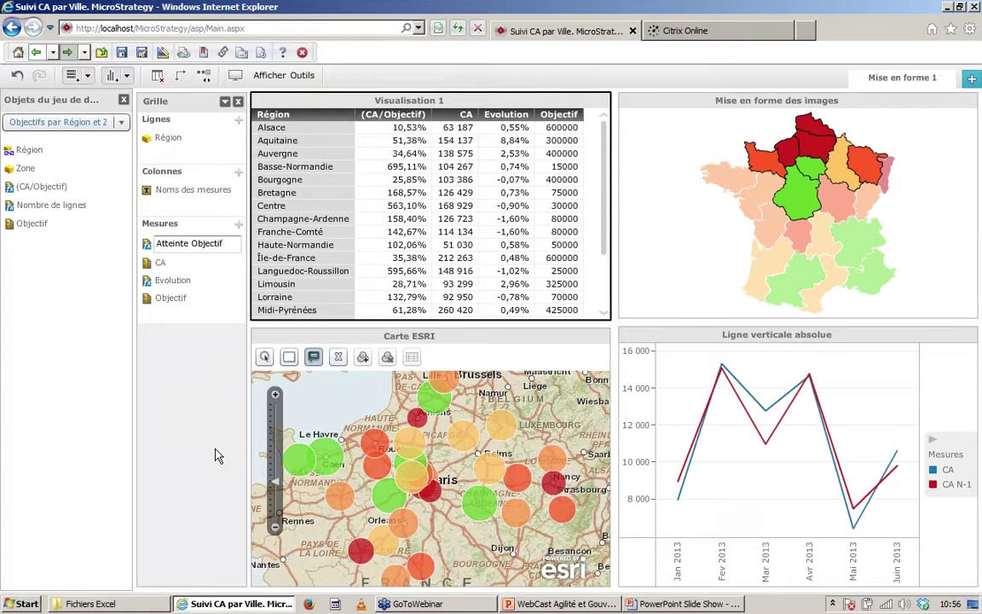
{"action": "left_click", "coordinate": [181, 356]}
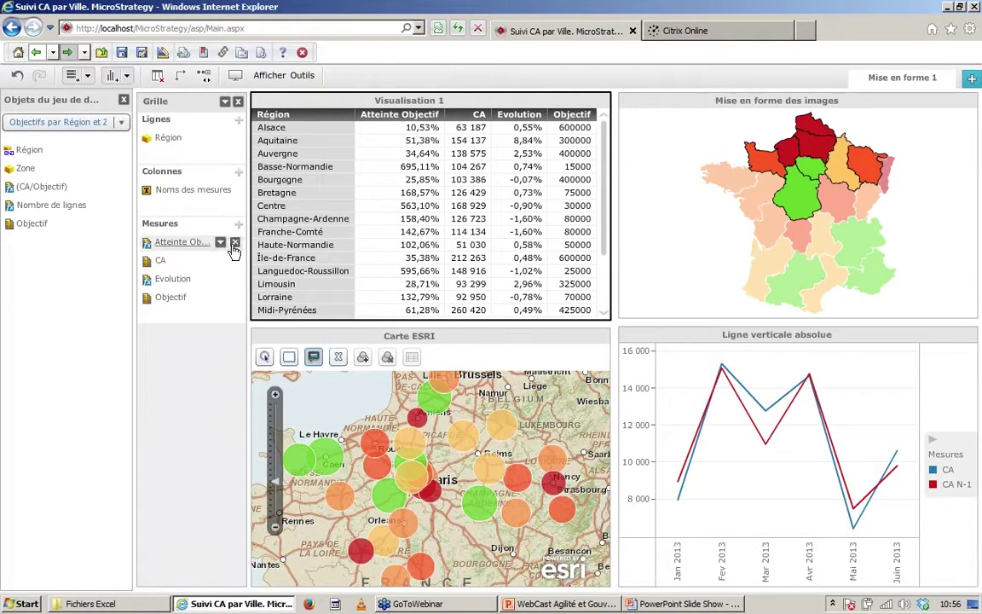
Apply green (Vert) colour thresholds to Atteinte Objectif, based on its own lowest percentage (Le plus bas %)
{"action": "left_click", "coordinate": [220, 242]}
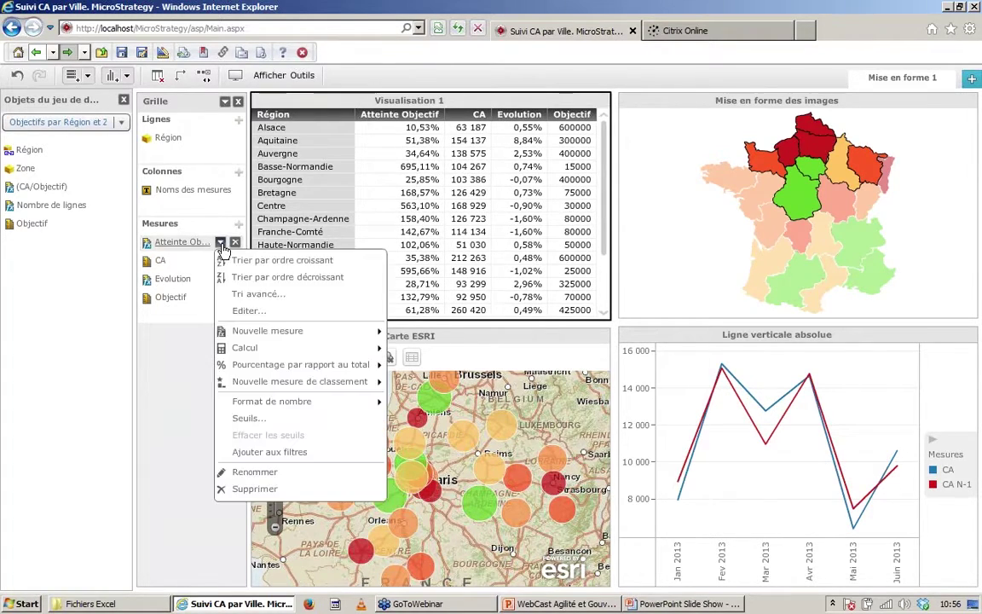
{"action": "left_click", "coordinate": [307, 419]}
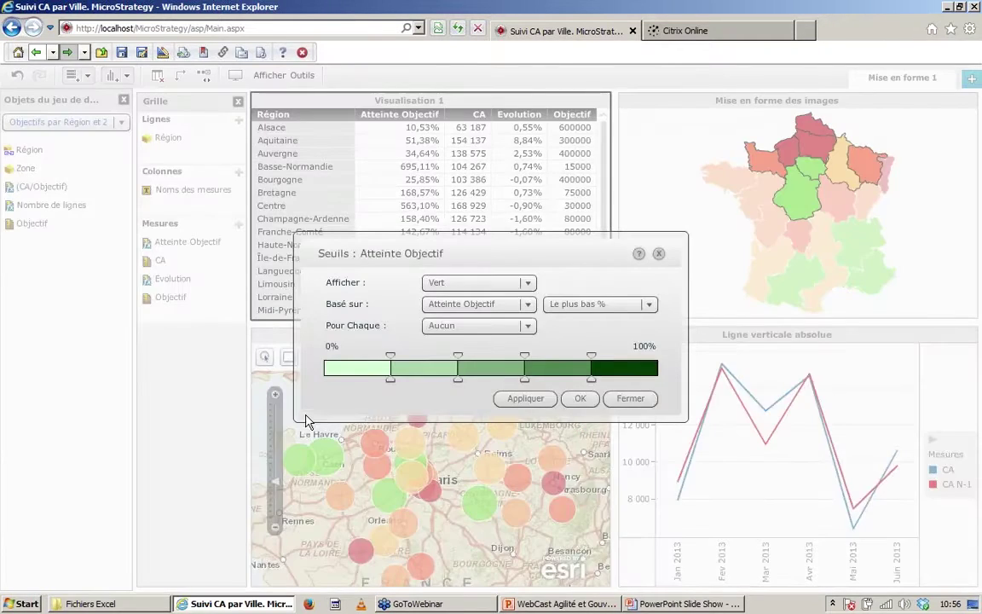
{"action": "left_click", "coordinate": [581, 400]}
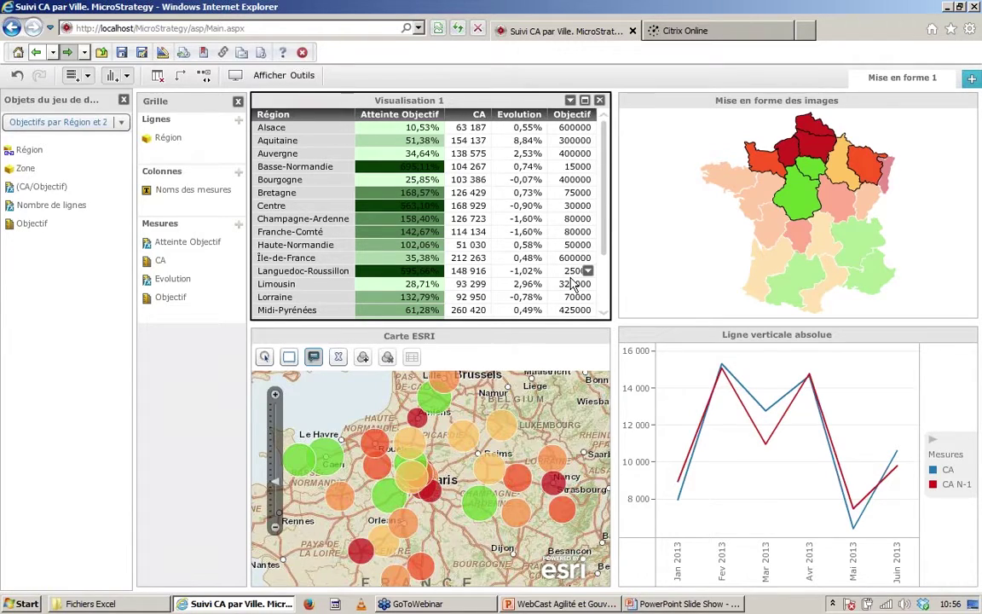
Replace Région with Zone from the objectives dataset in the rows of the grid
{"action": "left_click_drag", "start_coordinate": [19, 170], "coordinate": [161, 140]}
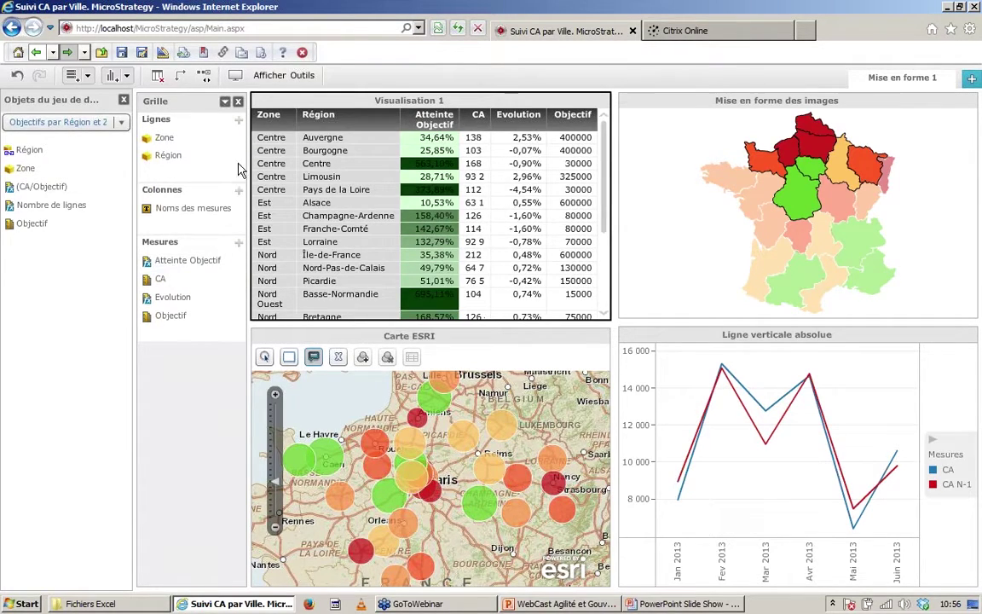
{"action": "left_click", "coordinate": [235, 156]}
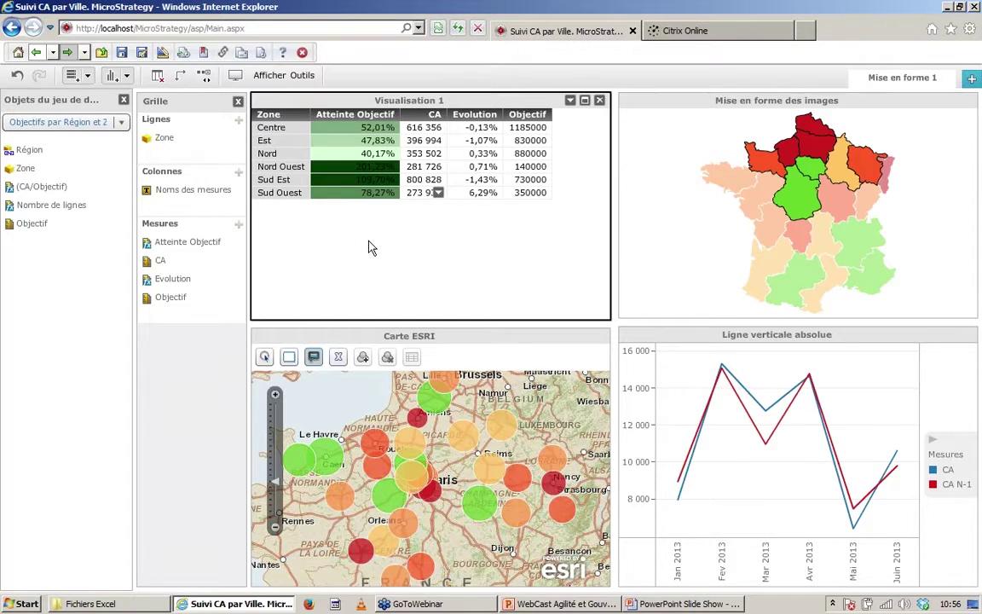
Use Visualisation 1 as a filter targeting Mise en forme des images, keeping selection filtering and clearing of selections enabled
{"action": "left_click", "coordinate": [570, 101]}
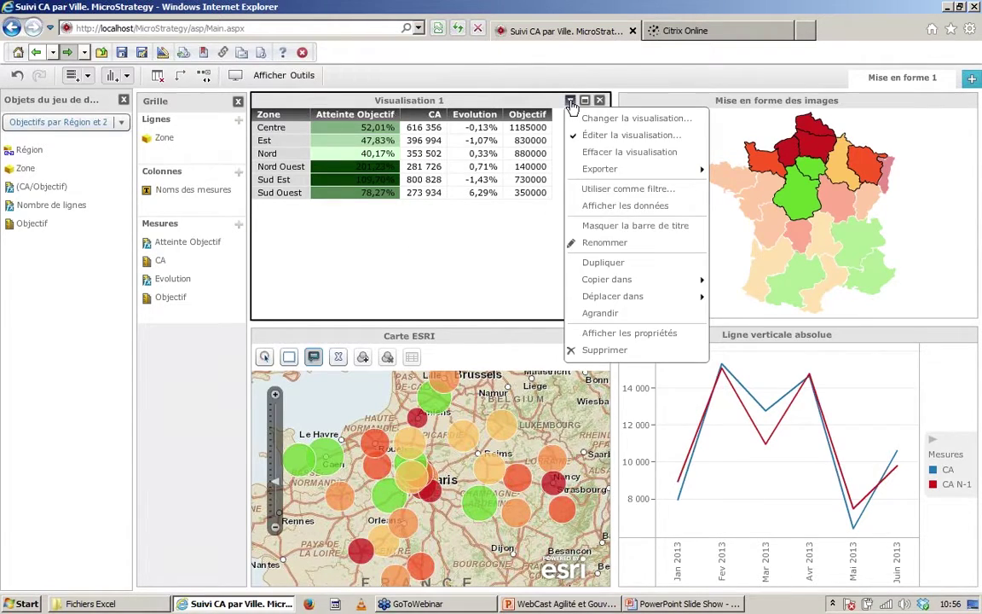
{"action": "left_click", "coordinate": [588, 189]}
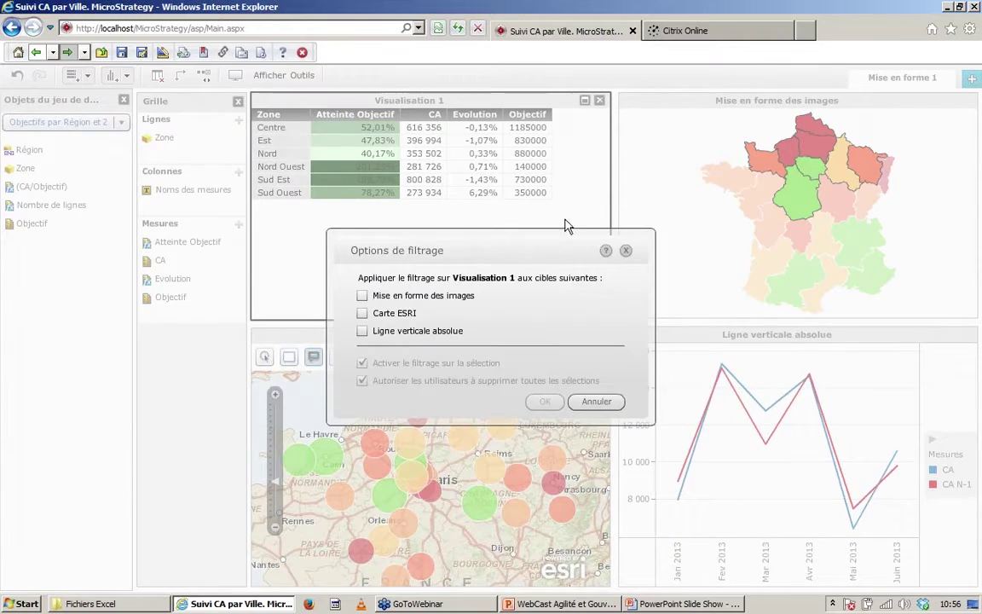
{"action": "left_click", "coordinate": [424, 300]}
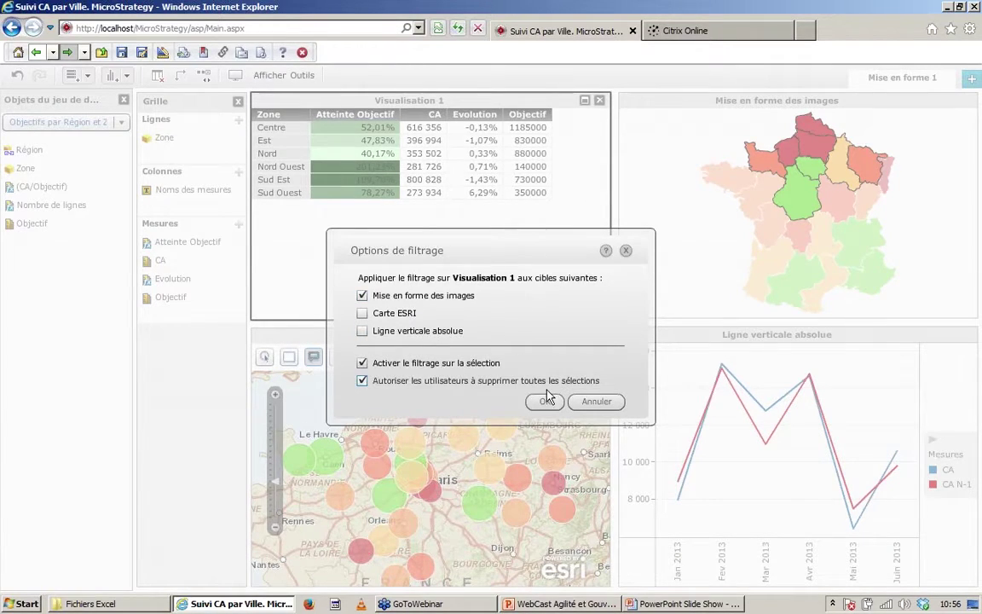
{"action": "left_click", "coordinate": [546, 402]}
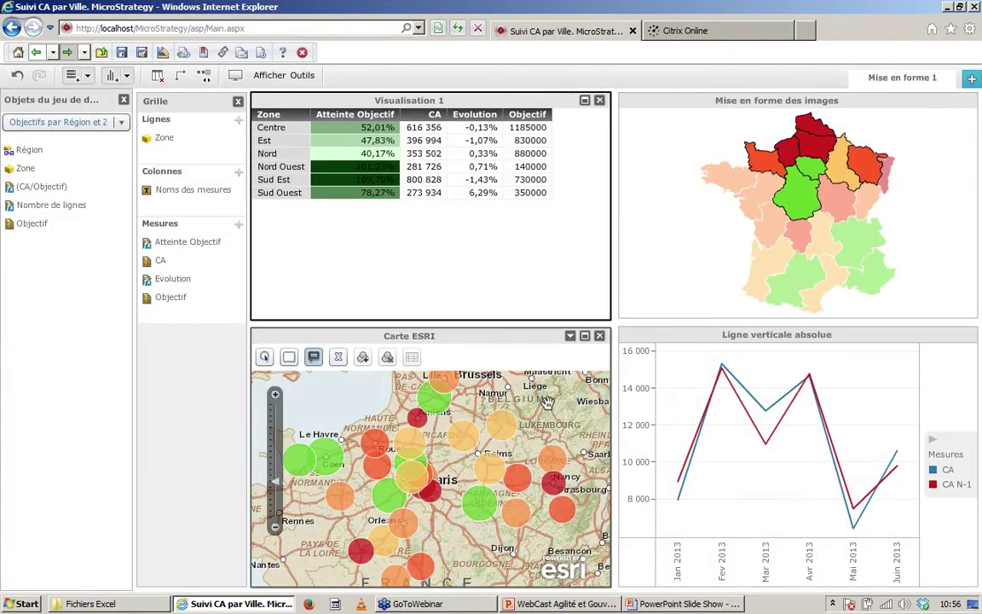
Check the map filtering by selecting the Nord, Est and Centre zones in the grid, ending on Est
{"action": "left_click", "coordinate": [268, 155]}
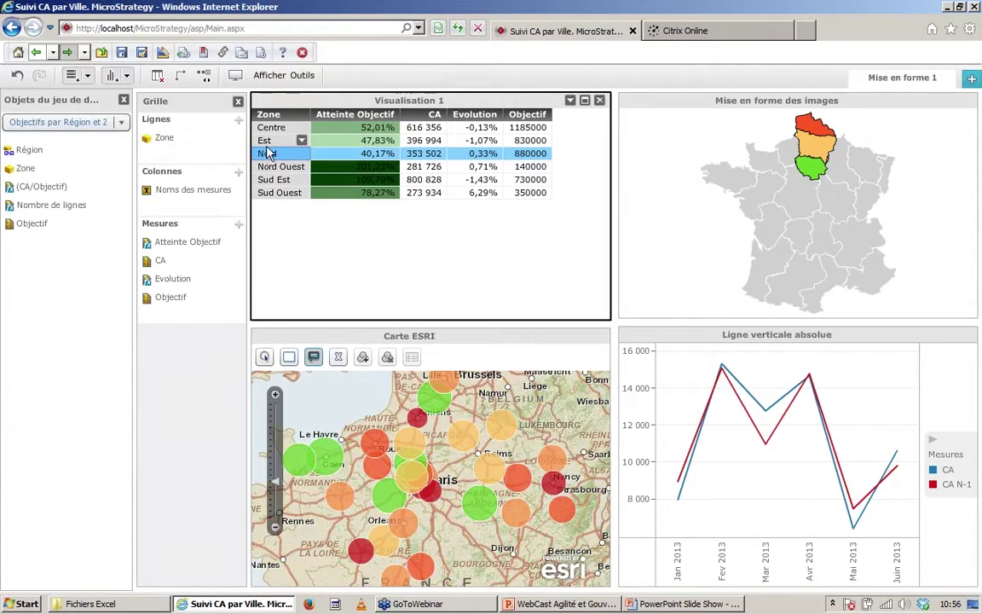
{"action": "left_click", "coordinate": [267, 145]}
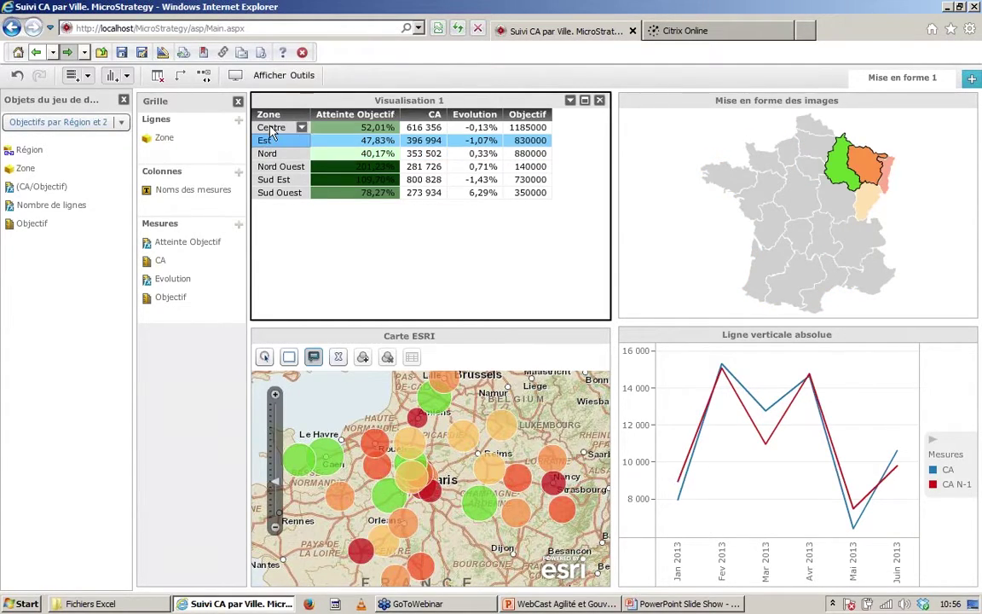
{"action": "left_click", "coordinate": [271, 130]}
{"action": "left_click", "coordinate": [266, 140]}
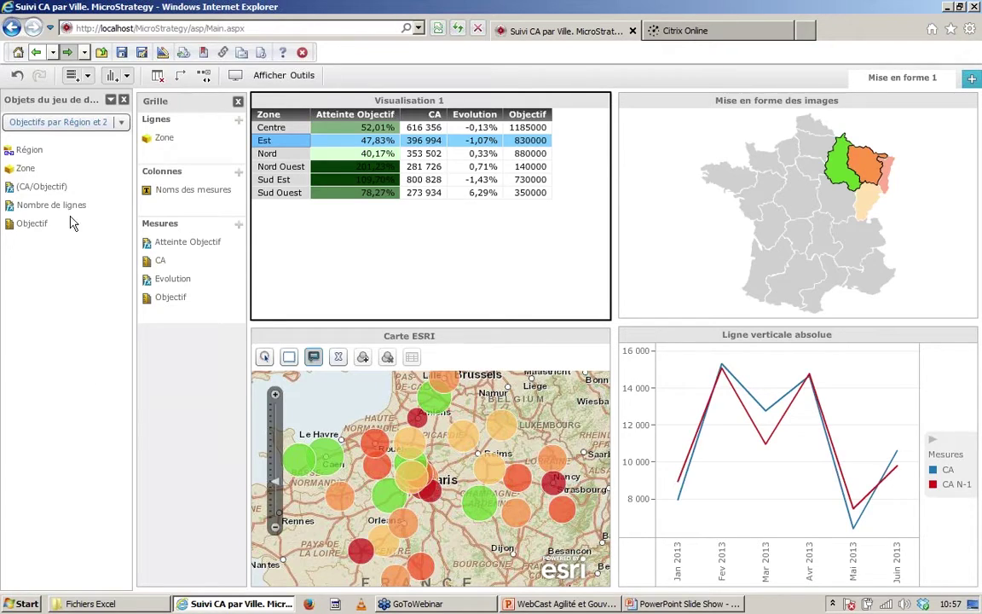
Save the dashboard in Rapports partagés as Ma première analyse and return to the project home page
{"action": "left_click", "coordinate": [121, 54]}
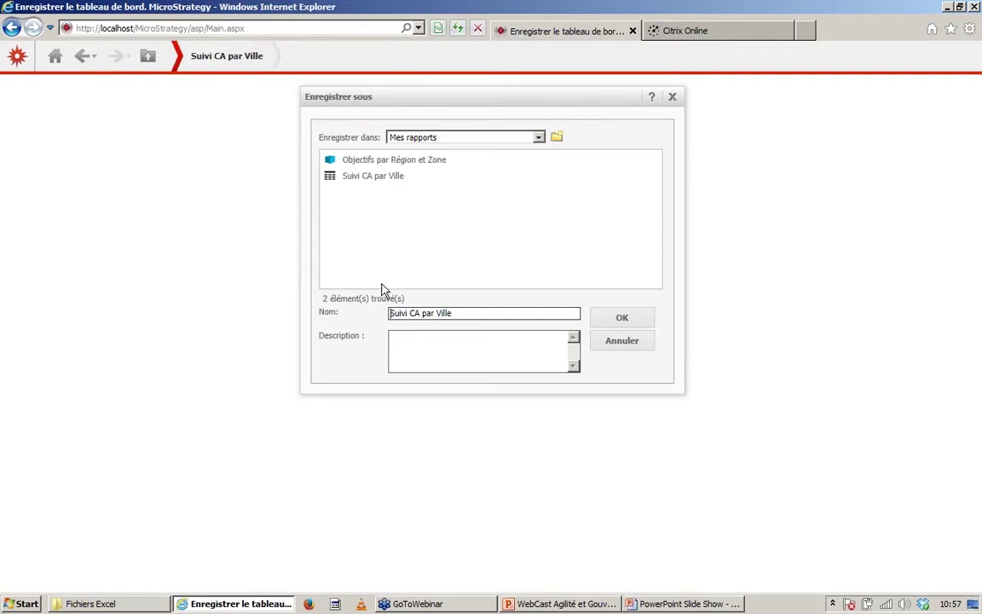
{"action": "left_click", "coordinate": [519, 139]}
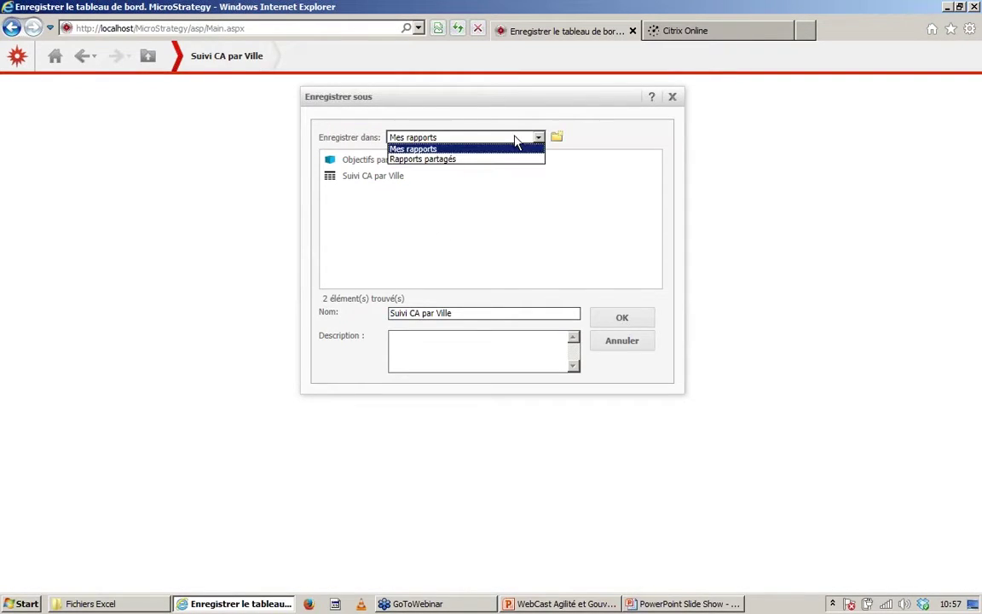
{"action": "left_click", "coordinate": [445, 161]}
{"action": "left_click_drag", "start_coordinate": [457, 319], "coordinate": [369, 318]}
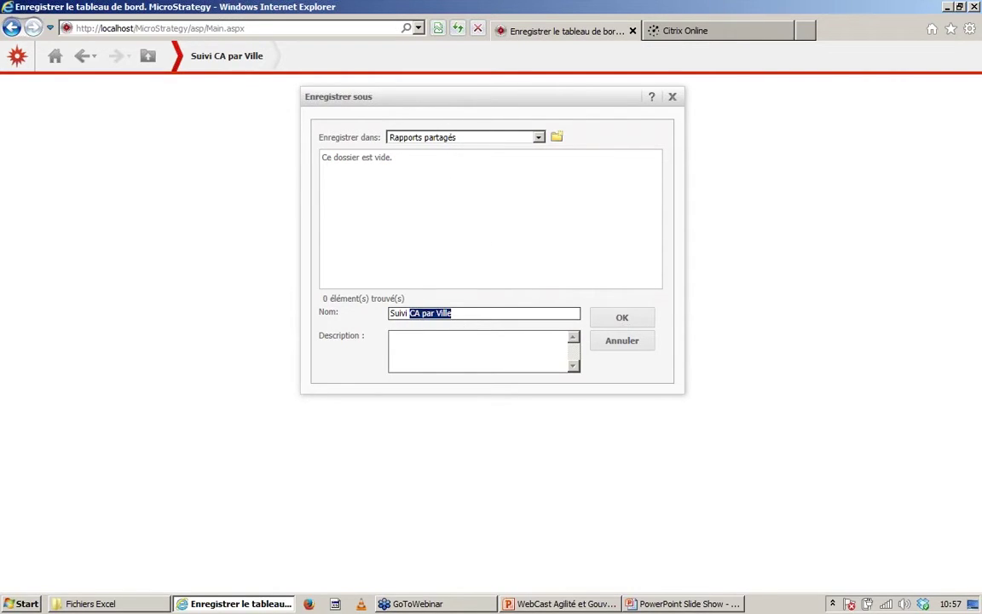
{"action": "type", "text": "Ma première analyse"}
{"action": "left_click", "coordinate": [640, 322]}
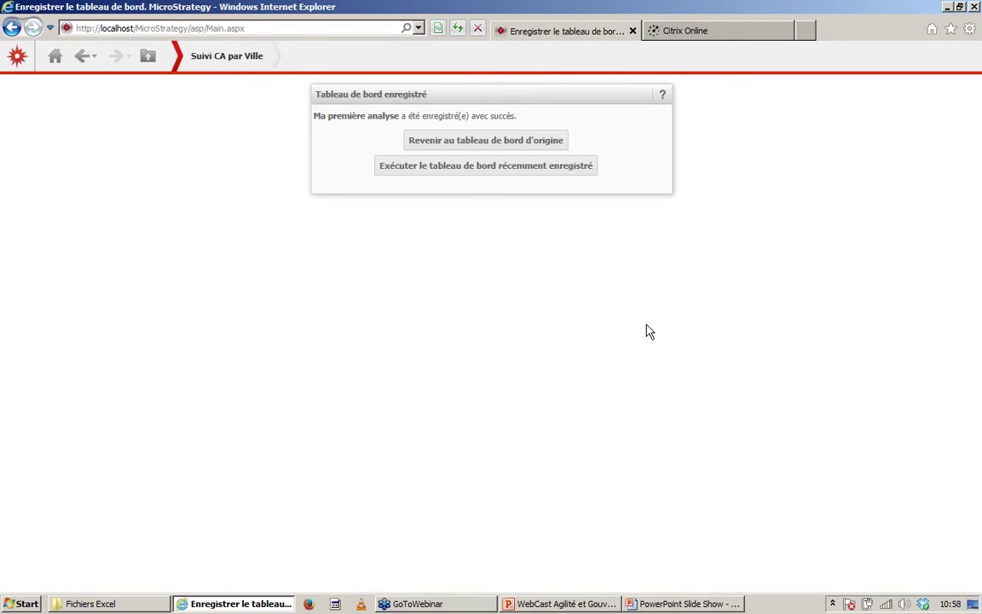
{"action": "left_click", "coordinate": [55, 56]}
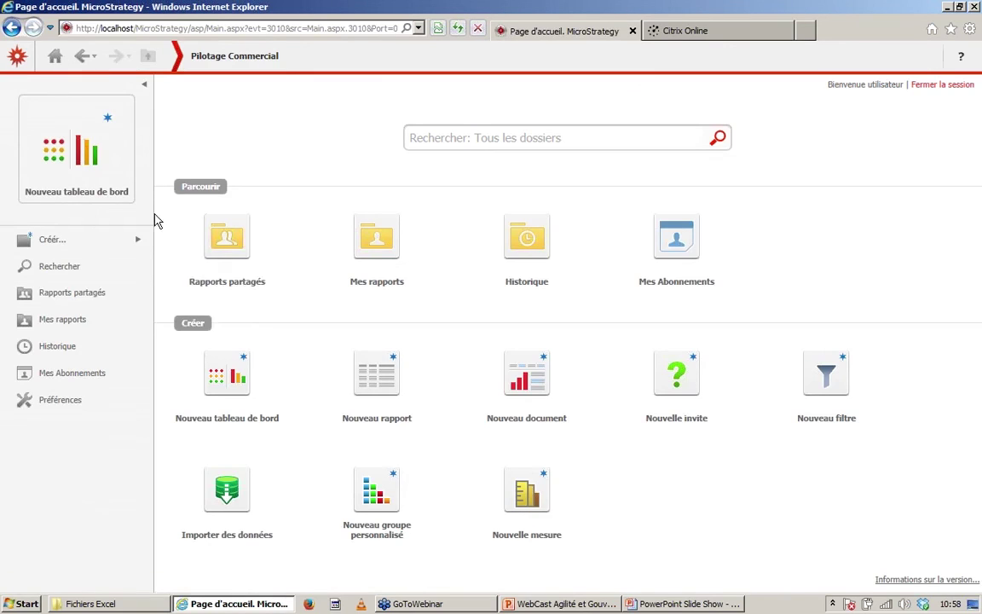